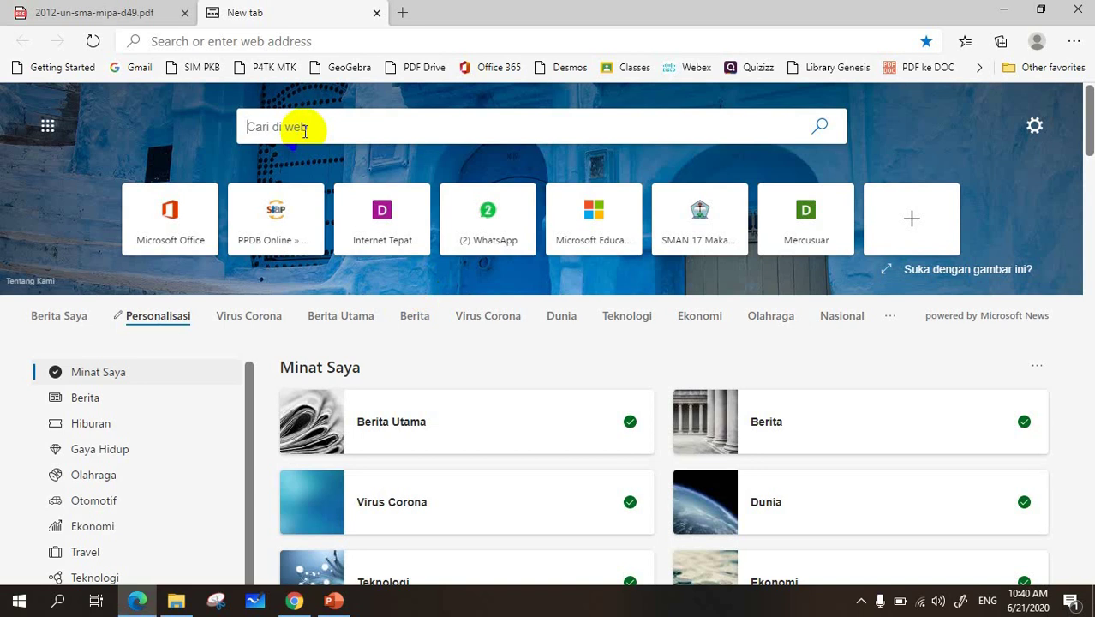
# Step: Search the web for "microsoft whiteboard" and open its Microsoft Store page, dismissing the store region prompt
pyautogui.write('microsoft')
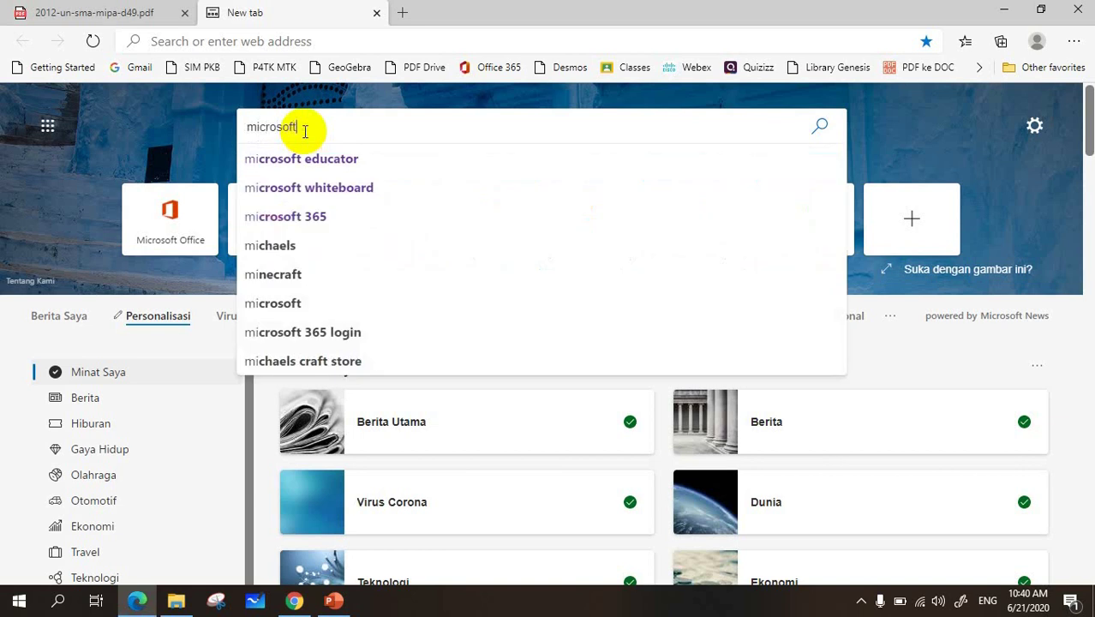
pyautogui.click(361, 186)
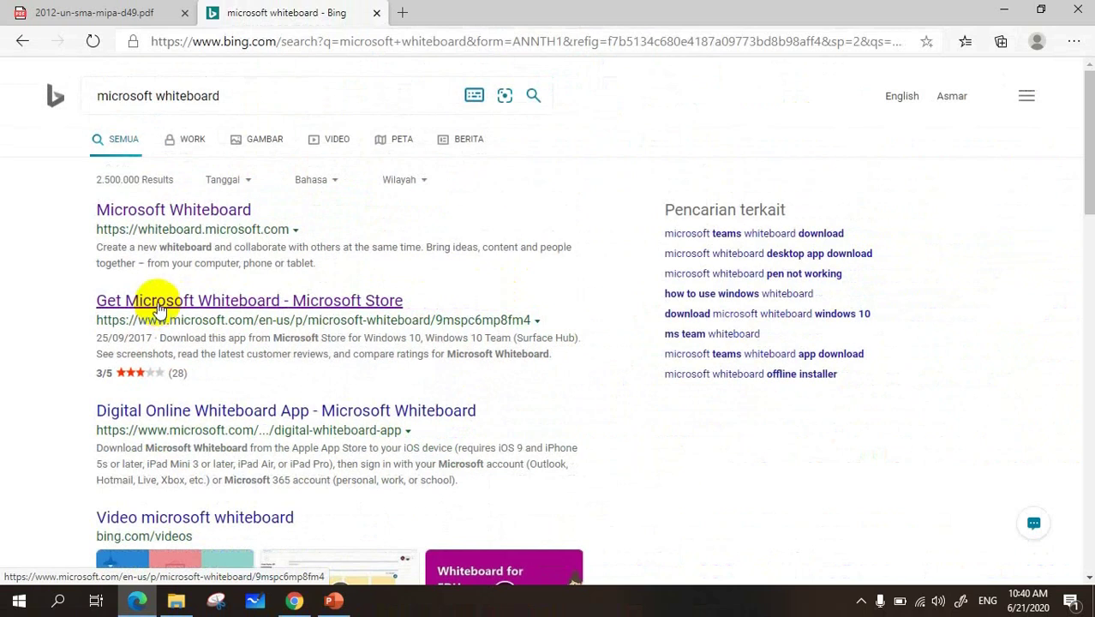
pyautogui.click(158, 308)
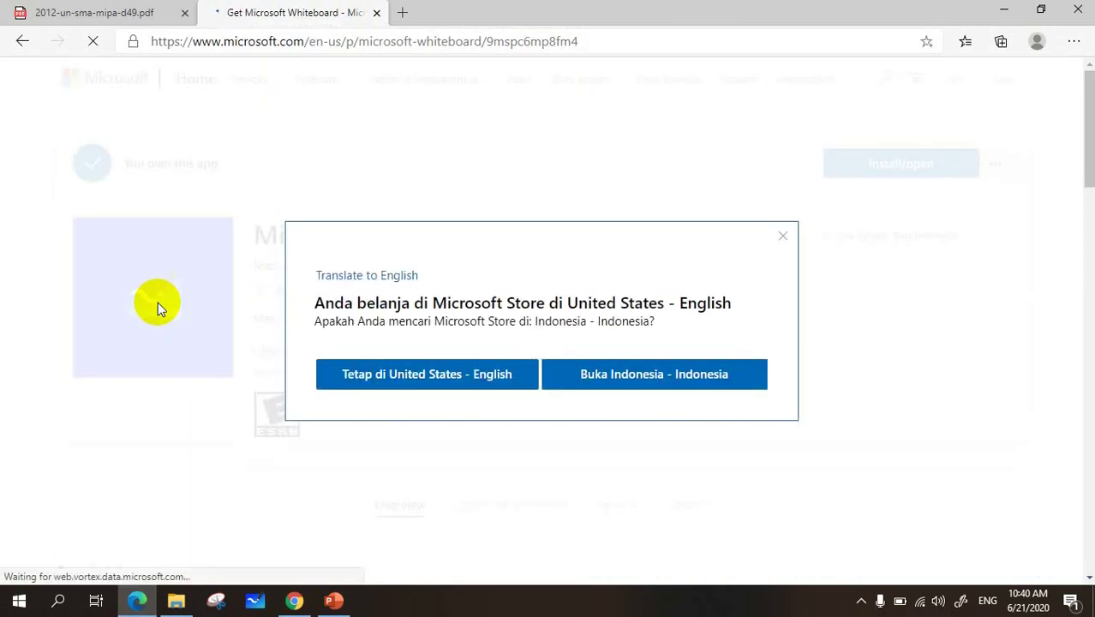
pyautogui.click(782, 236)
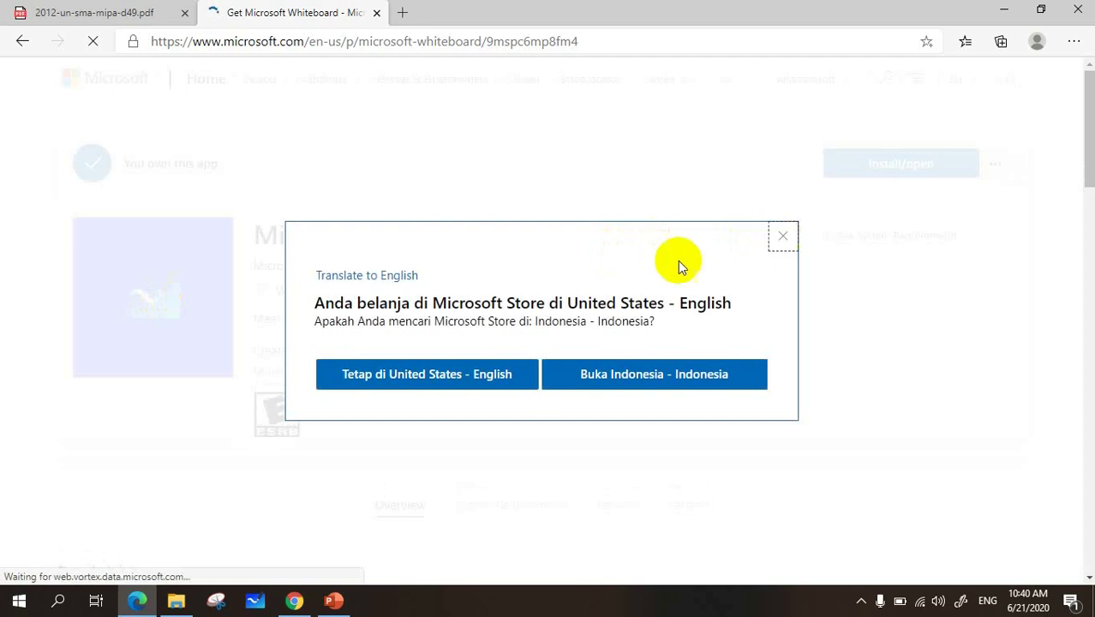
pyautogui.click(789, 239)
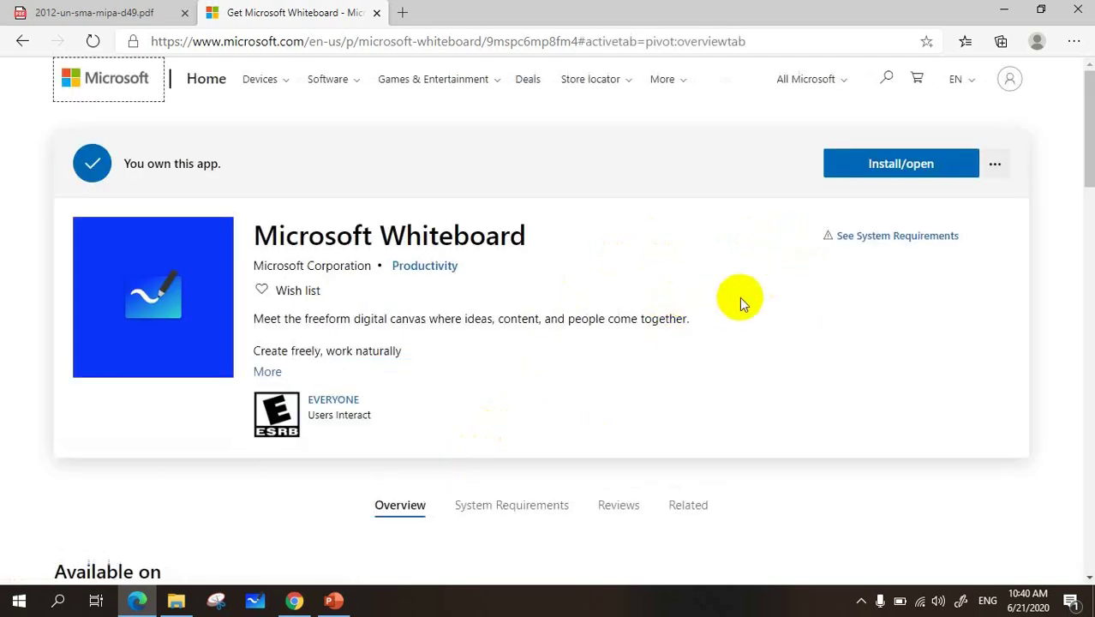
# Step: Switch to the Microsoft Whiteboard app and create a new whiteboard
pyautogui.click(892, 177)
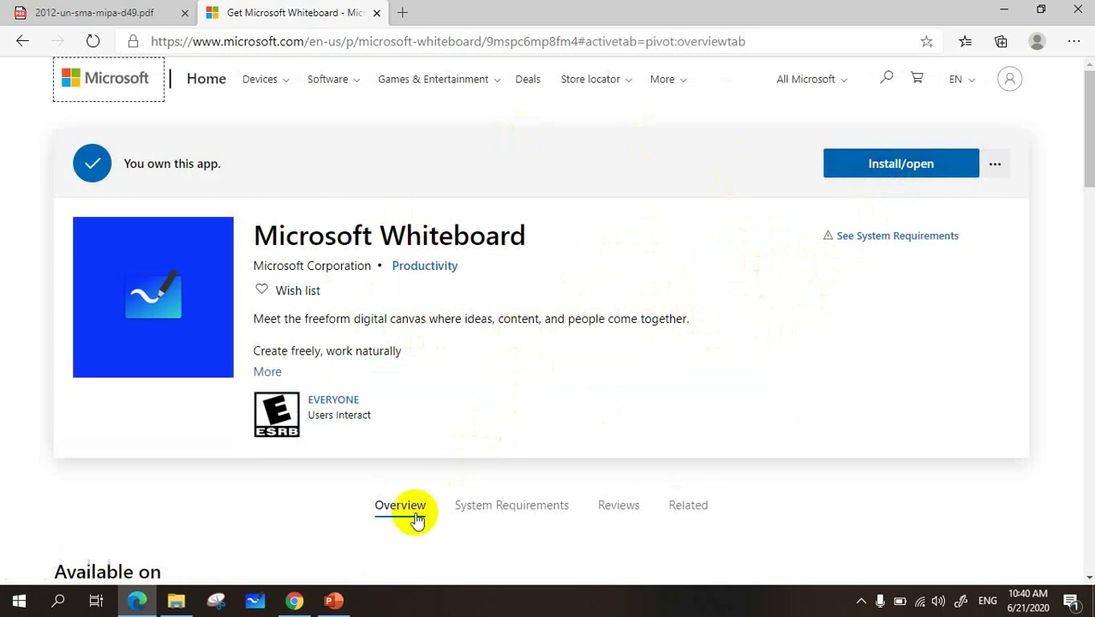
pyautogui.click(254, 604)
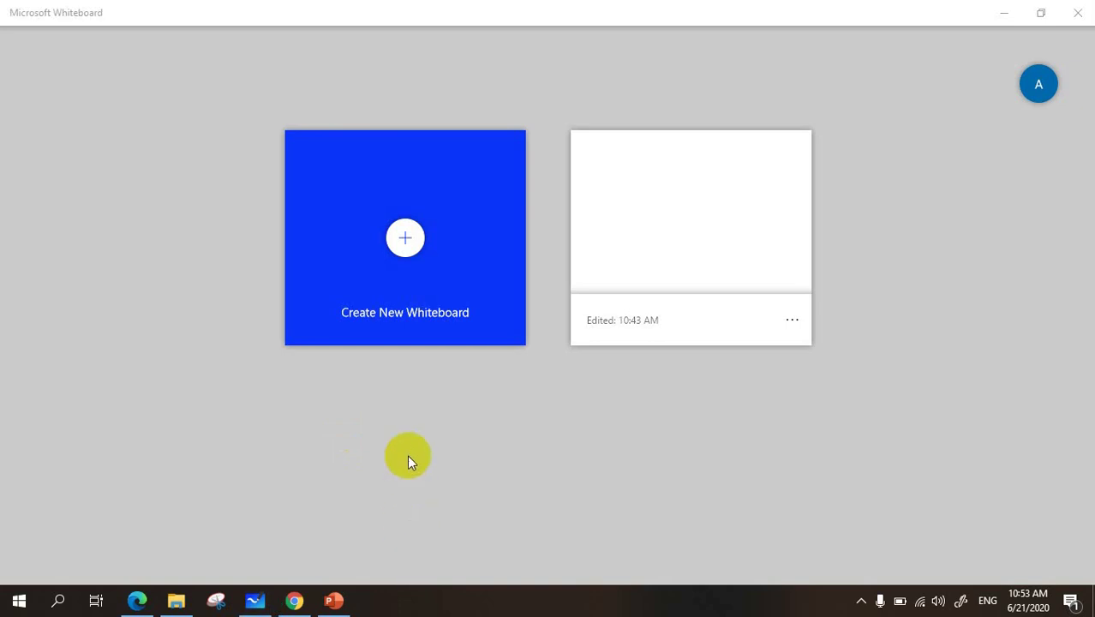
pyautogui.click(405, 241)
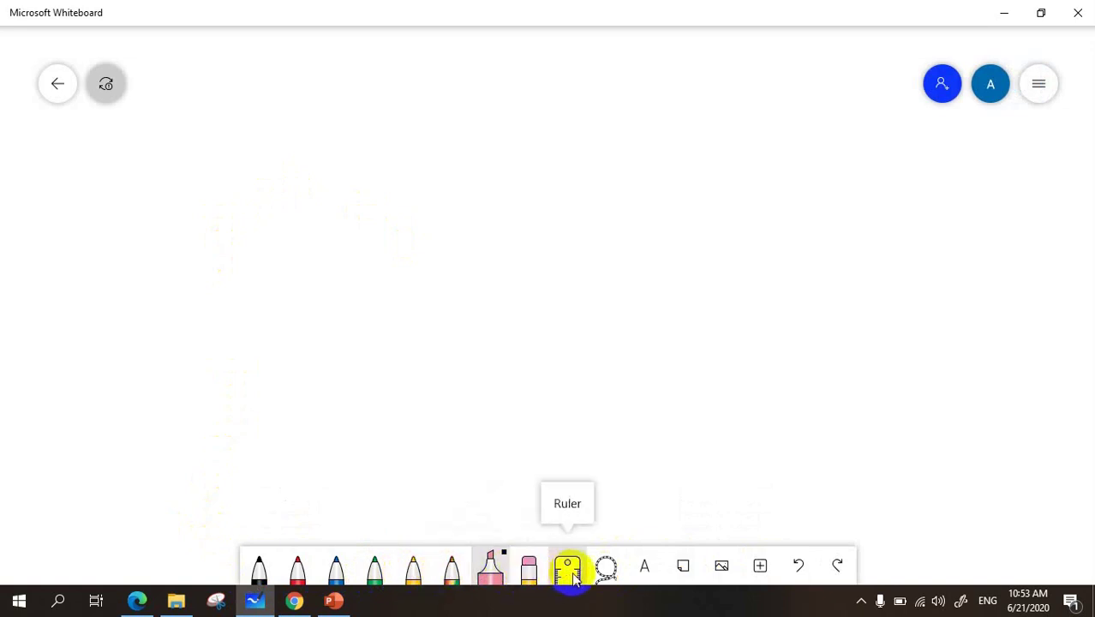
# Step: Review the insertable content types and the whiteboard settings, then return to the blank canvas
pyautogui.click(758, 565)
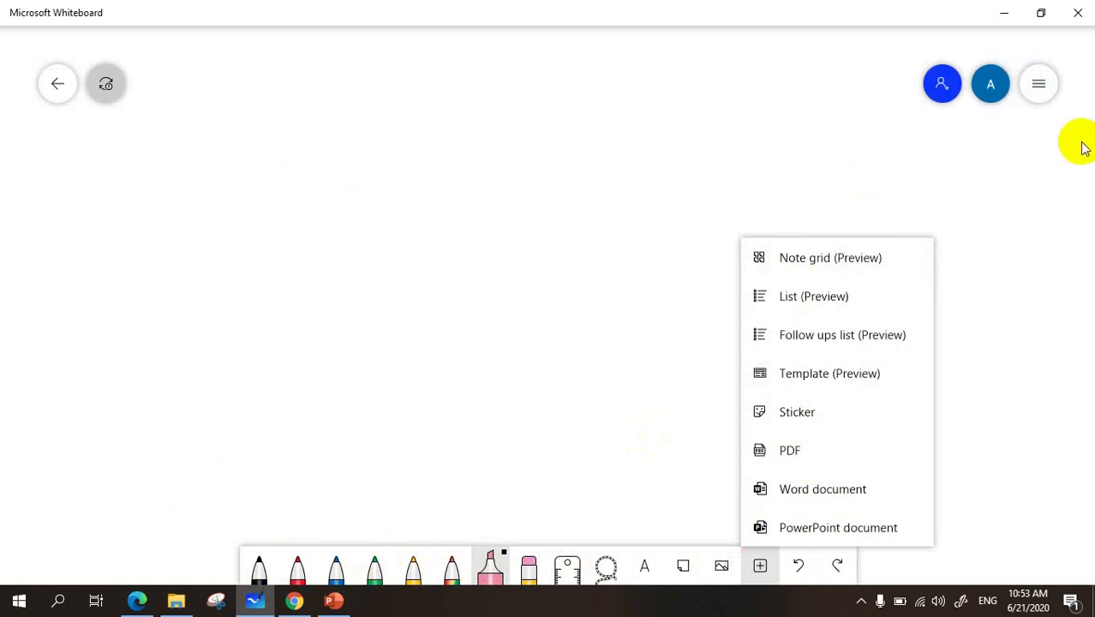
pyautogui.click(1038, 83)
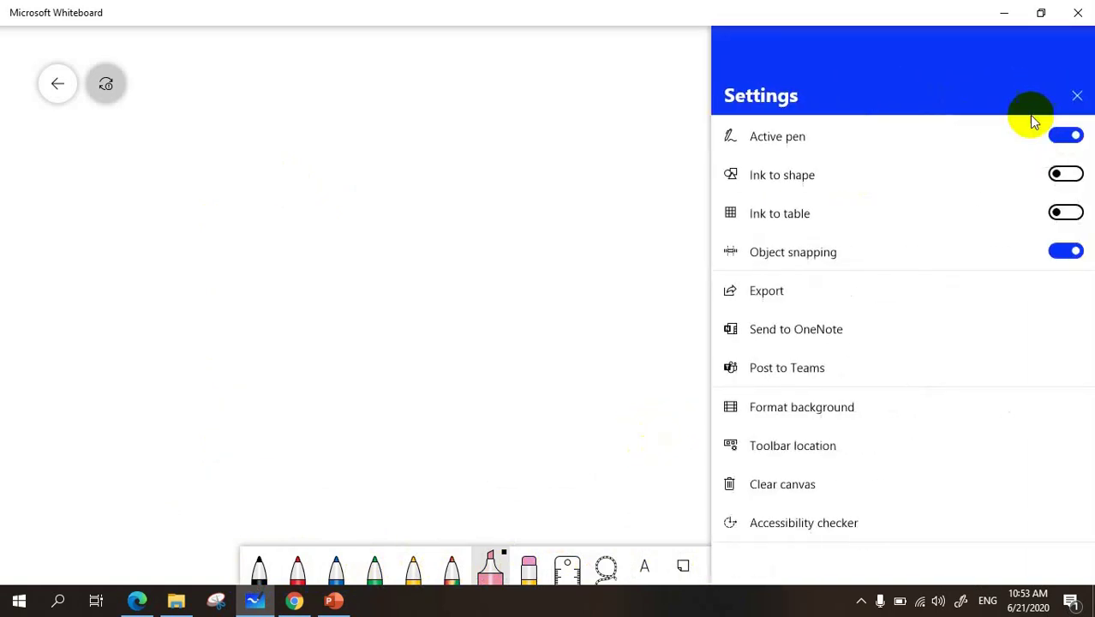
pyautogui.click(675, 305)
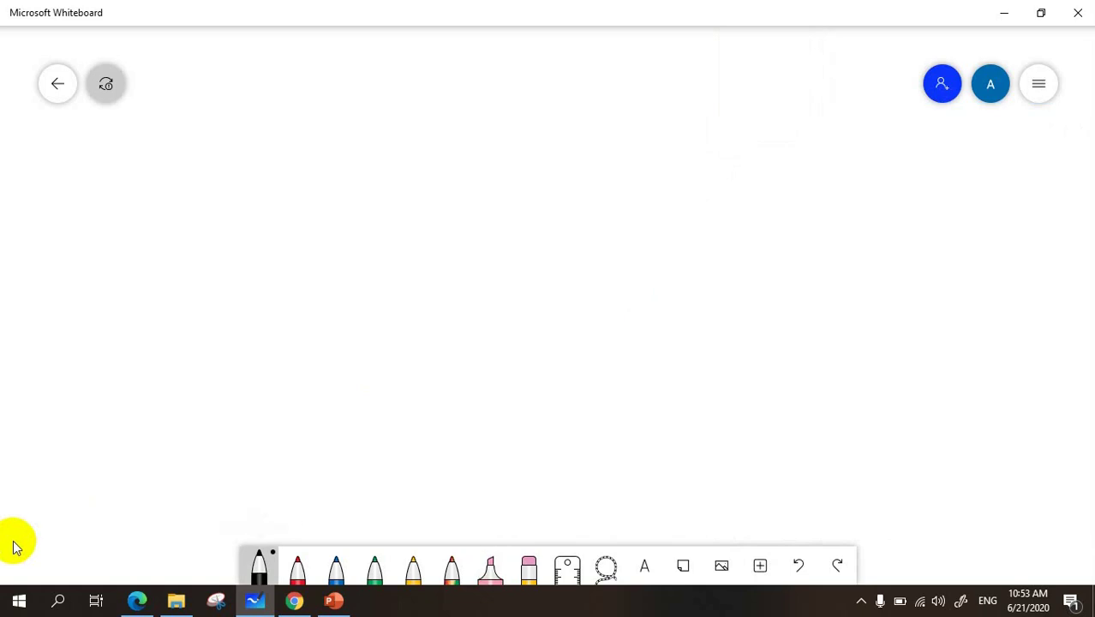
# Step: Handwrite the word "Matematika" with the black pen near the top of the canvas and underline it
pyautogui.press('Return')
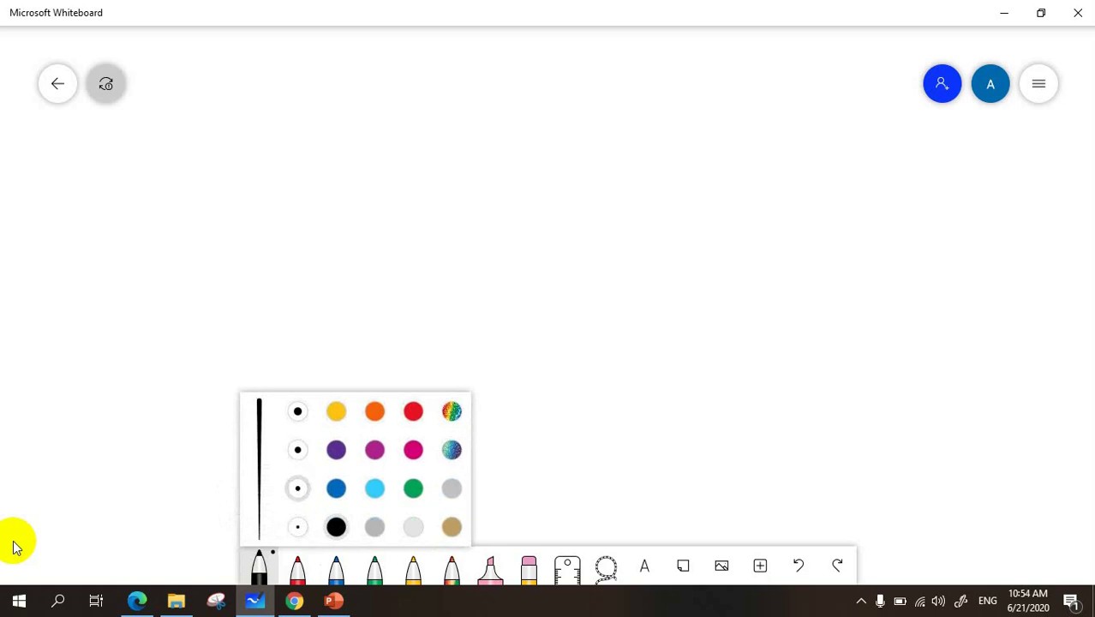
pyautogui.moveTo(237, 99)
pyautogui.mouseDown()
pyautogui.moveTo(239, 156)
pyautogui.moveTo(303, 158)
pyautogui.mouseUp()
pyautogui.moveTo(314, 106); pyautogui.dragTo(335, 156)
pyautogui.moveTo(346, 134); pyautogui.dragTo(363, 159)
pyautogui.moveTo(382, 139)
pyautogui.mouseDown()
pyautogui.moveTo(387, 157)
pyautogui.moveTo(368, 157)
pyautogui.mouseUp()
pyautogui.moveTo(400, 105)
pyautogui.mouseDown()
pyautogui.moveTo(387, 161)
pyautogui.moveTo(415, 131)
pyautogui.mouseUp()
pyautogui.moveTo(412, 134); pyautogui.dragTo(414, 155)
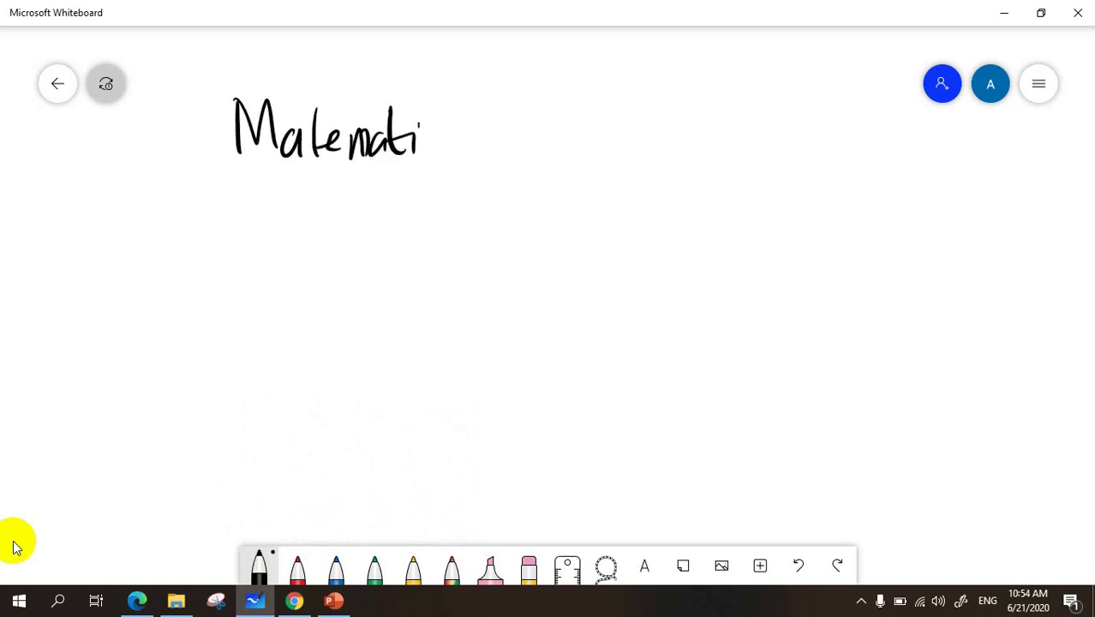
pyautogui.moveTo(425, 107); pyautogui.dragTo(421, 161)
pyautogui.moveTo(438, 128); pyautogui.dragTo(448, 159)
pyautogui.moveTo(446, 144)
pyautogui.mouseDown()
pyautogui.moveTo(456, 141)
pyautogui.moveTo(455, 156)
pyautogui.mouseUp()
pyautogui.moveTo(471, 144); pyautogui.dragTo(465, 154)
pyautogui.moveTo(472, 142); pyautogui.dragTo(480, 154)
pyautogui.moveTo(356, 182); pyautogui.dragTo(501, 156)
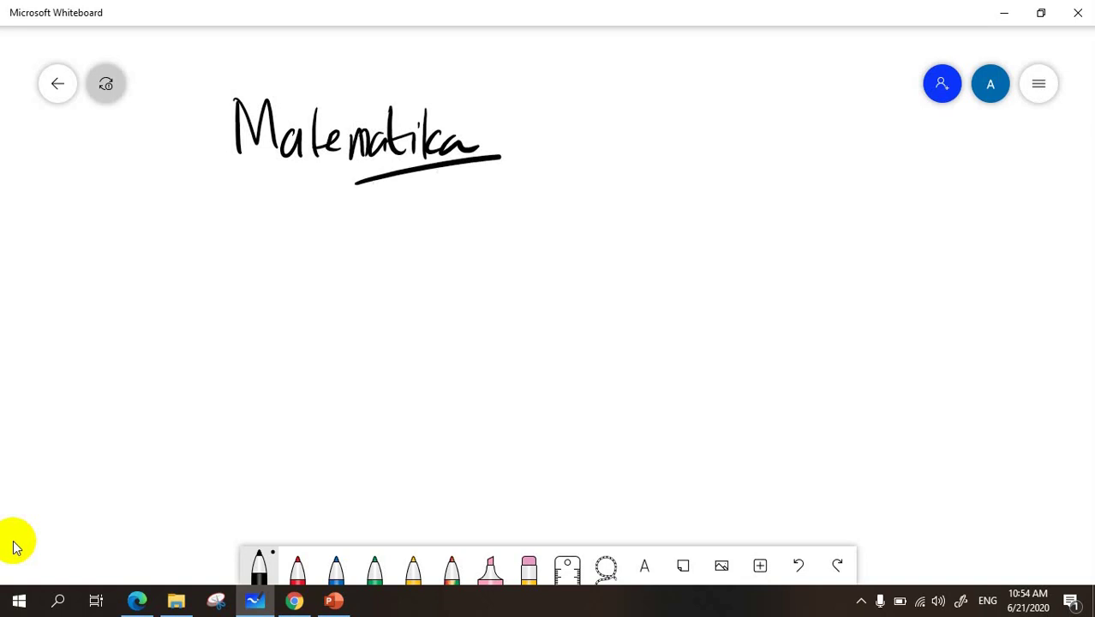
# Step: Handwrite the word "sekolah" in black below "Matematika"
pyautogui.moveTo(250, 226)
pyautogui.mouseDown()
pyautogui.moveTo(233, 229)
pyautogui.moveTo(228, 269)
pyautogui.mouseUp()
pyautogui.moveTo(251, 253); pyautogui.dragTo(275, 262)
pyautogui.moveTo(285, 224); pyautogui.dragTo(281, 274)
pyautogui.moveTo(305, 240)
pyautogui.mouseDown()
pyautogui.moveTo(307, 267)
pyautogui.moveTo(315, 243)
pyautogui.mouseUp()
pyautogui.moveTo(330, 224); pyautogui.dragTo(329, 269)
pyautogui.moveTo(341, 255)
pyautogui.mouseDown()
pyautogui.moveTo(349, 246)
pyautogui.moveTo(346, 273)
pyautogui.mouseUp()
pyautogui.moveTo(354, 221); pyautogui.dragTo(373, 274)
# Step: Handwrite "dirumah saja" in black on the same line as "sekolah", to its right
pyautogui.moveTo(529, 233)
pyautogui.mouseDown()
pyautogui.moveTo(512, 272)
pyautogui.moveTo(541, 272)
pyautogui.mouseUp()
pyautogui.moveTo(552, 236); pyautogui.dragTo(553, 242)
pyautogui.moveTo(565, 248)
pyautogui.mouseDown()
pyautogui.moveTo(568, 274)
pyautogui.moveTo(588, 252)
pyautogui.mouseUp()
pyautogui.moveTo(586, 254)
pyautogui.mouseDown()
pyautogui.moveTo(618, 274)
pyautogui.moveTo(663, 273)
pyautogui.moveTo(648, 272)
pyautogui.mouseUp()
pyautogui.moveTo(682, 230); pyautogui.dragTo(699, 282)
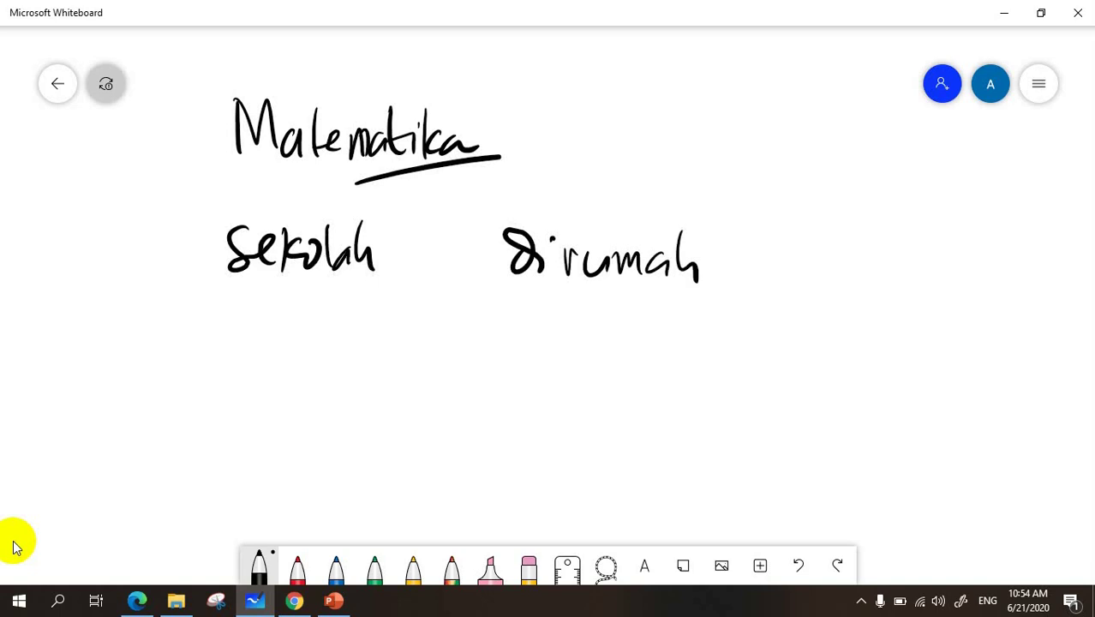
pyautogui.moveTo(747, 252)
pyautogui.mouseDown()
pyautogui.moveTo(769, 253)
pyautogui.moveTo(743, 278)
pyautogui.mouseUp()
pyautogui.moveTo(782, 262); pyautogui.dragTo(789, 287)
pyautogui.moveTo(825, 265); pyautogui.dragTo(843, 271)
pyautogui.moveTo(820, 223); pyautogui.dragTo(824, 226)
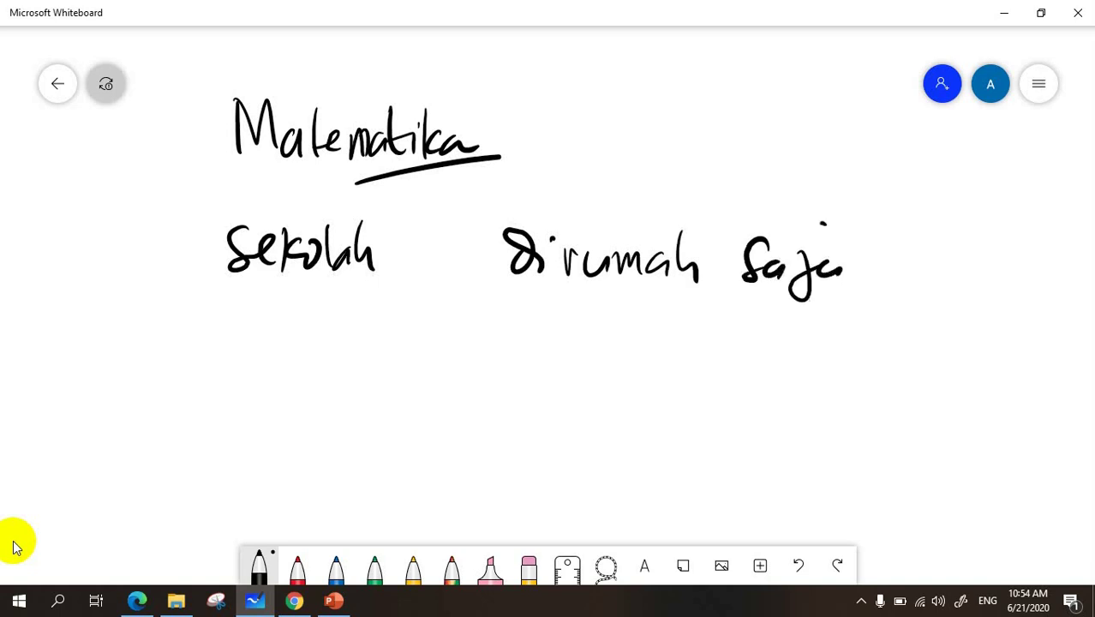
# Step: Handwrite the word "Sukses" below "sekolah" using the blue pen at its thickest setting
pyautogui.click(335, 567)
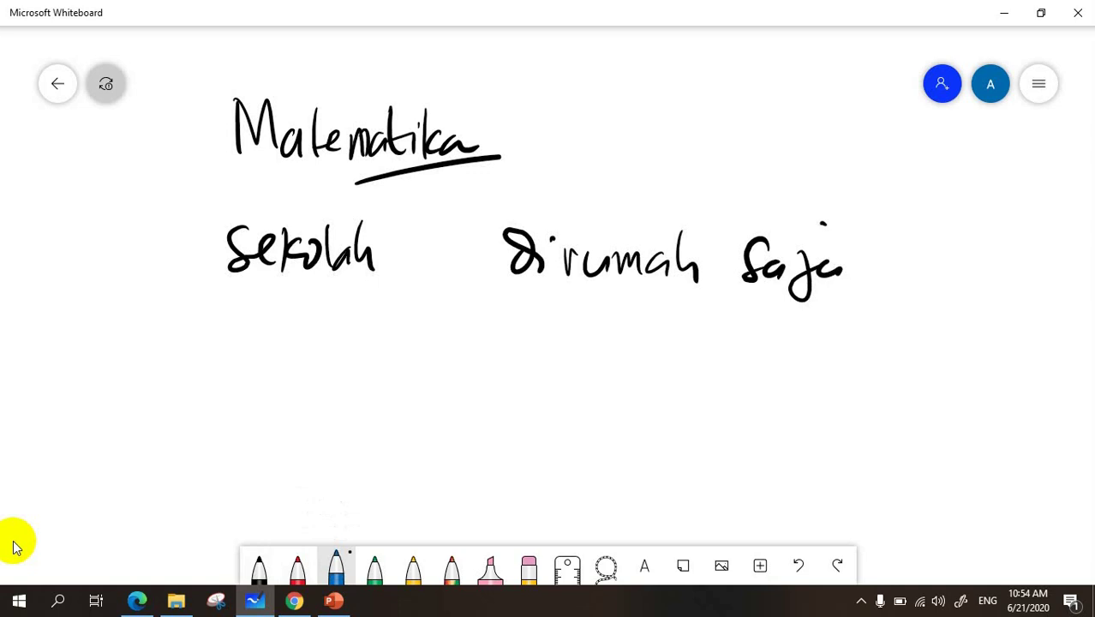
pyautogui.click(336, 567)
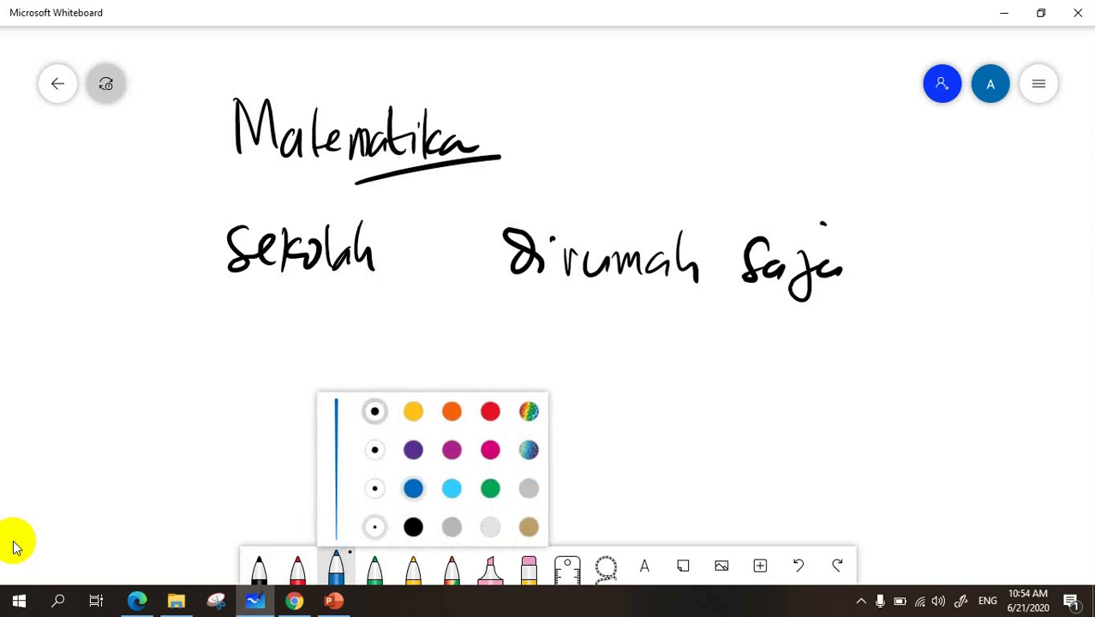
pyautogui.click(374, 411)
pyautogui.moveTo(154, 358); pyautogui.dragTo(127, 452)
pyautogui.moveTo(159, 401); pyautogui.dragTo(191, 434)
pyautogui.moveTo(197, 381); pyautogui.dragTo(203, 454)
pyautogui.moveTo(233, 402)
pyautogui.mouseDown()
pyautogui.moveTo(235, 442)
pyautogui.moveTo(291, 437)
pyautogui.mouseUp()
pyautogui.moveTo(319, 393); pyautogui.dragTo(296, 439)
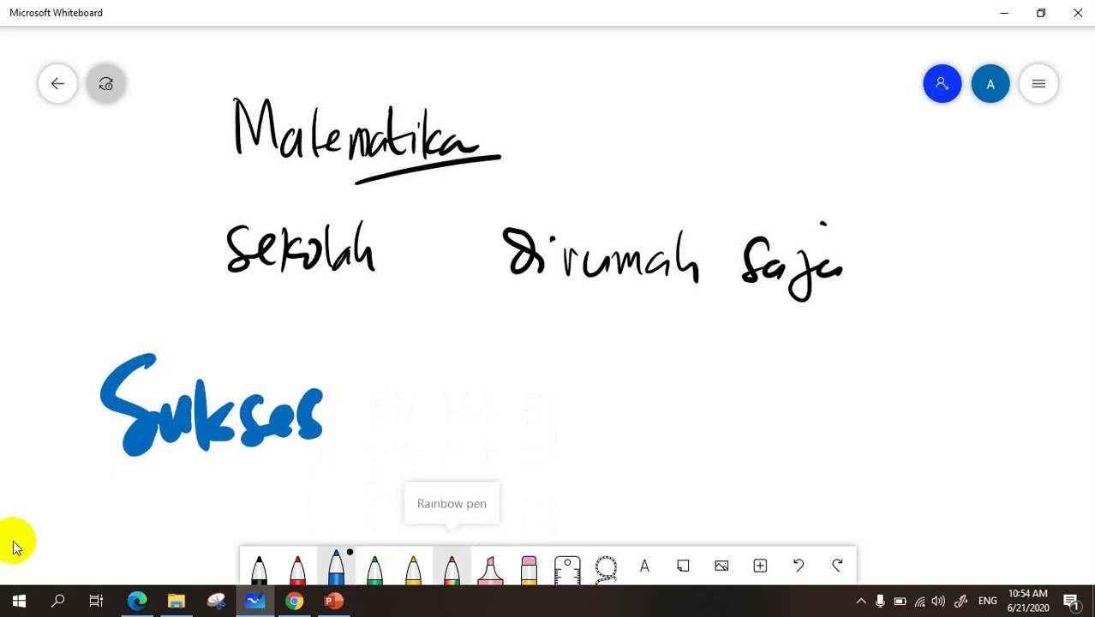
# Step: Handwrite the word "School" with the rainbow pen to the right of "Matematika"
pyautogui.click(452, 568)
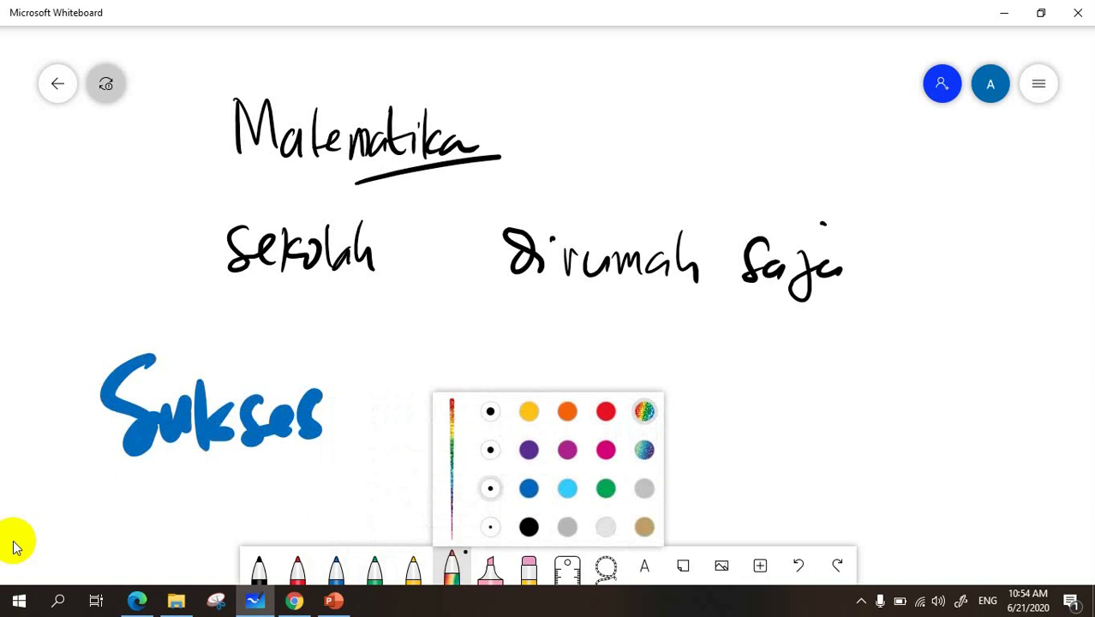
pyautogui.moveTo(645, 101)
pyautogui.mouseDown()
pyautogui.moveTo(623, 107)
pyautogui.moveTo(625, 160)
pyautogui.moveTo(698, 162)
pyautogui.moveTo(713, 140)
pyautogui.mouseUp()
pyautogui.moveTo(734, 139)
pyautogui.mouseDown()
pyautogui.moveTo(727, 151)
pyautogui.moveTo(734, 140)
pyautogui.mouseUp()
pyautogui.moveTo(743, 105); pyautogui.dragTo(741, 163)
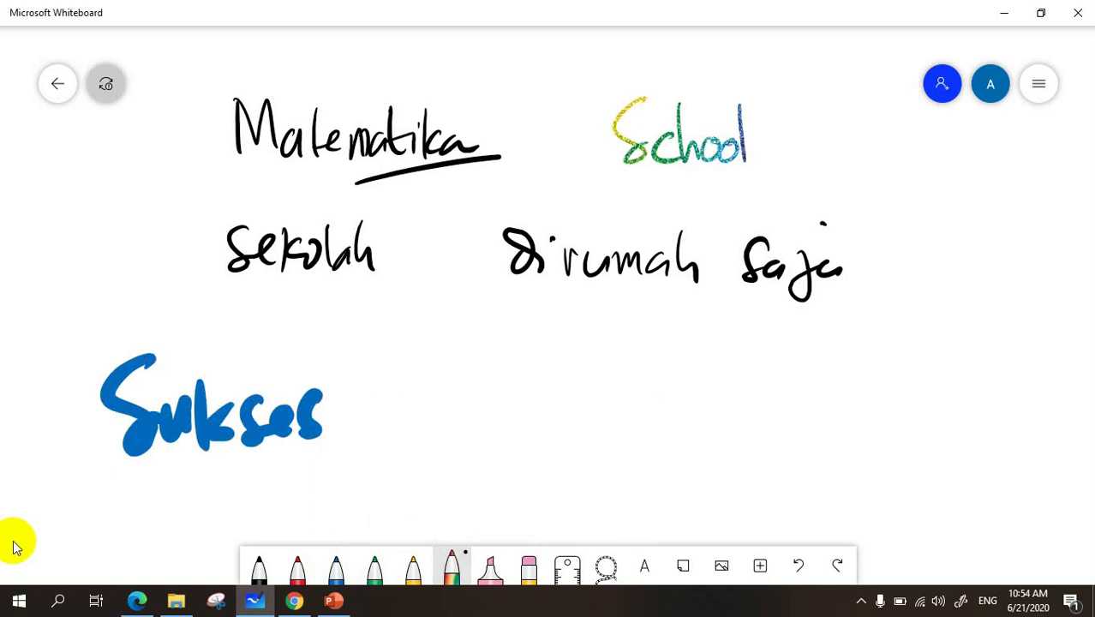
# Step: Handwrite the word "Whiteboard" with the rainbow pen below "dirumah saja"
pyautogui.moveTo(546, 380)
pyautogui.mouseDown()
pyautogui.moveTo(590, 396)
pyautogui.moveTo(603, 373)
pyautogui.mouseUp()
pyautogui.moveTo(610, 360); pyautogui.dragTo(634, 421)
pyautogui.moveTo(640, 393); pyautogui.dragTo(644, 421)
pyautogui.moveTo(643, 373); pyautogui.dragTo(643, 378)
pyautogui.moveTo(660, 360)
pyautogui.mouseDown()
pyautogui.moveTo(661, 423)
pyautogui.moveTo(694, 416)
pyautogui.mouseUp()
pyautogui.moveTo(695, 362)
pyautogui.mouseDown()
pyautogui.moveTo(699, 421)
pyautogui.moveTo(720, 419)
pyautogui.mouseUp()
pyautogui.moveTo(747, 394); pyautogui.dragTo(768, 422)
pyautogui.moveTo(776, 382); pyautogui.dragTo(778, 419)
pyautogui.moveTo(782, 396); pyautogui.dragTo(794, 387)
pyautogui.moveTo(812, 390); pyautogui.dragTo(824, 363)
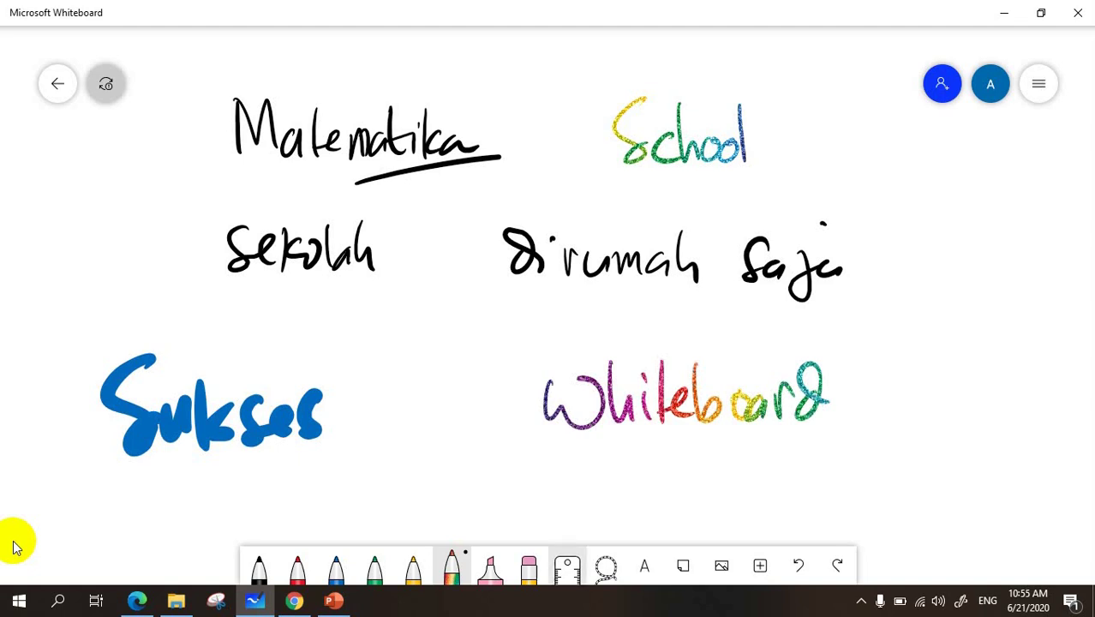
# Step: Lasso the handwritten word "Whiteboard" and beautify its ink into neat lettering
pyautogui.click(613, 589)
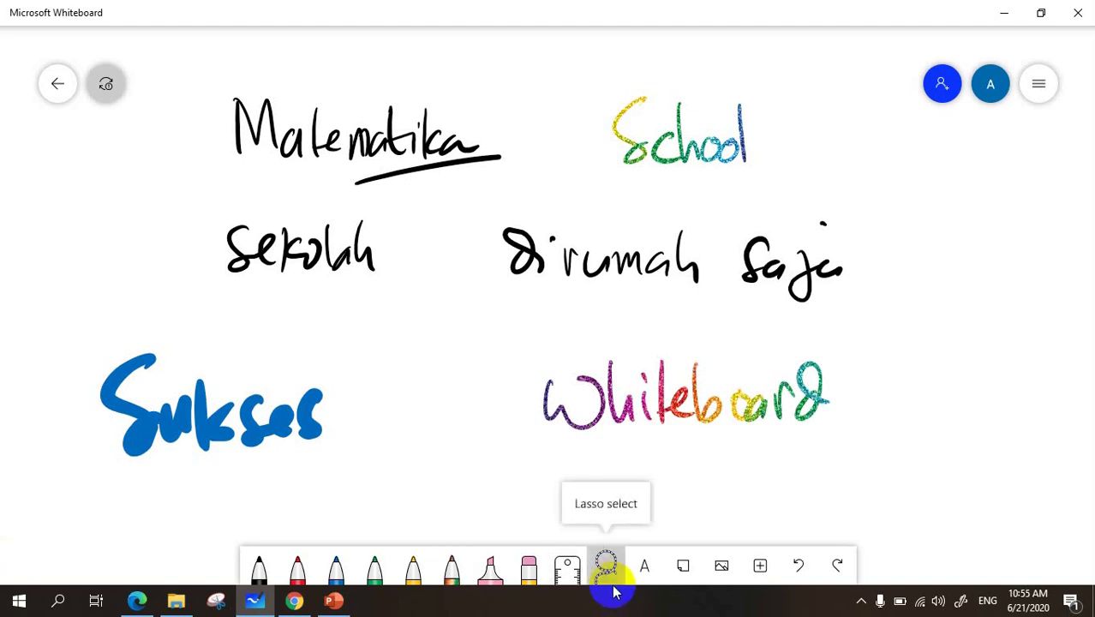
pyautogui.moveTo(526, 349)
pyautogui.mouseDown()
pyautogui.moveTo(531, 472)
pyautogui.moveTo(846, 358)
pyautogui.moveTo(681, 310)
pyautogui.moveTo(526, 350)
pyautogui.mouseUp()
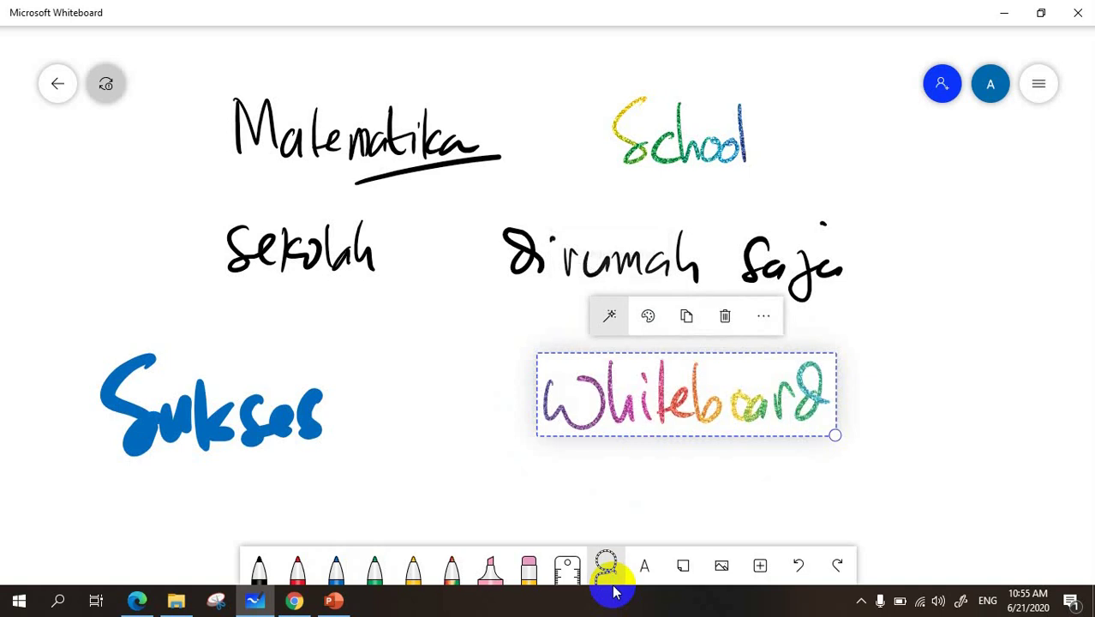
pyautogui.press('Escape')
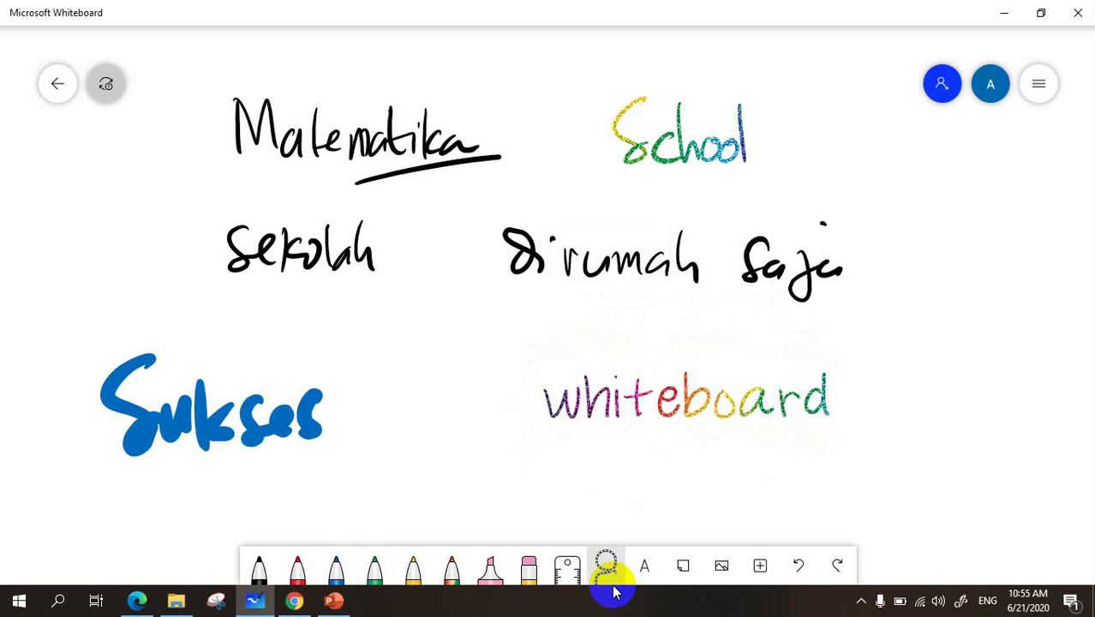
# Step: Lasso and beautify the blue word "Sukses" and the rainbow word "School"
pyautogui.moveTo(299, 330)
pyautogui.mouseDown()
pyautogui.moveTo(166, 313)
pyautogui.moveTo(128, 471)
pyautogui.moveTo(364, 369)
pyautogui.moveTo(312, 338)
pyautogui.mouseUp()
pyautogui.press('Escape')
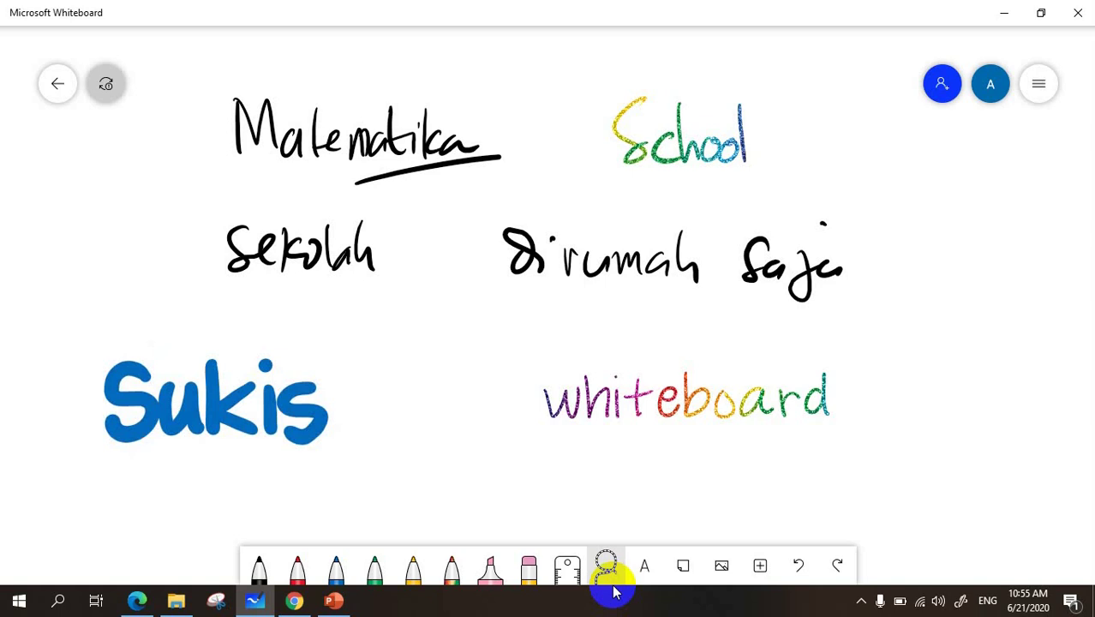
pyautogui.moveTo(758, 86)
pyautogui.mouseDown()
pyautogui.moveTo(737, 197)
pyautogui.moveTo(767, 90)
pyautogui.mouseUp()
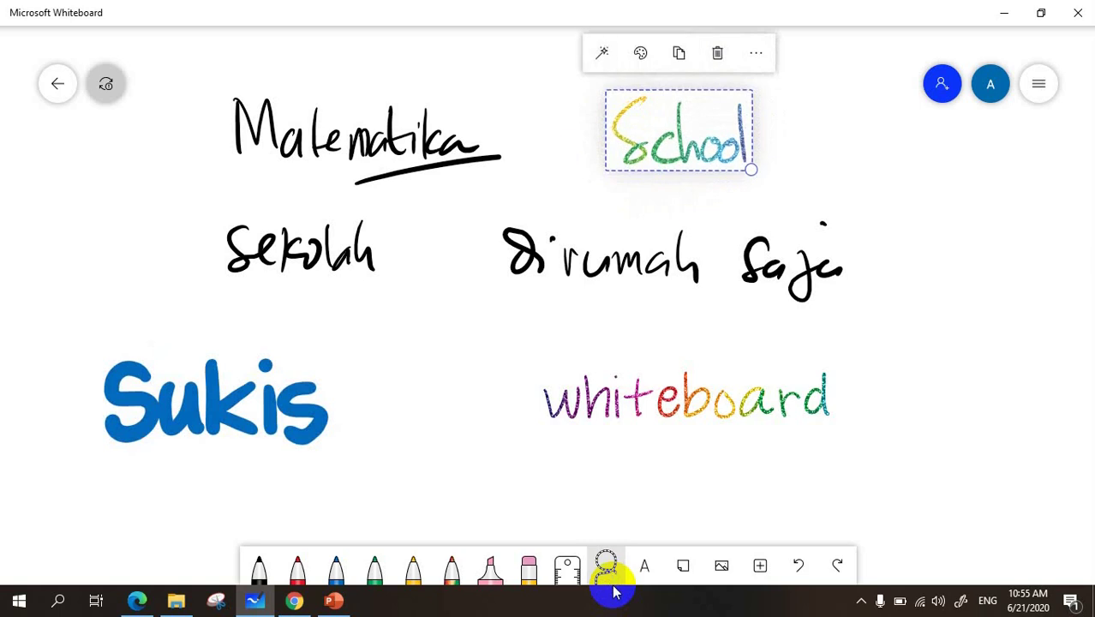
pyautogui.click(602, 53)
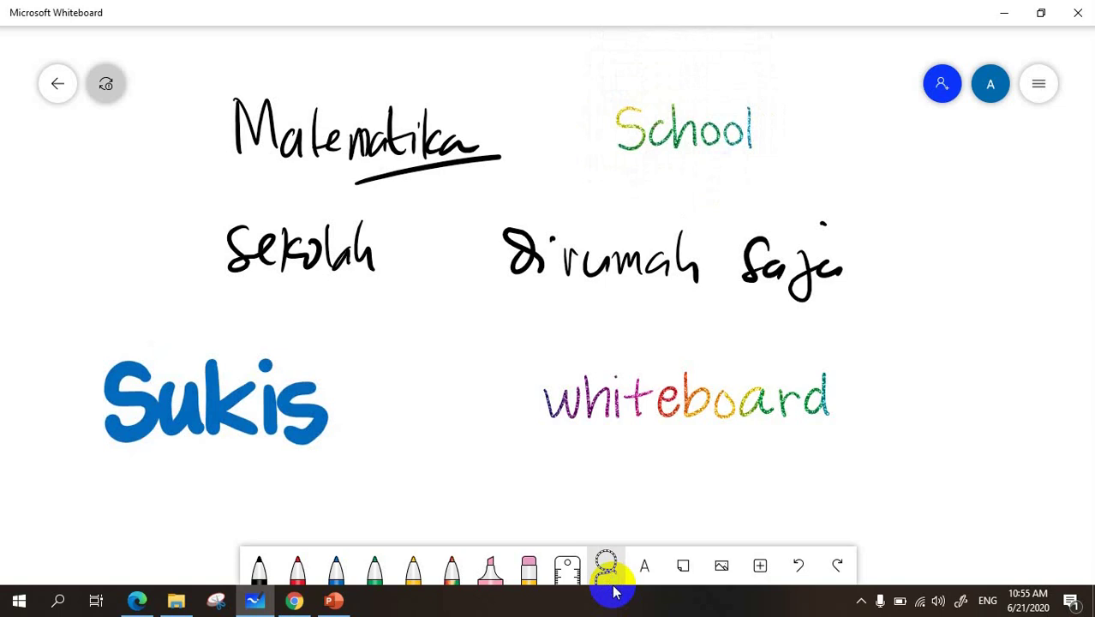
# Step: Review the yellow pen's thickness and colour options, then switch to the eraser
pyautogui.click(419, 591)
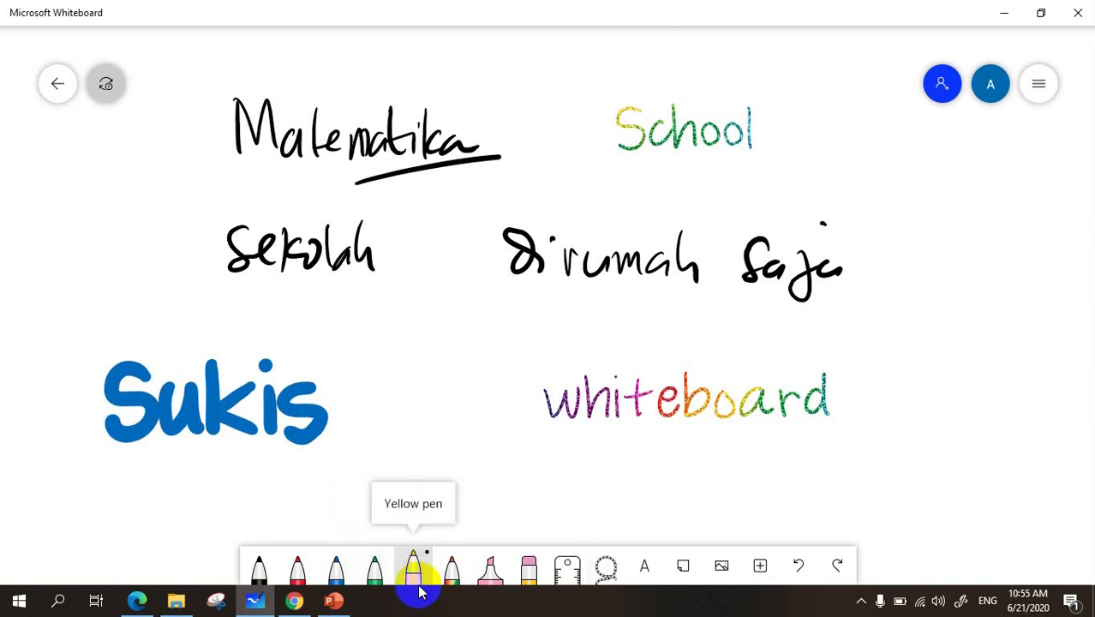
pyautogui.click(419, 591)
pyautogui.click(419, 591)
pyautogui.click(419, 591)
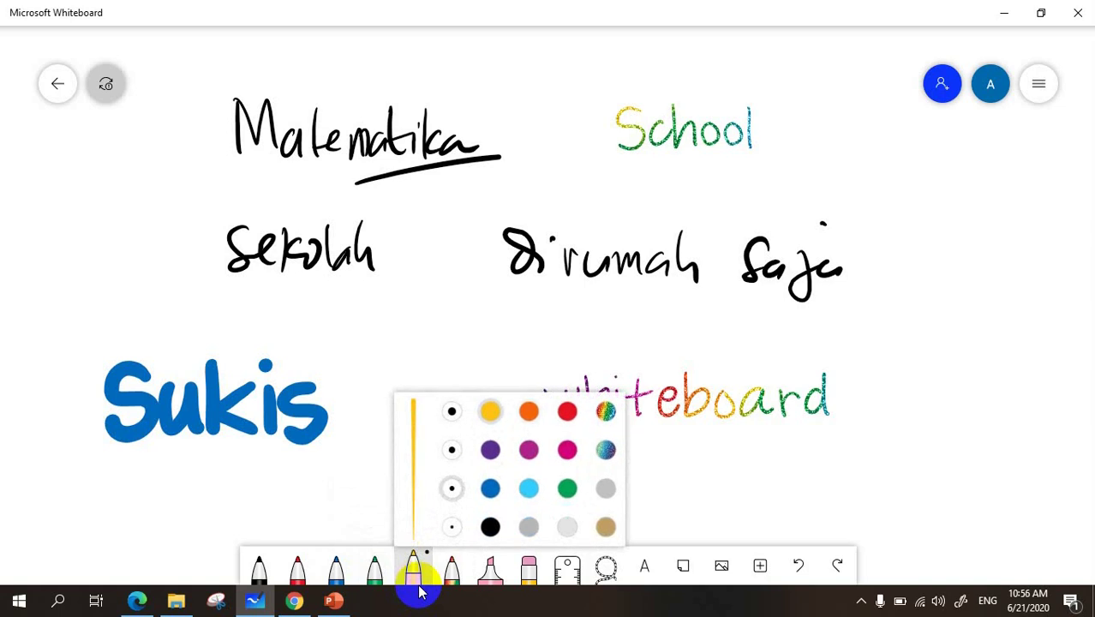
pyautogui.click(528, 567)
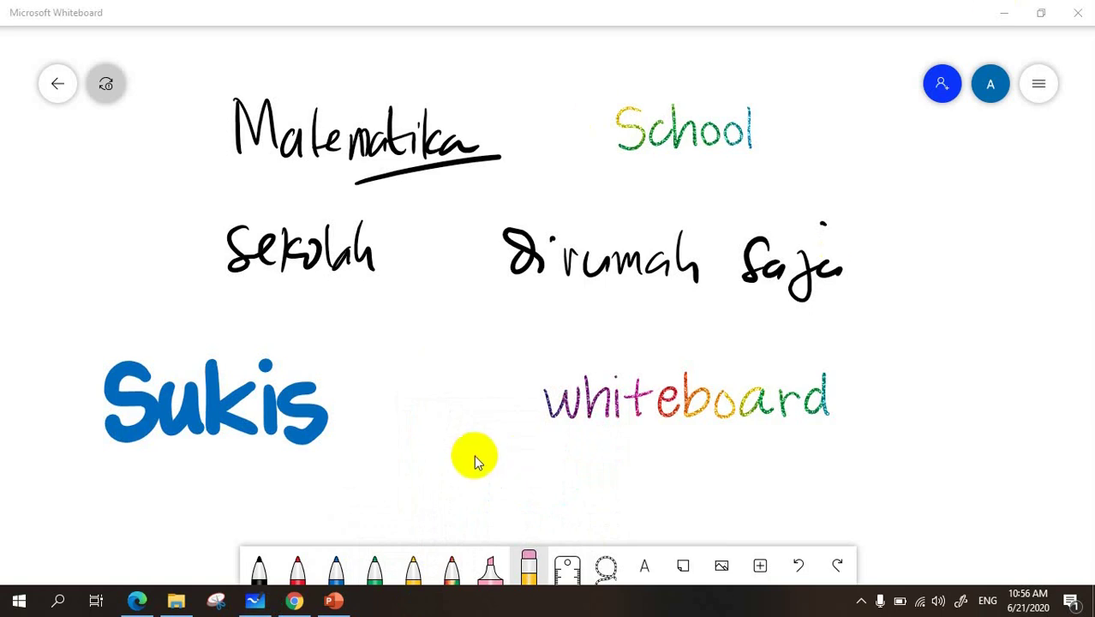
pyautogui.scroll(-5, 952, 267)
pyautogui.scroll(-3, 839, 371)
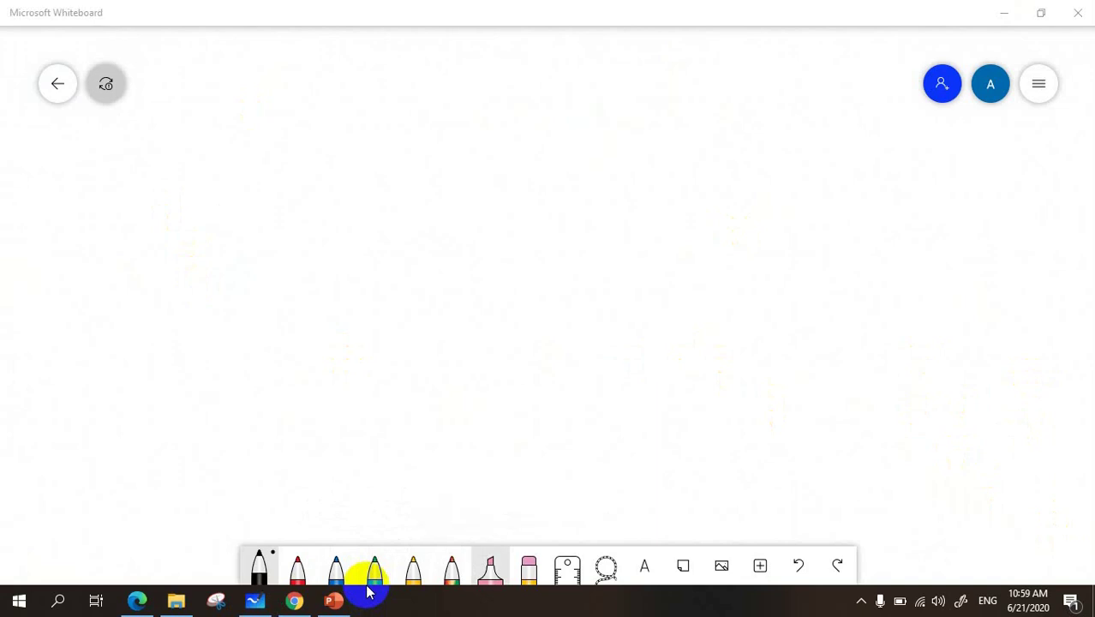
# Step: Handwrite the word "Matematika" with the black pen near the top of the board
pyautogui.click(259, 568)
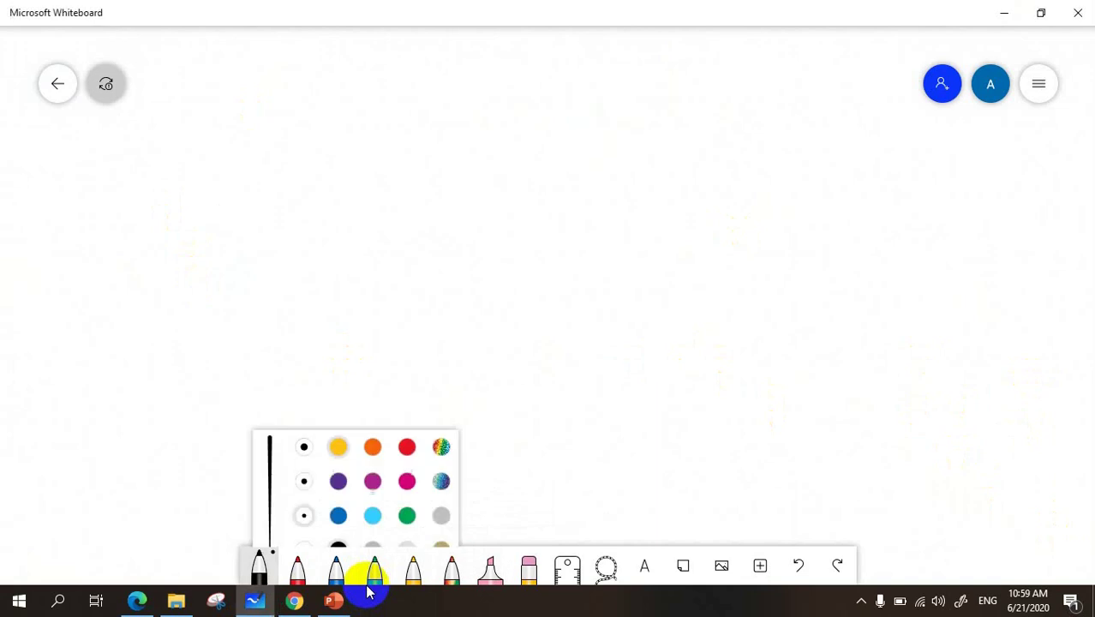
pyautogui.click(249, 79)
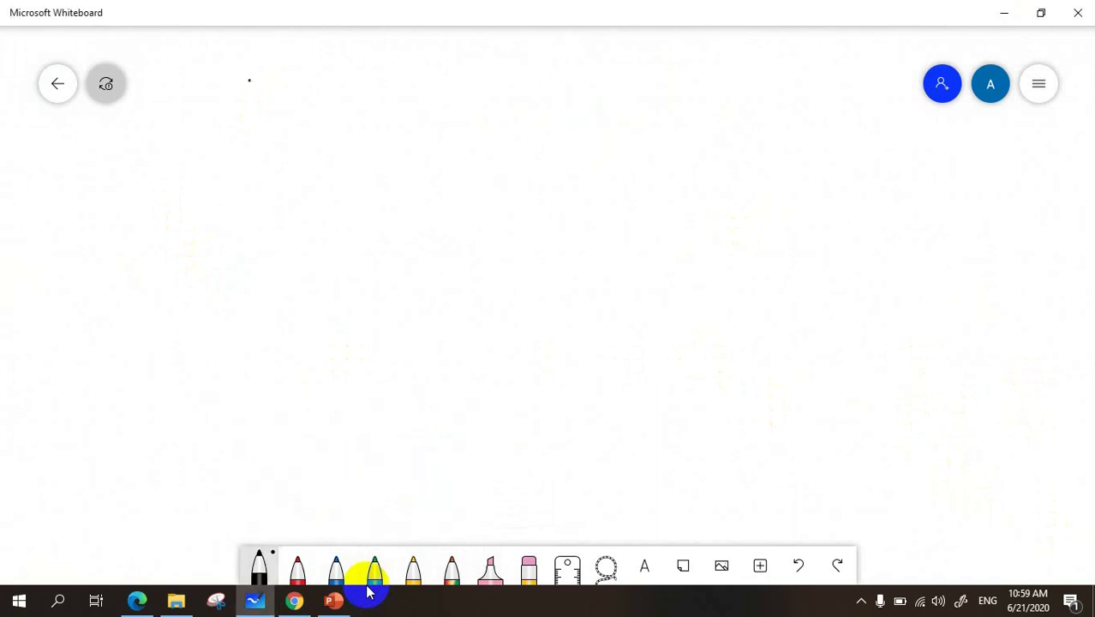
pyautogui.moveTo(260, 112)
pyautogui.mouseDown()
pyautogui.moveTo(268, 62)
pyautogui.moveTo(296, 109)
pyautogui.moveTo(349, 119)
pyautogui.mouseUp()
pyautogui.moveTo(355, 96); pyautogui.dragTo(356, 124)
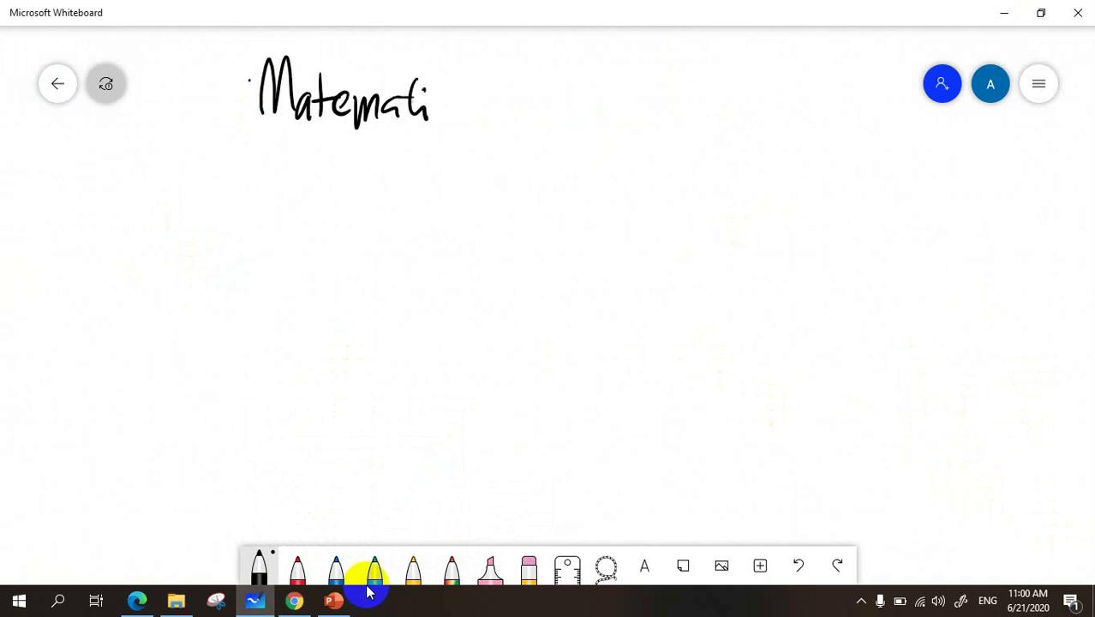
pyautogui.moveTo(434, 84); pyautogui.dragTo(436, 126)
pyautogui.moveTo(455, 96); pyautogui.dragTo(477, 120)
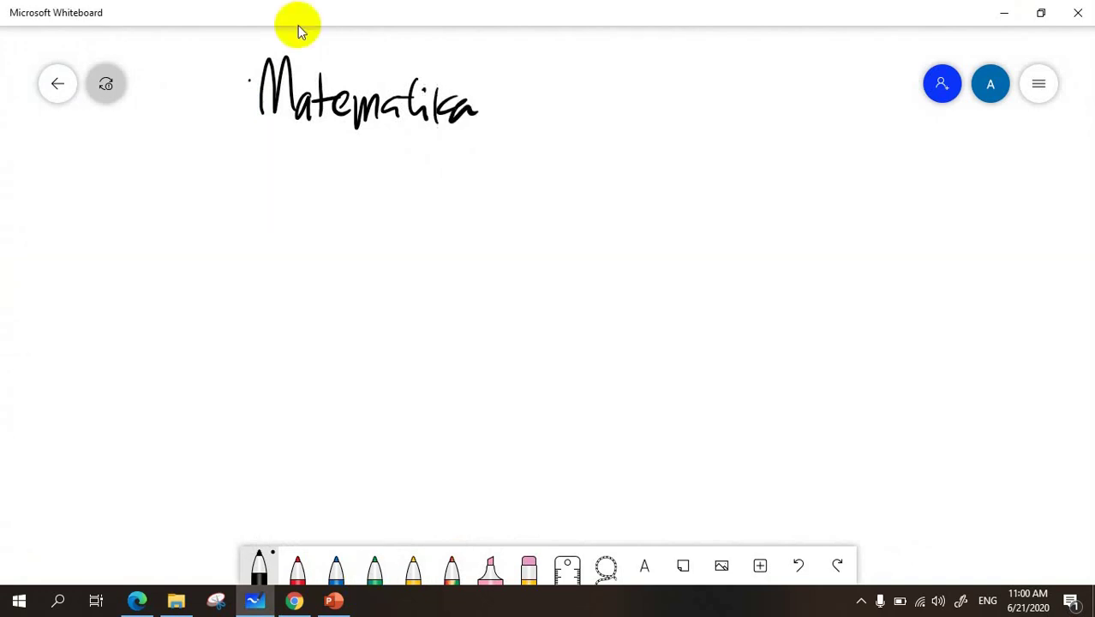
# Step: Highlight the whole handwritten word "Matematika" with the pink highlighter
pyautogui.click(490, 567)
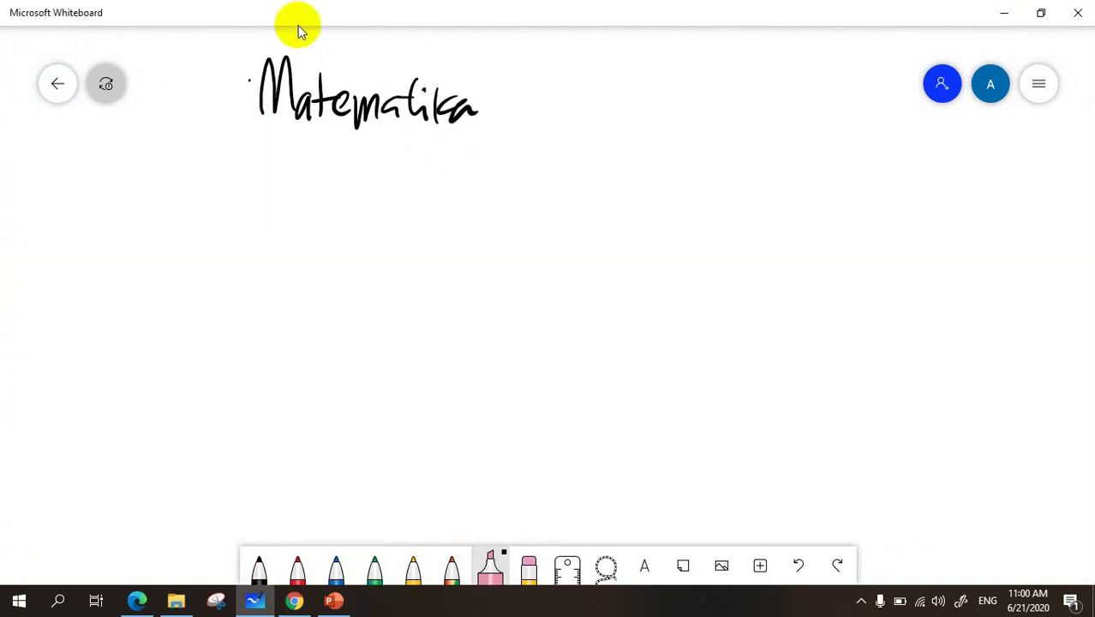
pyautogui.moveTo(233, 55)
pyautogui.mouseDown()
pyautogui.moveTo(250, 62)
pyautogui.moveTo(240, 86)
pyautogui.moveTo(353, 97)
pyautogui.mouseUp()
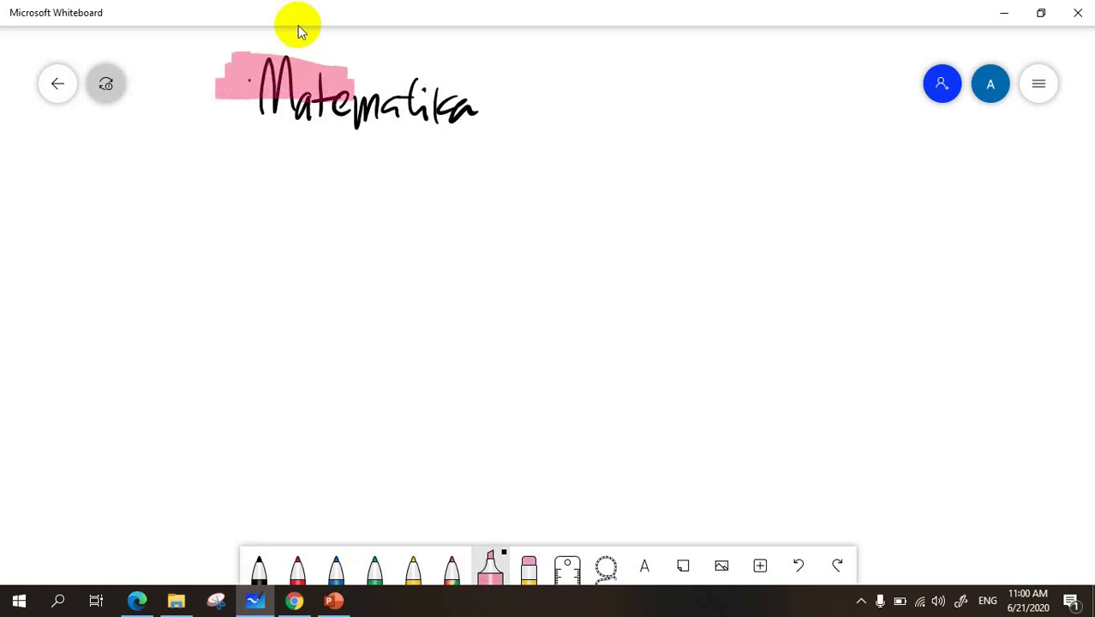
pyautogui.moveTo(224, 105)
pyautogui.mouseDown()
pyautogui.moveTo(411, 120)
pyautogui.moveTo(246, 124)
pyautogui.moveTo(442, 133)
pyautogui.moveTo(490, 85)
pyautogui.moveTo(501, 124)
pyautogui.moveTo(480, 139)
pyautogui.moveTo(520, 101)
pyautogui.mouseUp()
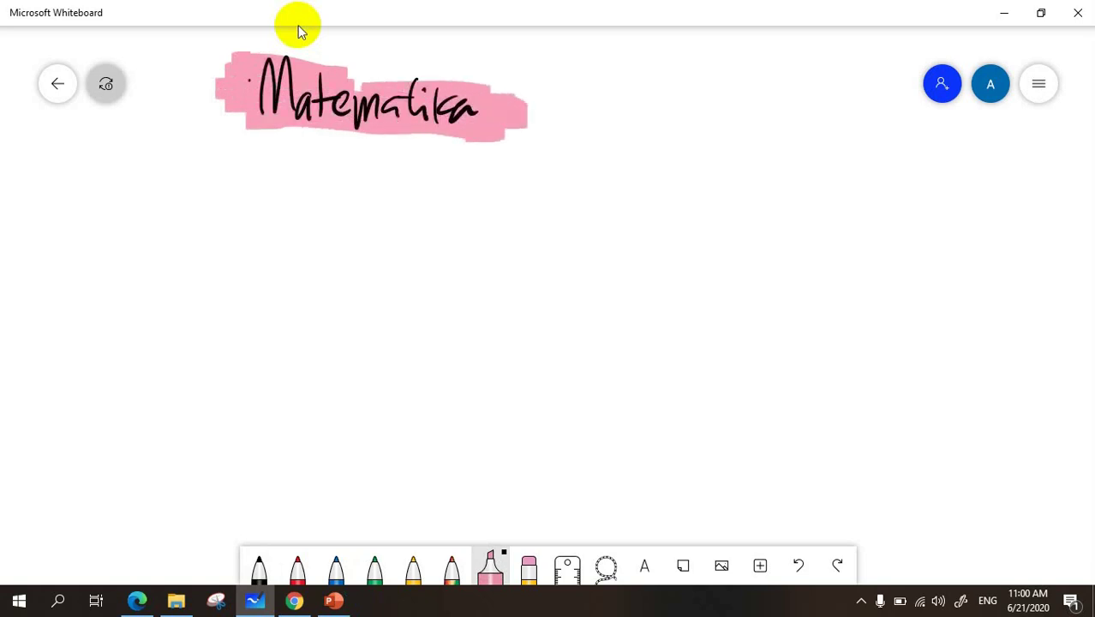
# Step: Erase the end of the pink highlight beside "Matematika" and clear the whole canvas
pyautogui.click(531, 588)
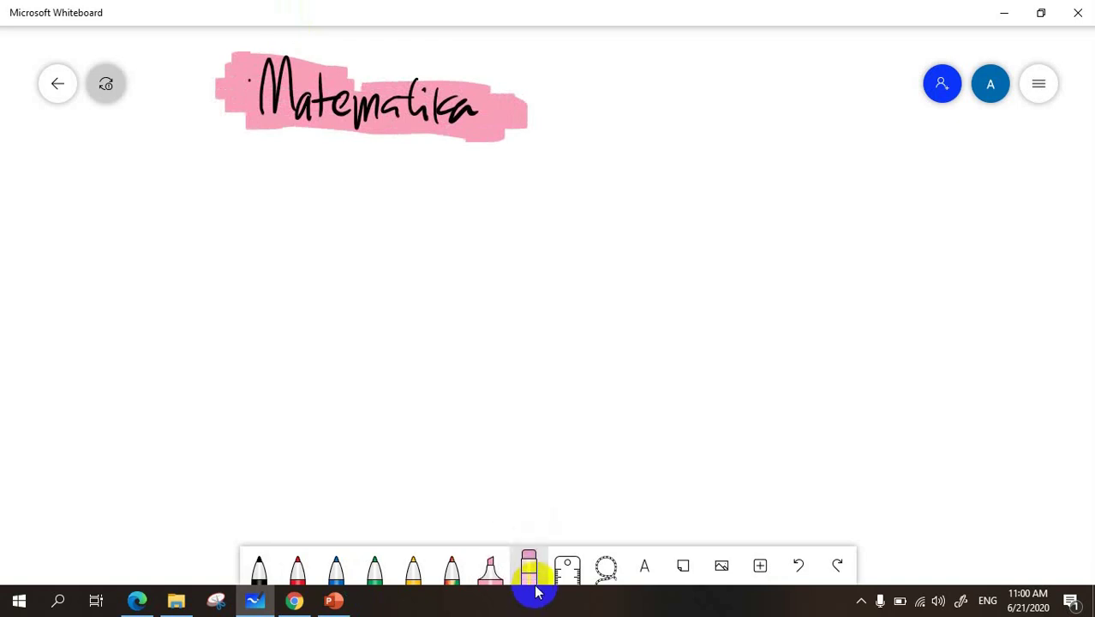
pyautogui.moveTo(519, 103)
pyautogui.mouseDown()
pyautogui.moveTo(520, 128)
pyautogui.moveTo(535, 112)
pyautogui.mouseUp()
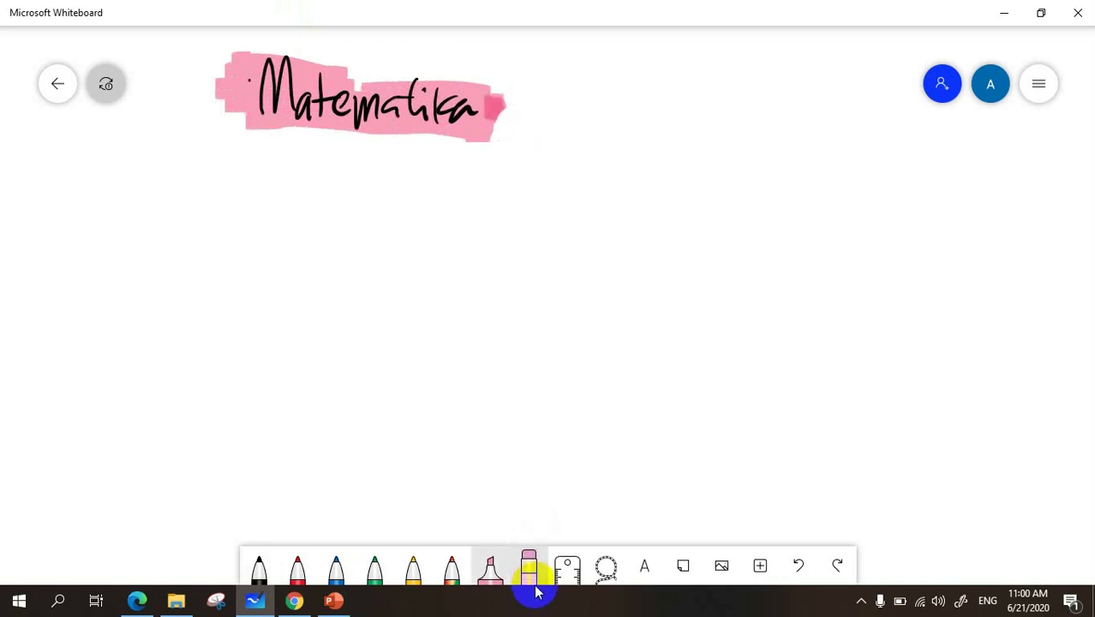
pyautogui.click(501, 591)
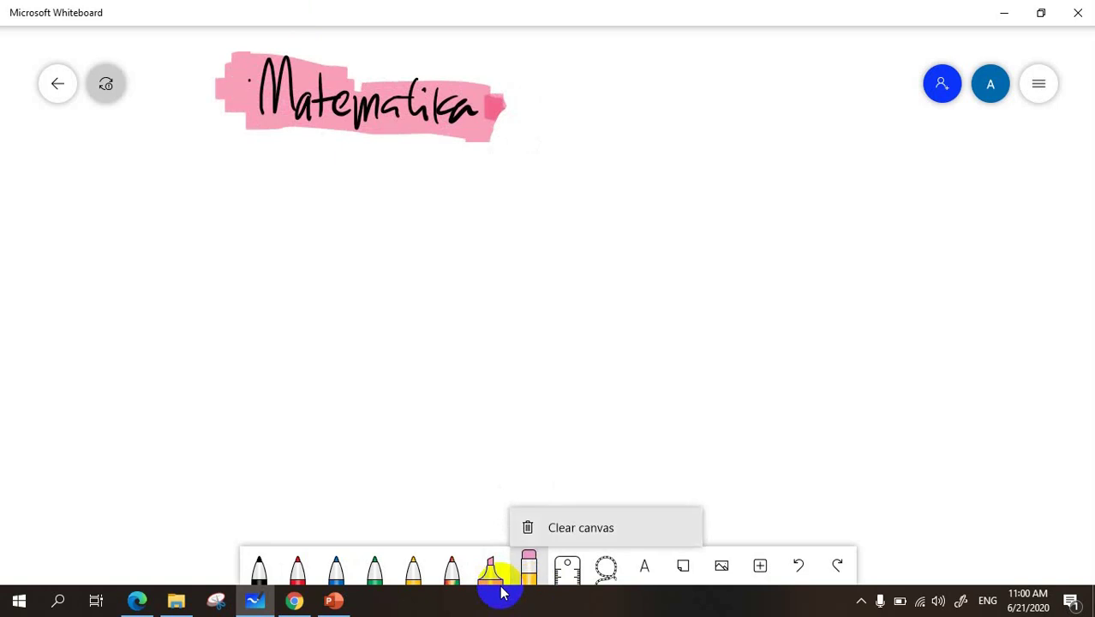
pyautogui.click(581, 528)
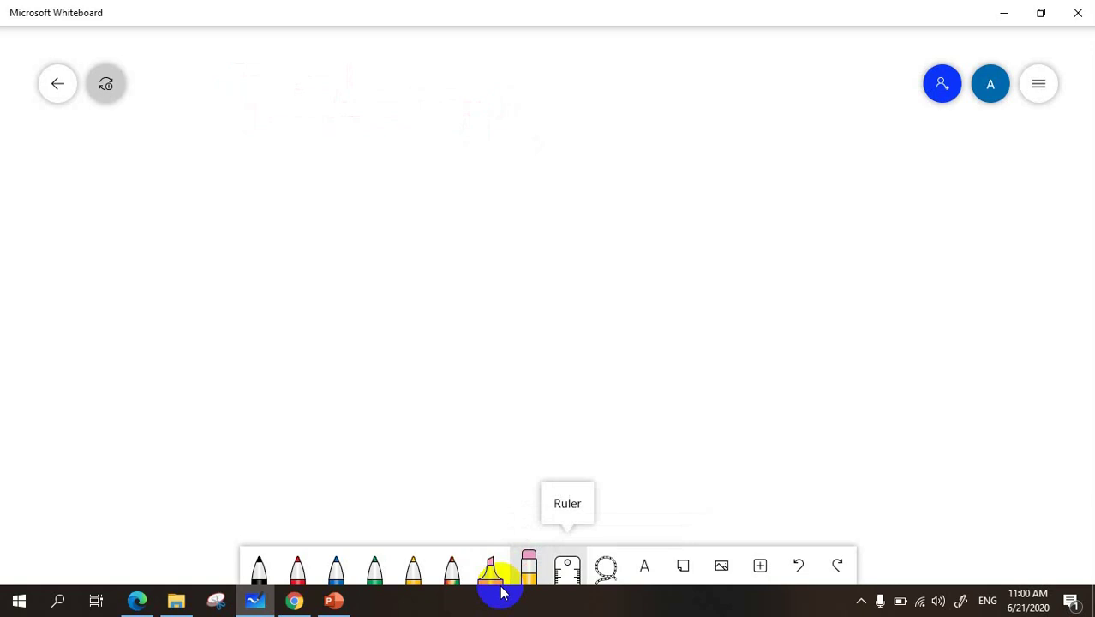
# Step: Show the ruler at 45 degrees and draw a blue pen line along each of its two edges
pyautogui.click(567, 567)
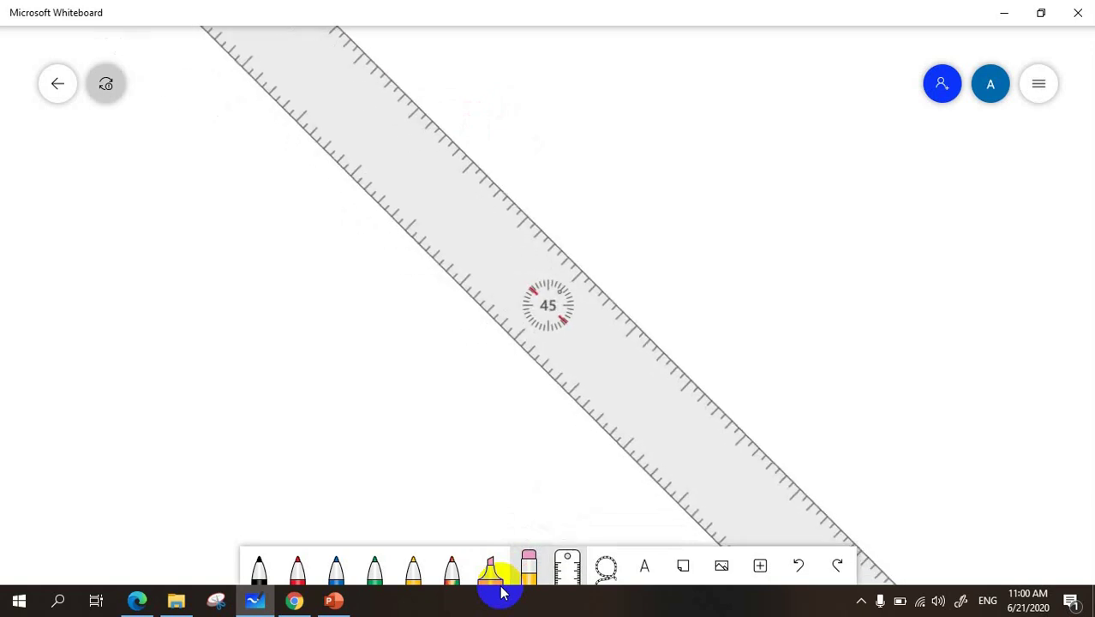
pyautogui.click(335, 567)
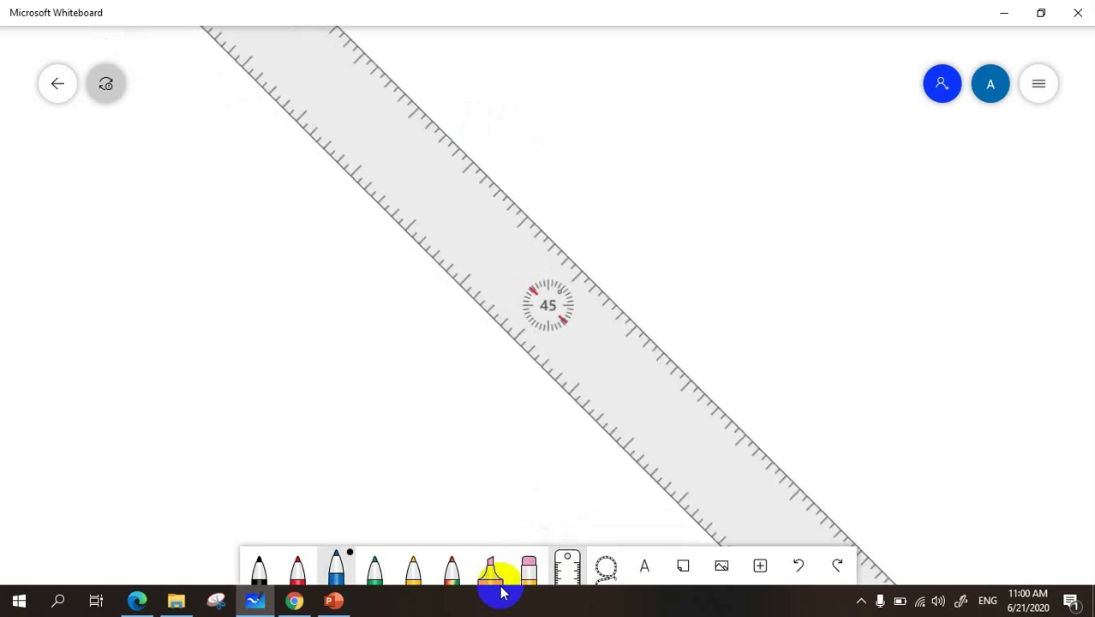
pyautogui.moveTo(401, 89); pyautogui.dragTo(753, 438)
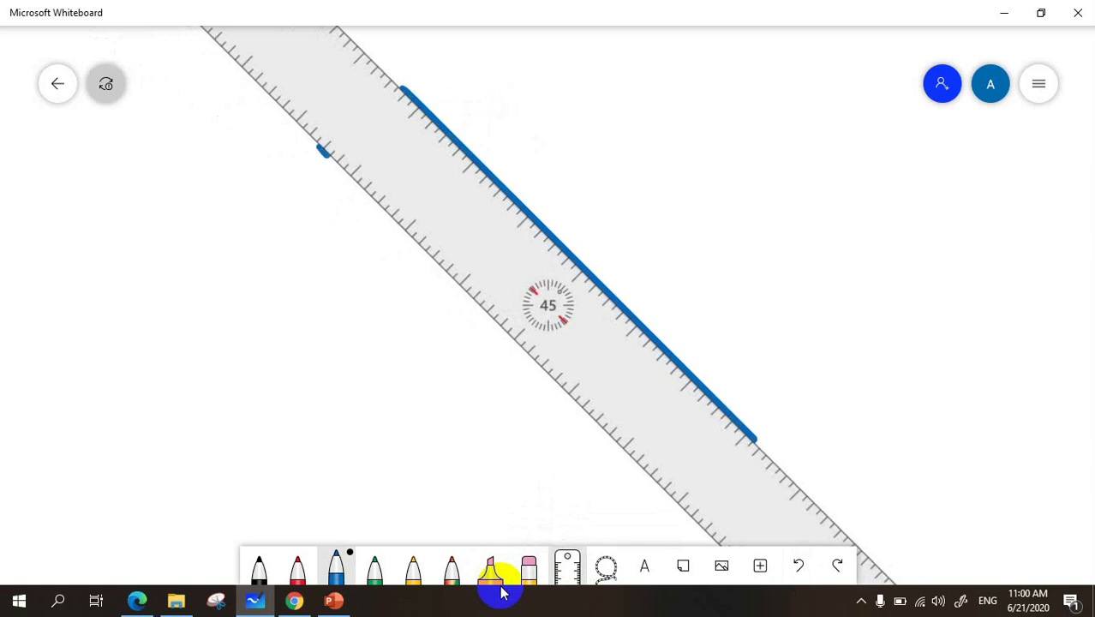
pyautogui.moveTo(324, 152); pyautogui.dragTo(658, 488)
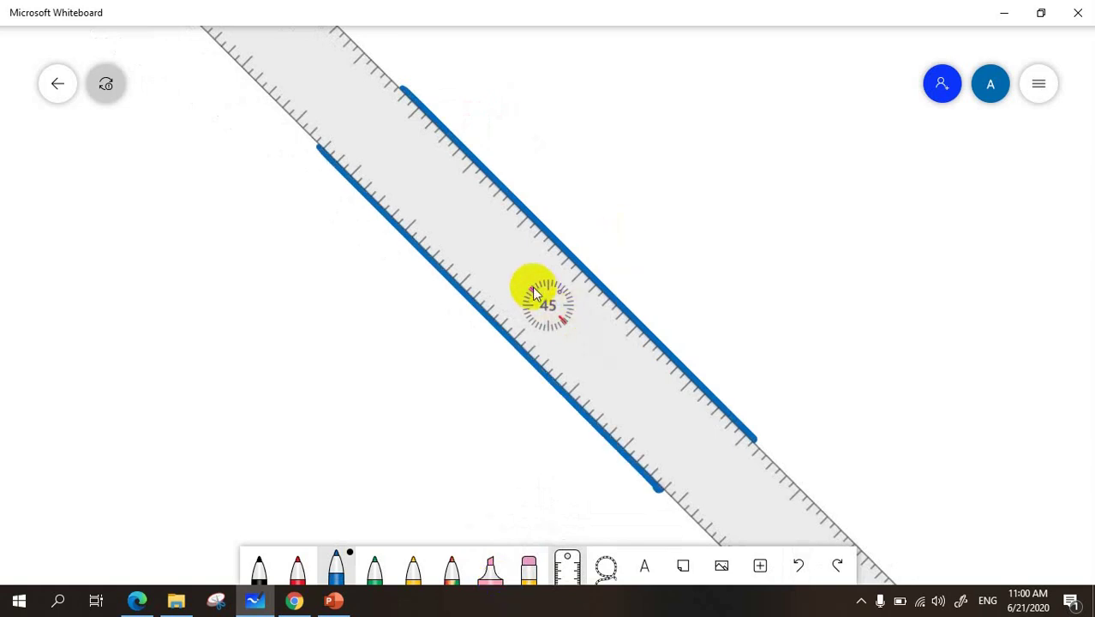
# Step: Rotate the ruler to 0 degrees so it lies horizontally across the blue lines
pyautogui.scroll(-9, 536, 295)
pyautogui.scroll(-20, 540, 301)
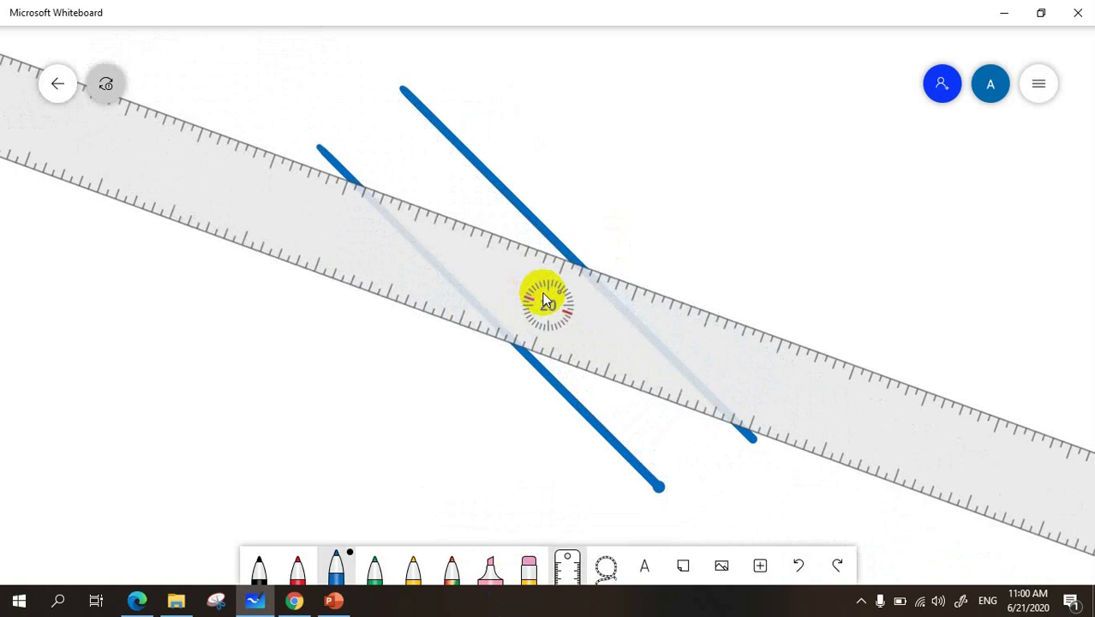
pyautogui.scroll(-15, 545, 300)
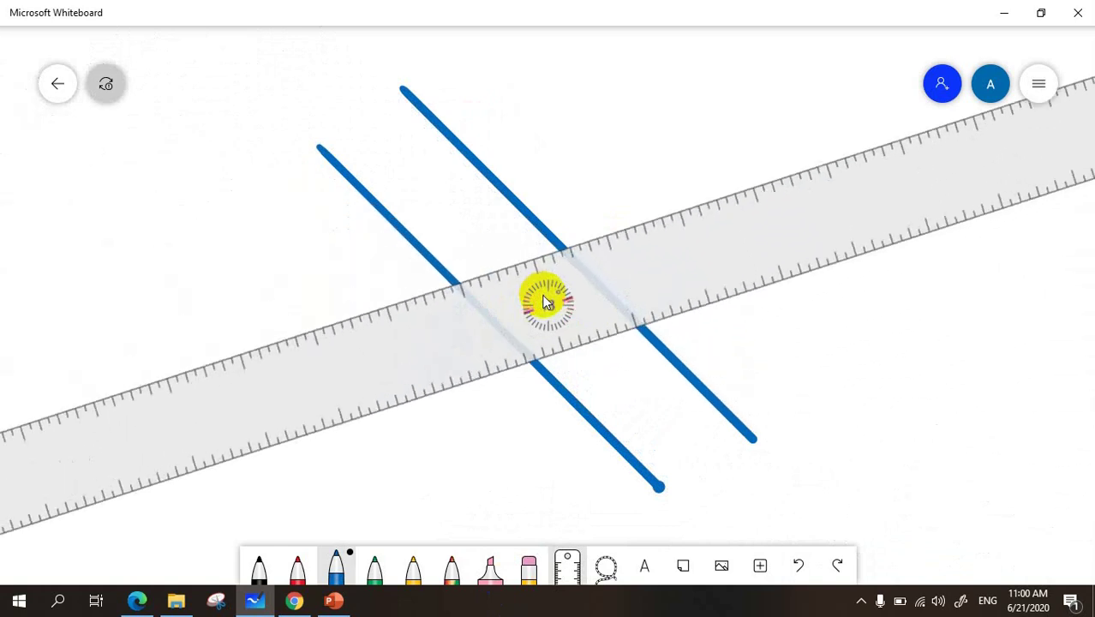
pyautogui.scroll(7, 549, 308)
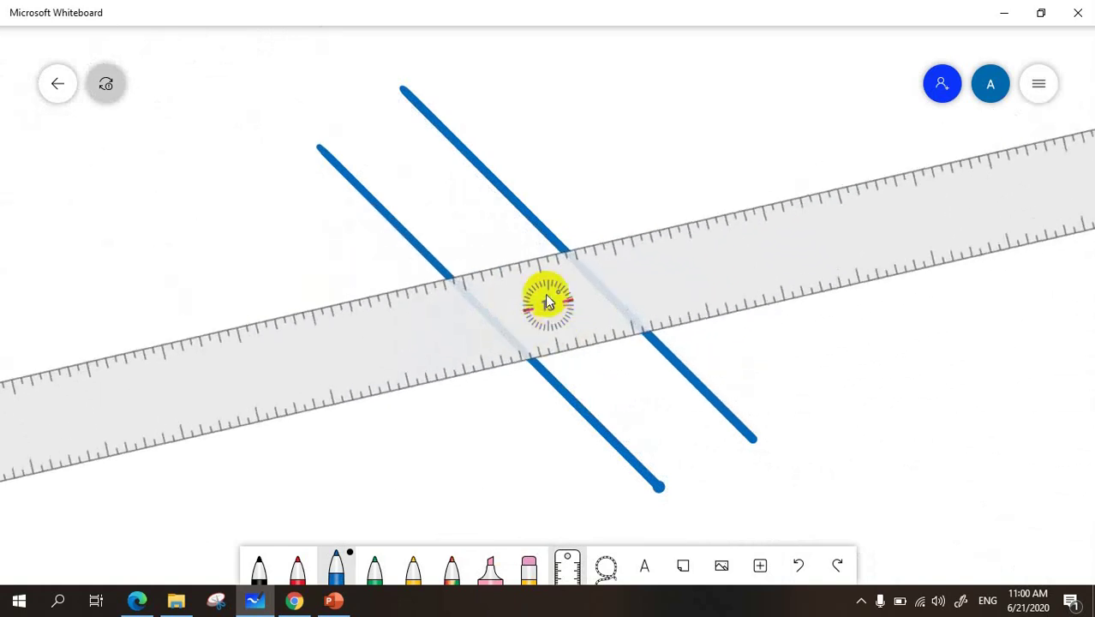
pyautogui.scroll(13, 549, 308)
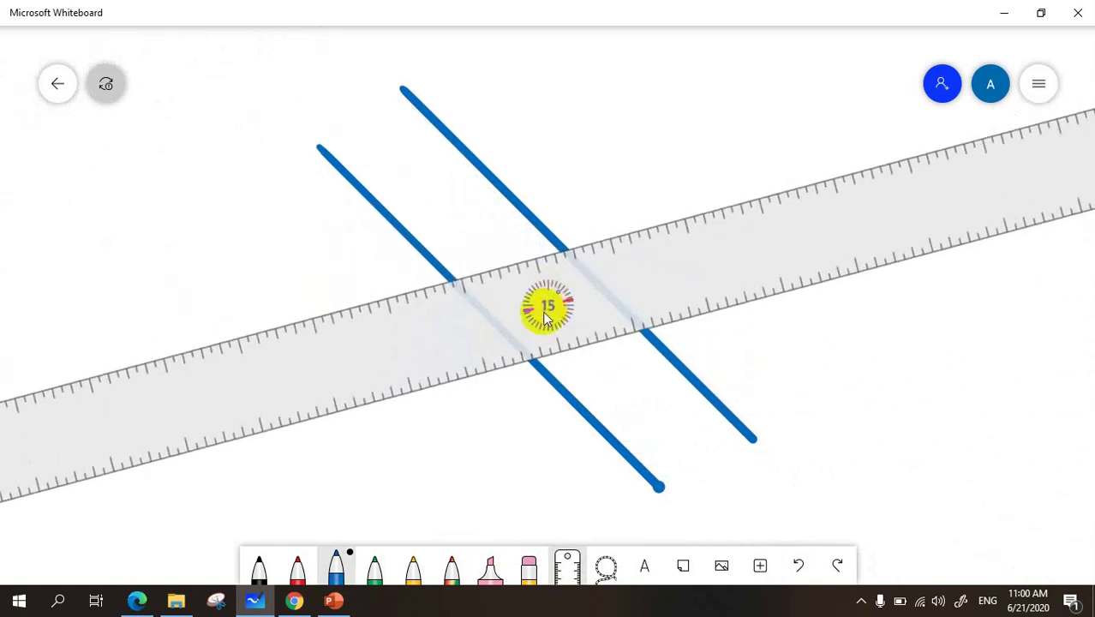
pyautogui.scroll(6, 596, 323)
pyautogui.scroll(-4, 596, 326)
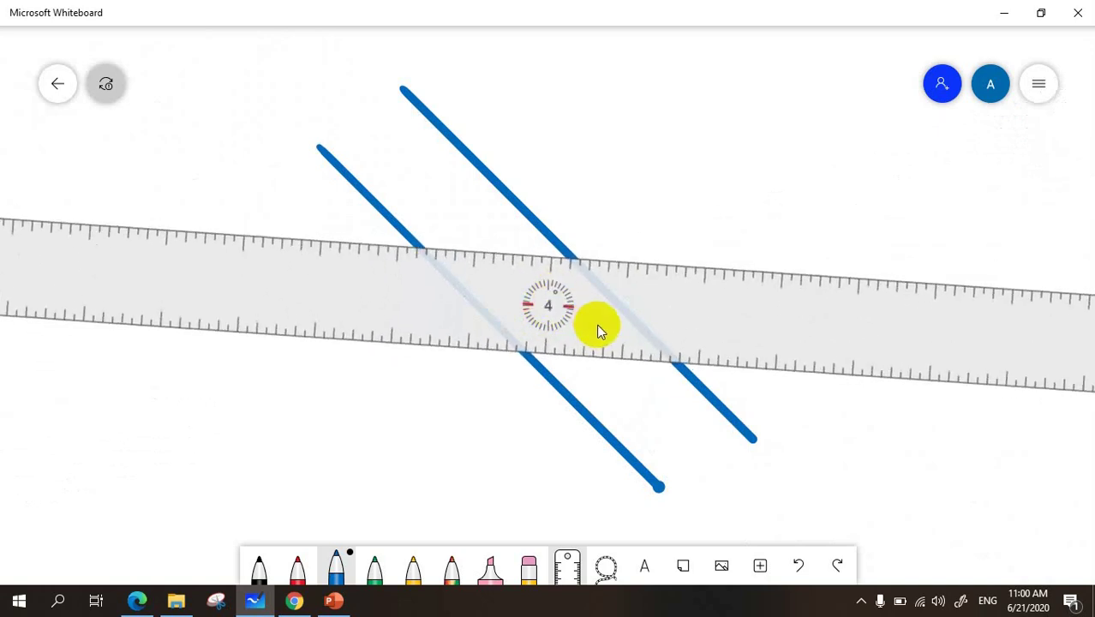
pyautogui.scroll(-1, 596, 329)
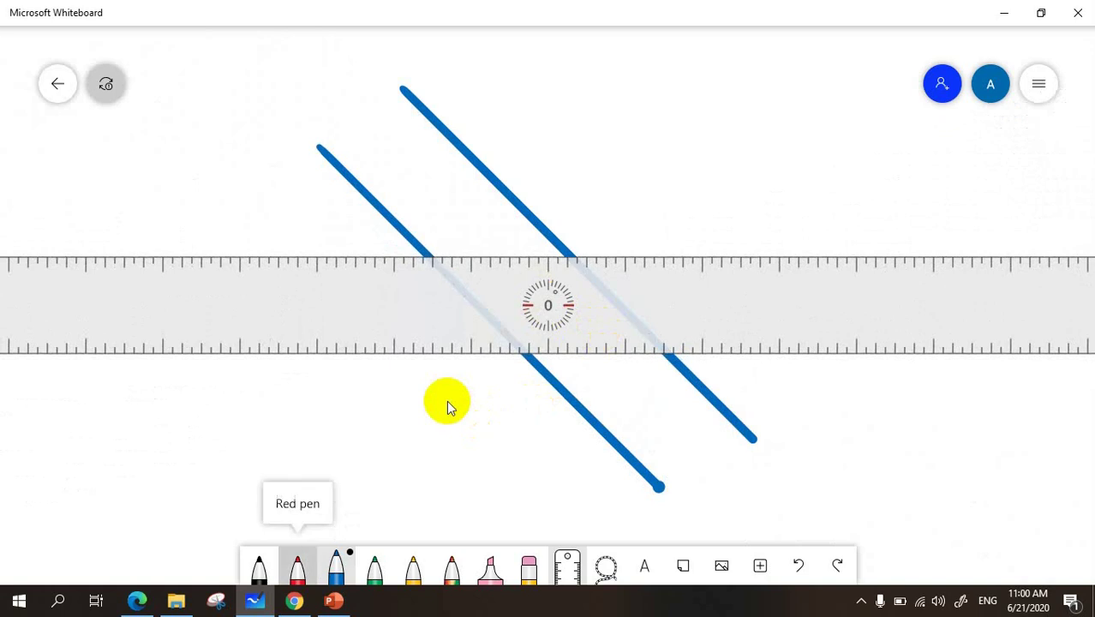
# Step: Draw a red pen line along each edge of the horizontal ruler, then hide the ruler
pyautogui.click(297, 567)
pyautogui.moveTo(113, 256); pyautogui.dragTo(1093, 255)
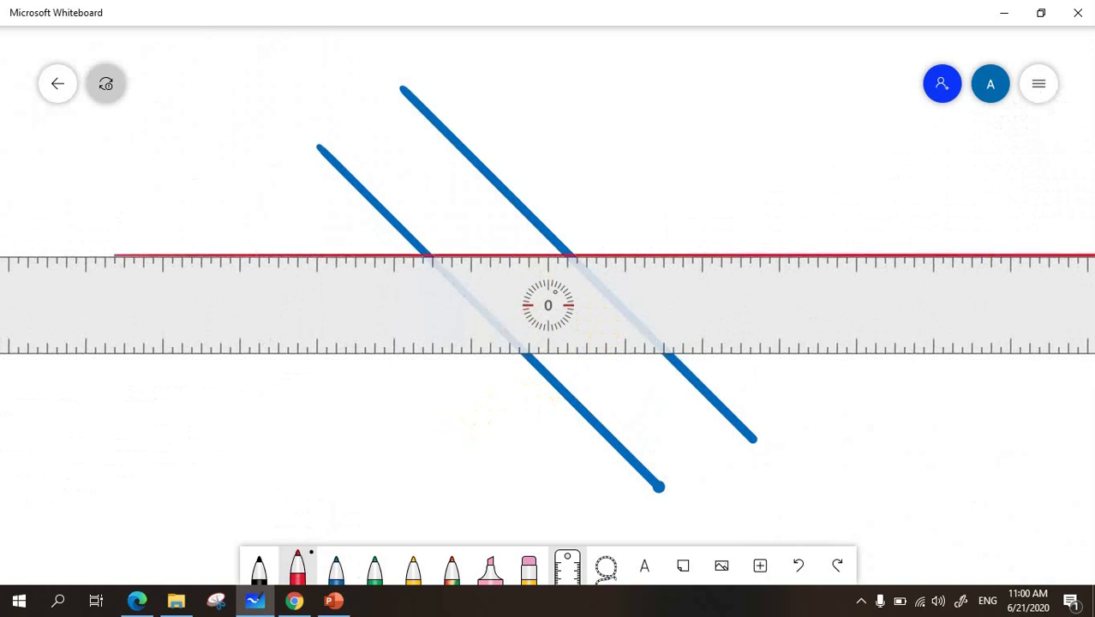
pyautogui.moveTo(118, 355); pyautogui.dragTo(1046, 355)
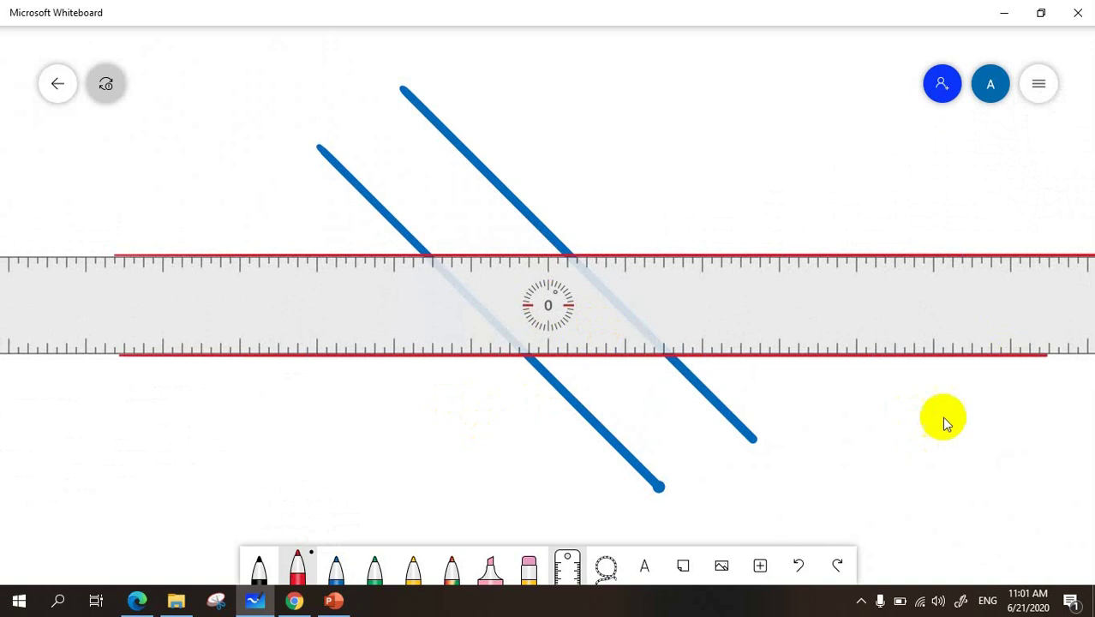
pyautogui.click(566, 567)
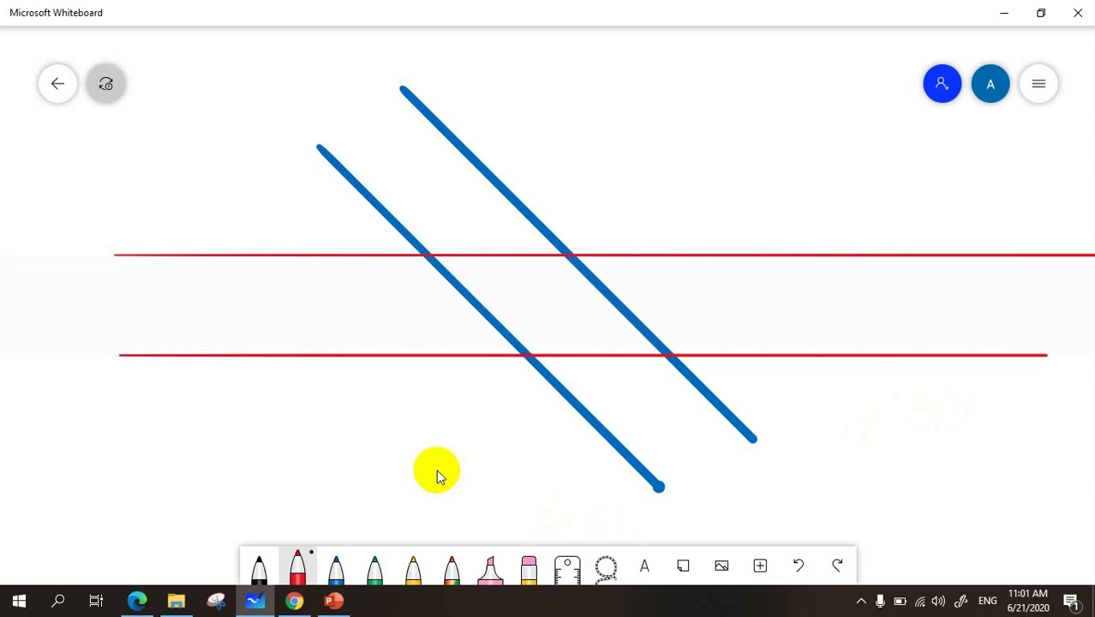
# Step: Clear the canvas of the blue and red lines through the board's extra options
pyautogui.click(656, 587)
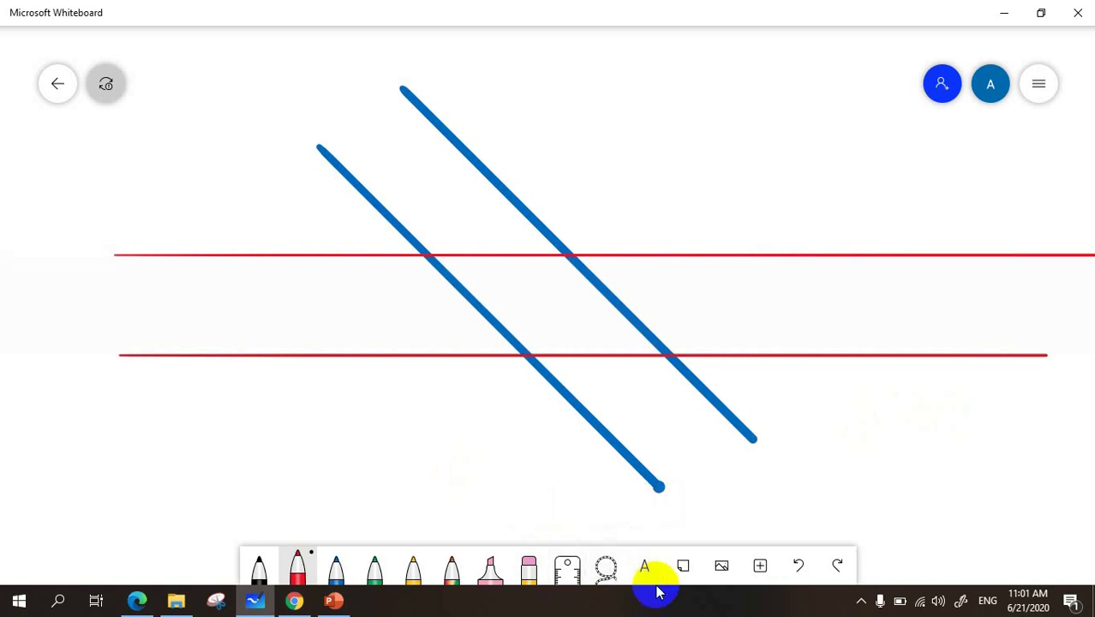
pyautogui.rightClick(656, 130)
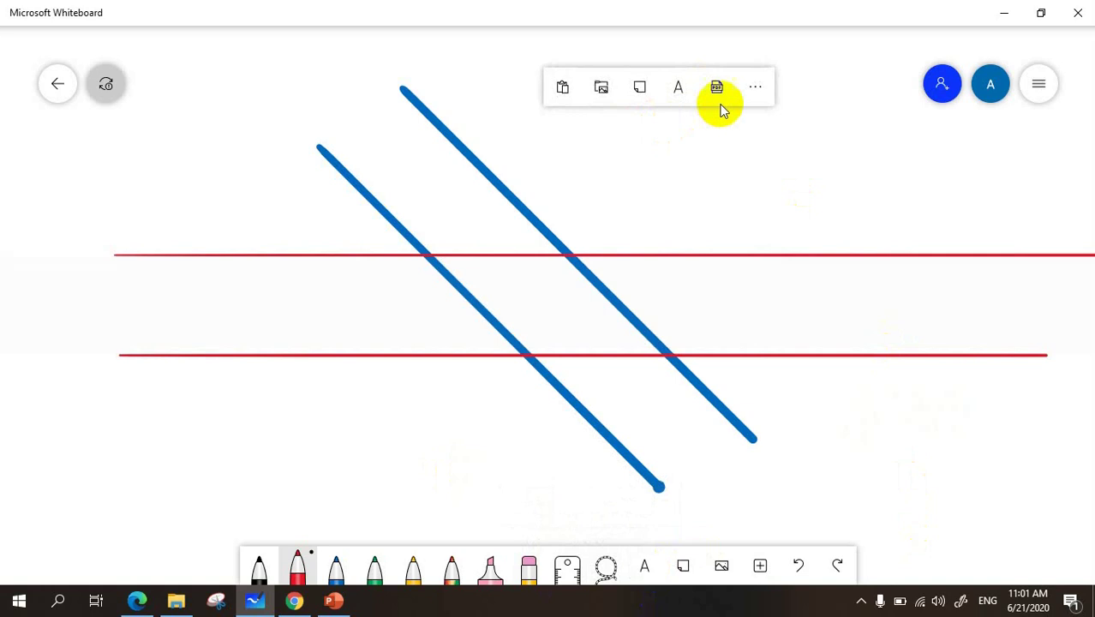
pyautogui.click(753, 89)
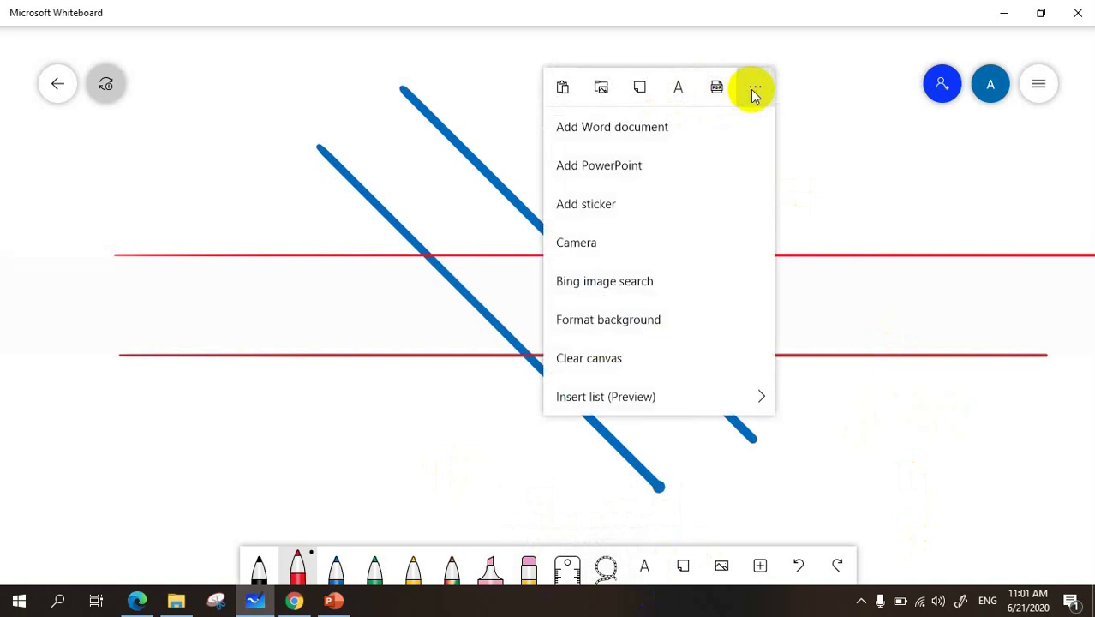
pyautogui.click(620, 370)
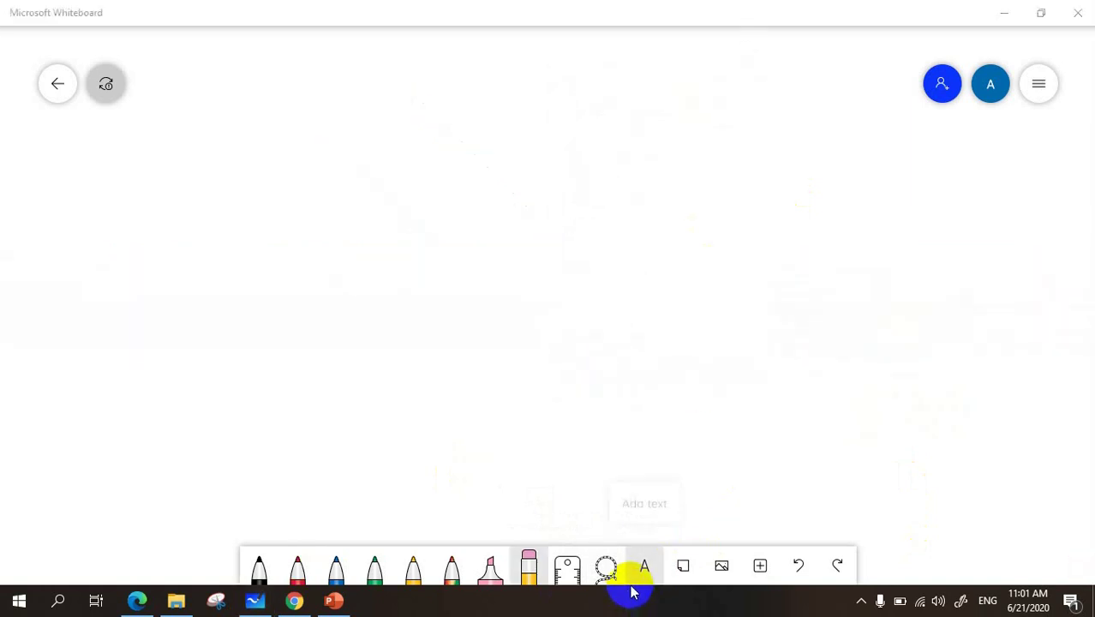
# Step: Add a text box to the board containing the word "Matematika"
pyautogui.click(634, 582)
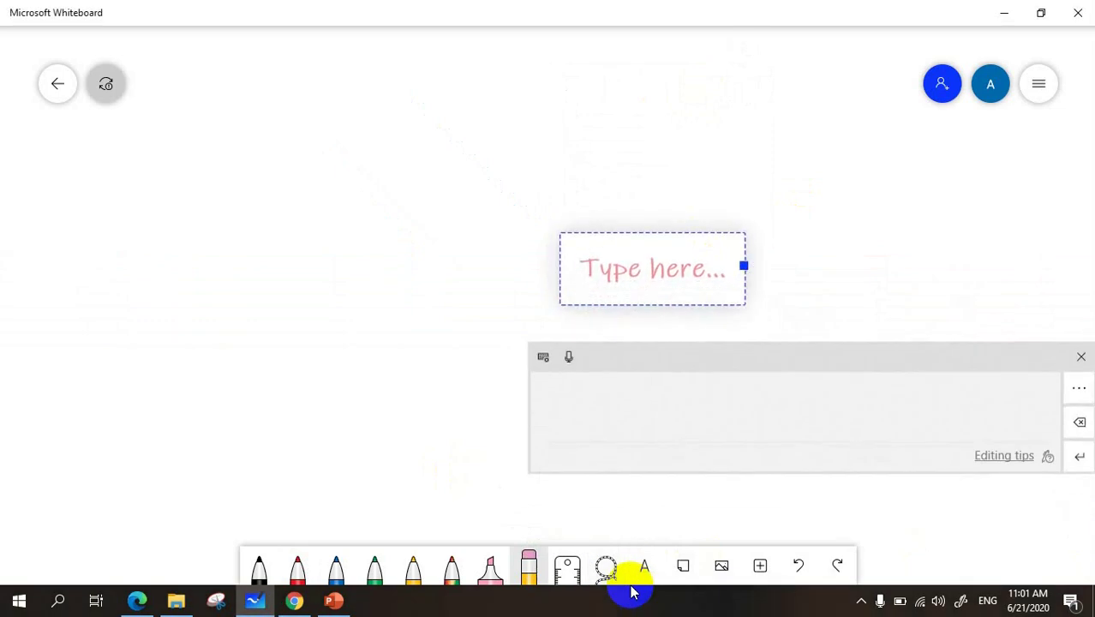
pyautogui.write('Ma')
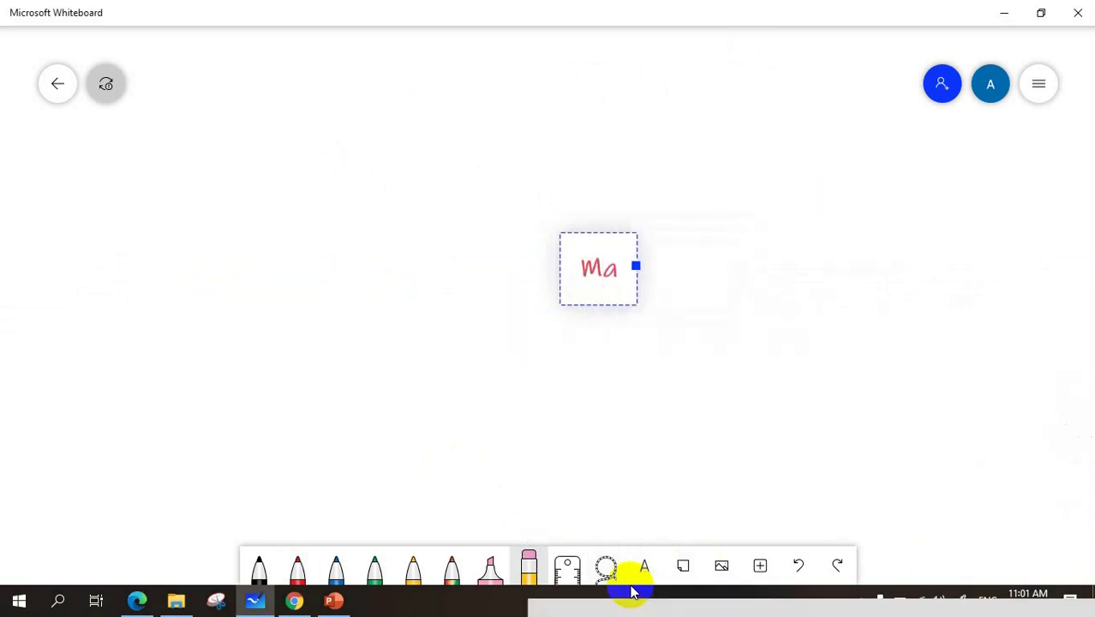
pyautogui.write('tematika')
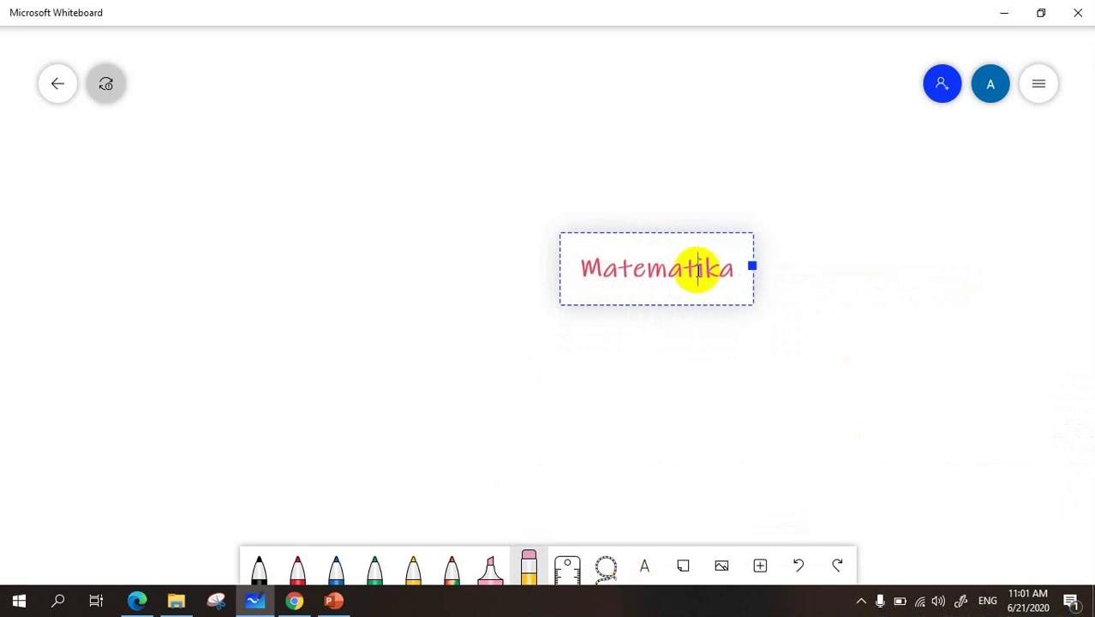
# Step: Enlarge the "Matematika" text box and reposition it near the top of the board, slightly left of centre
pyautogui.click(750, 308)
pyautogui.click(696, 270)
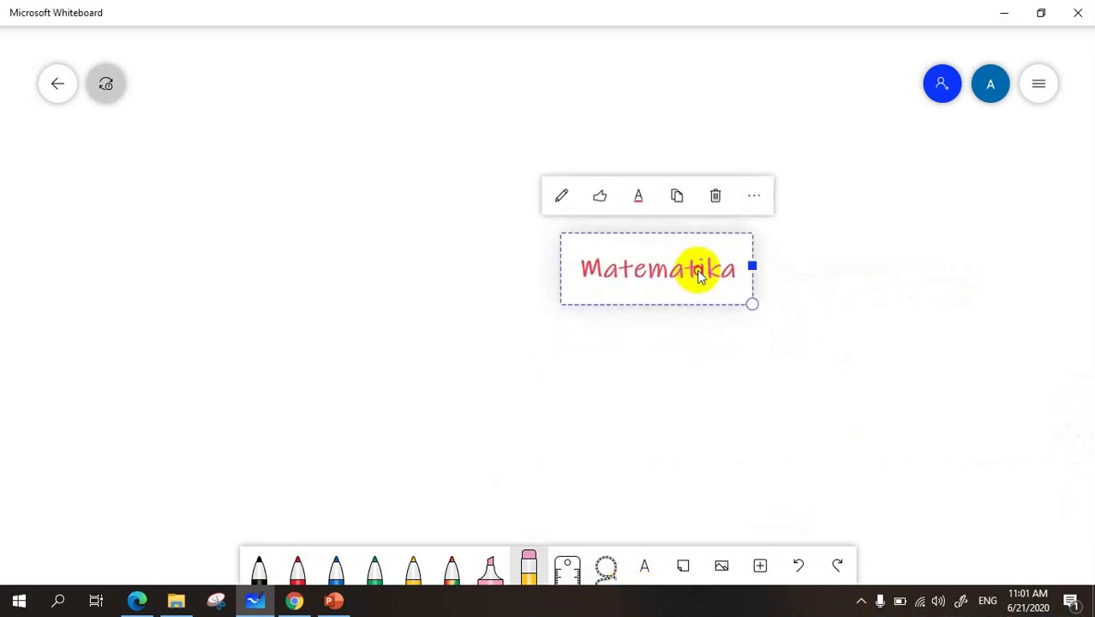
pyautogui.moveTo(696, 269); pyautogui.dragTo(374, 174)
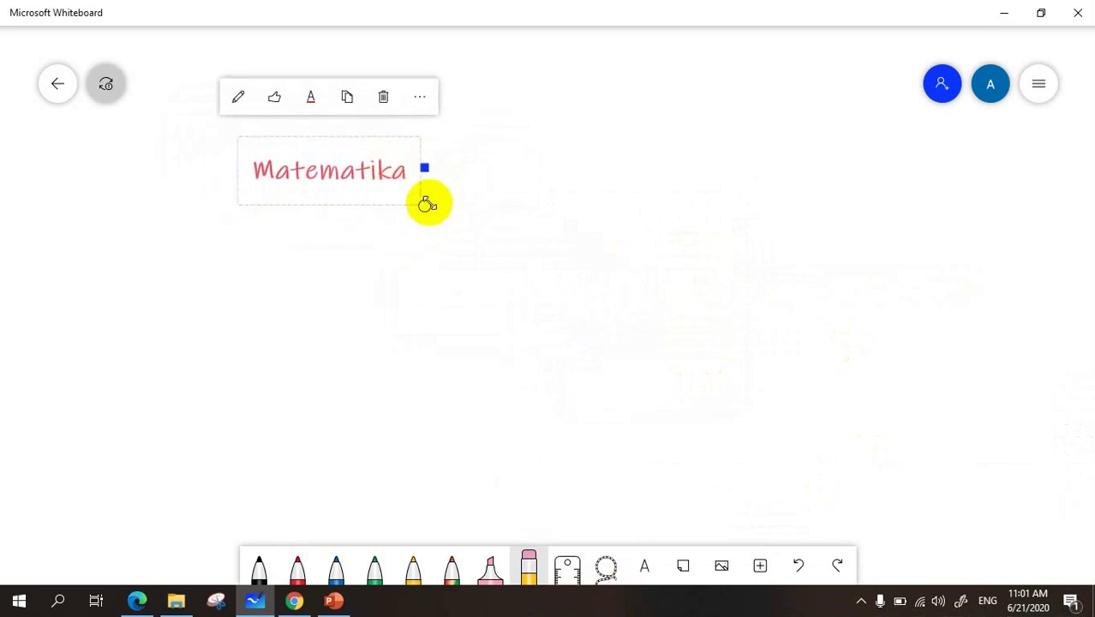
pyautogui.moveTo(425, 204); pyautogui.dragTo(472, 221)
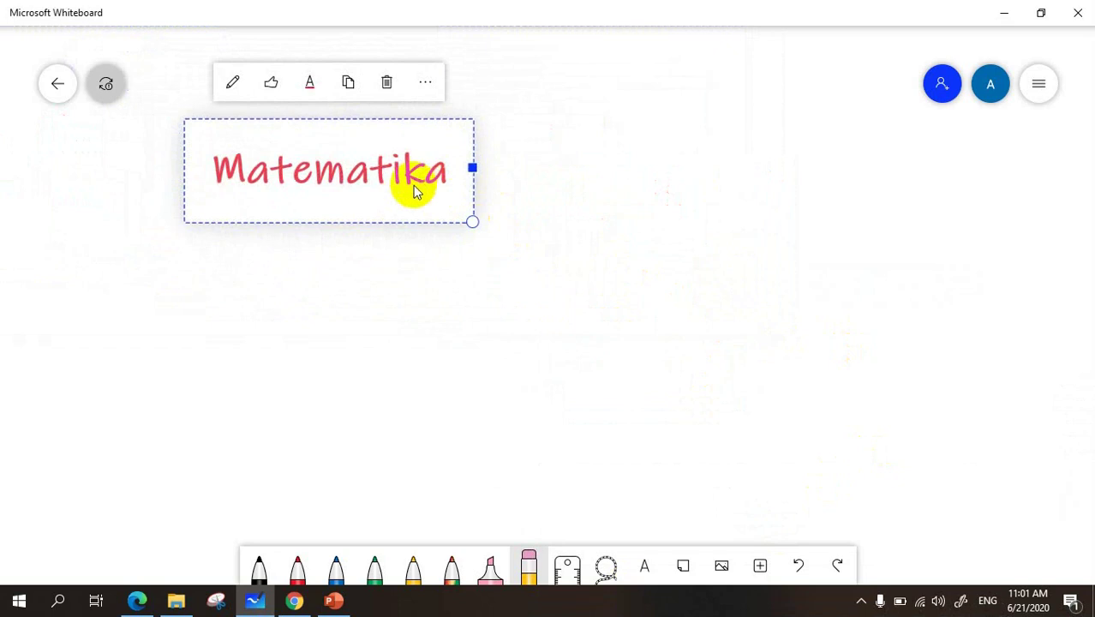
pyautogui.moveTo(412, 192); pyautogui.dragTo(491, 166)
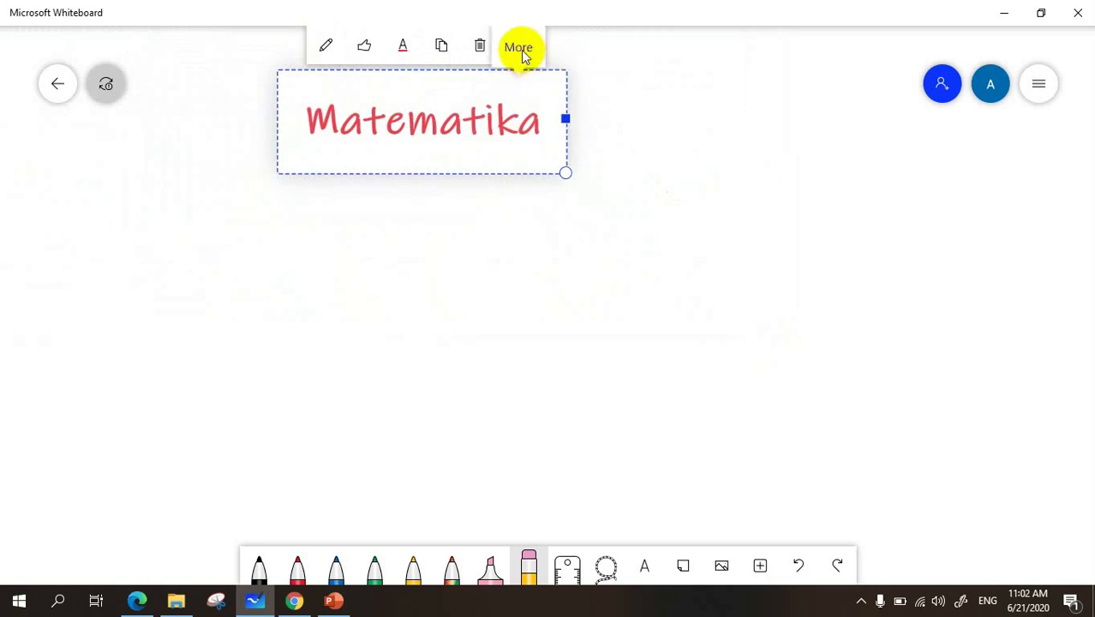
# Step: Move the "Matematika" text box slightly down and open its empty alternative text description, leaving it without an entry
pyautogui.moveTo(552, 166); pyautogui.dragTo(554, 205)
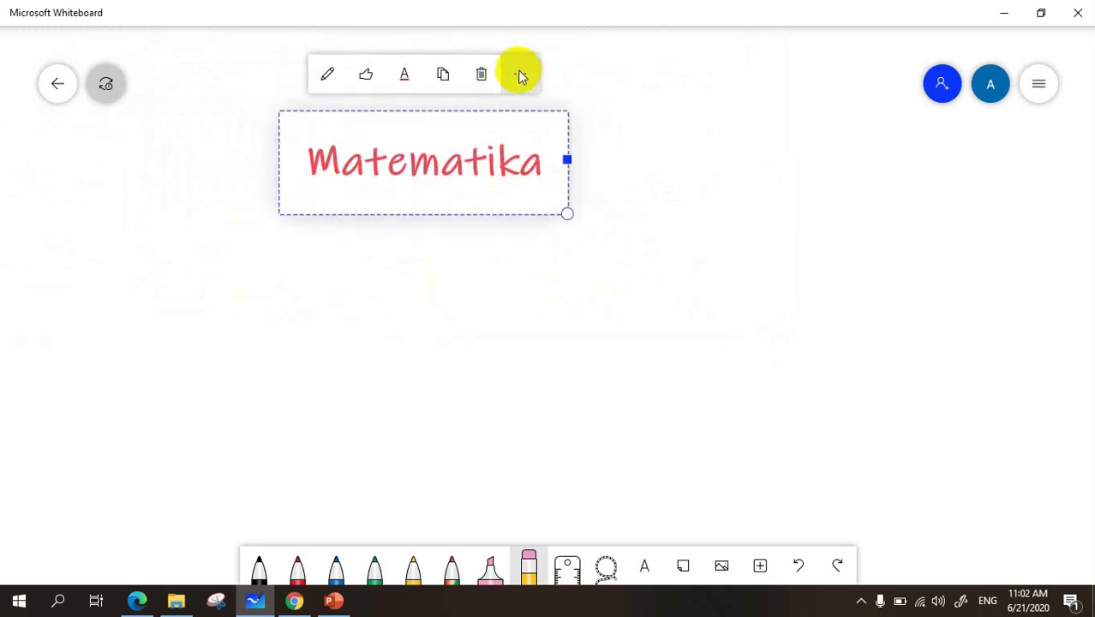
pyautogui.click(521, 75)
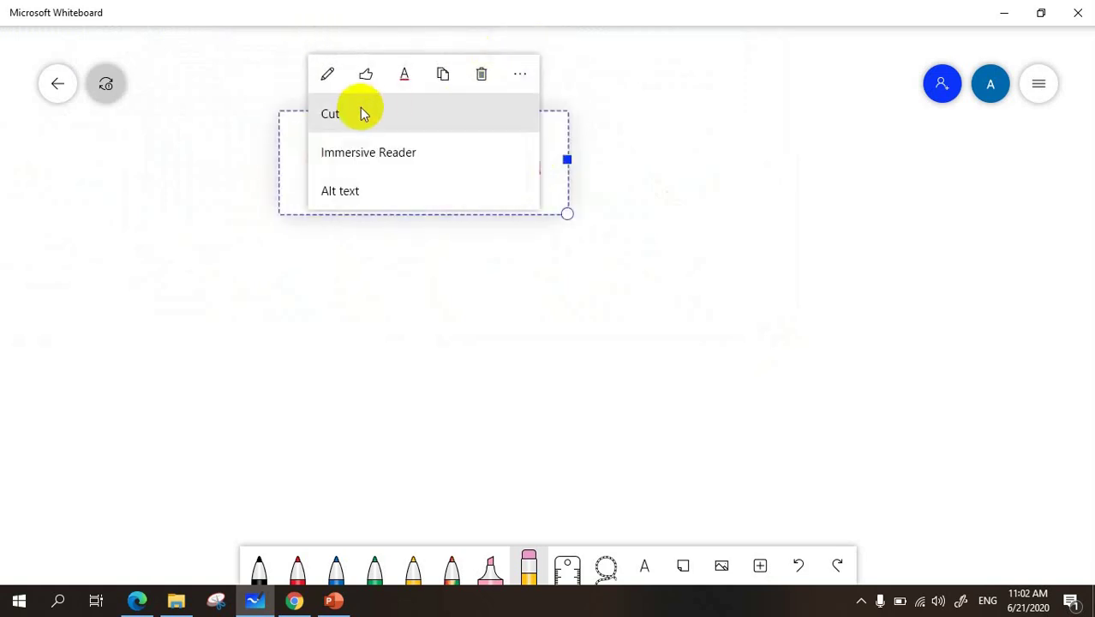
pyautogui.click(342, 196)
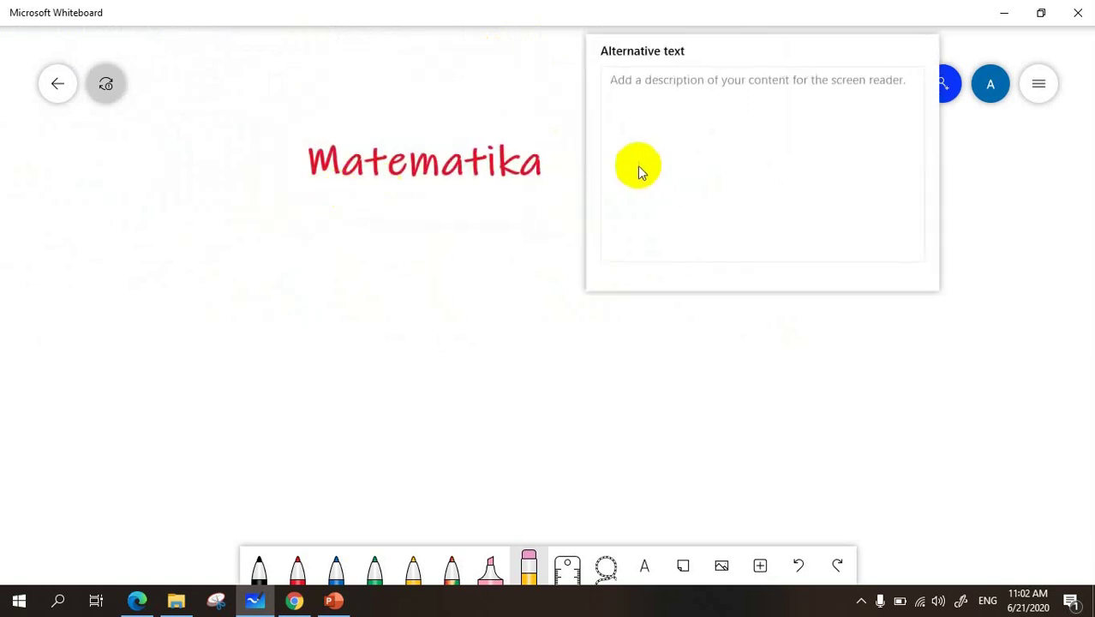
pyautogui.click(420, 298)
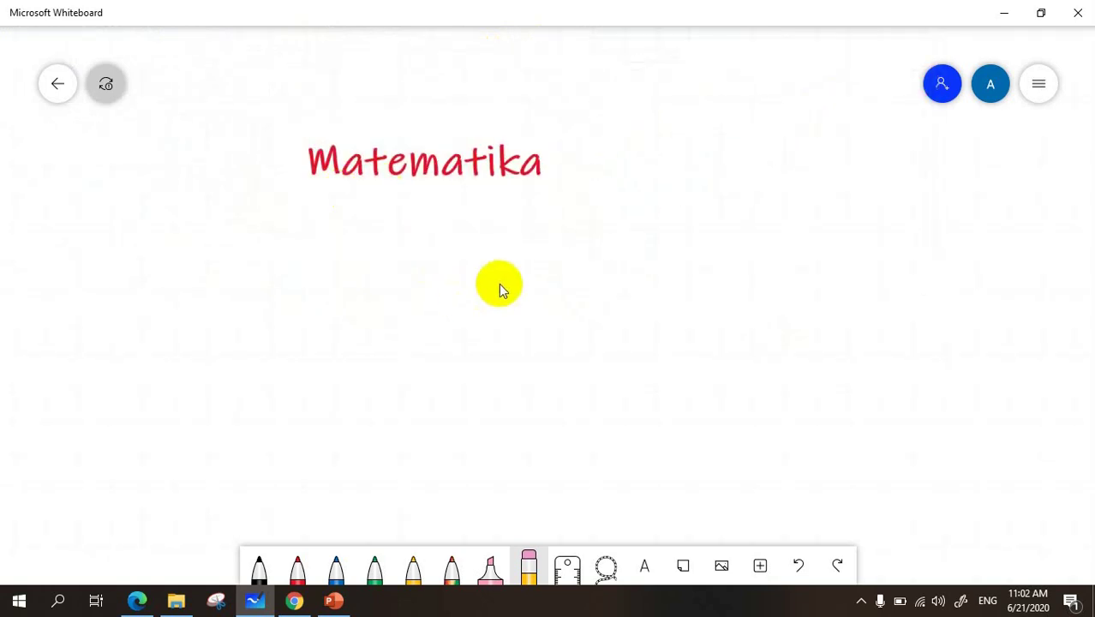
pyautogui.click(381, 167)
pyautogui.click(318, 166)
# Step: Add a sticky note to the board with the text "aada" and "fasdaf" on separate lines
pyautogui.click(682, 568)
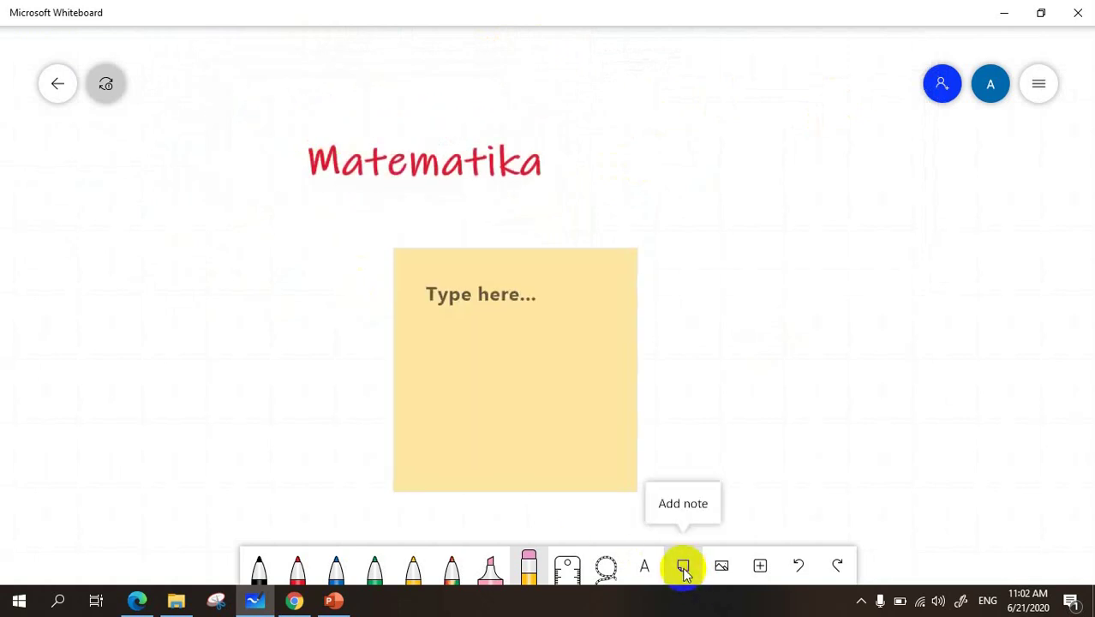
pyautogui.write('a ')
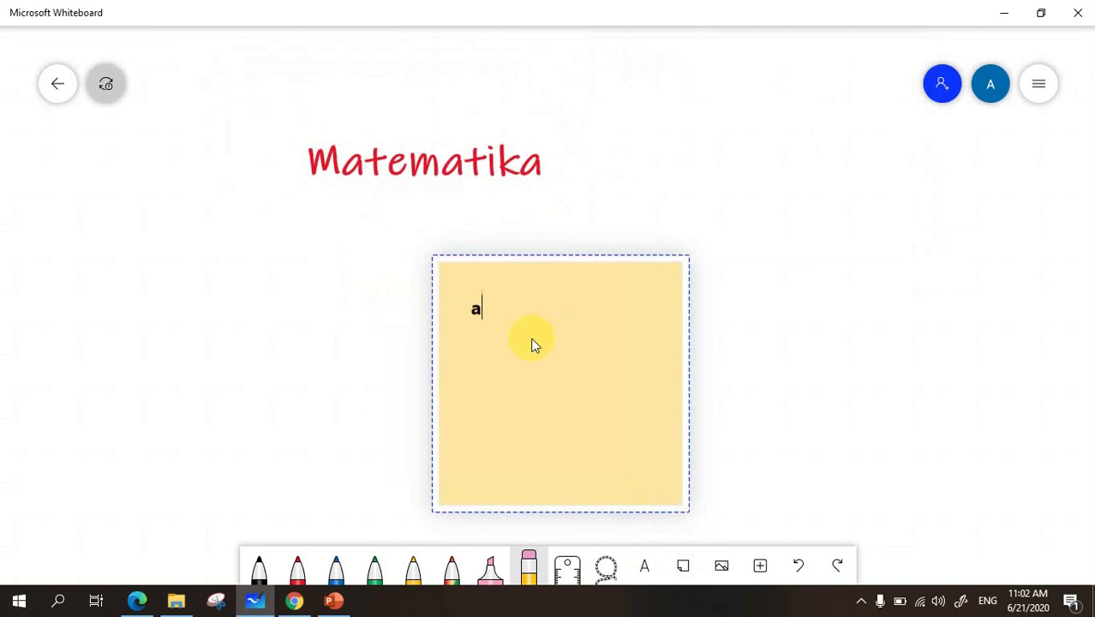
pyautogui.write('fasdaf')
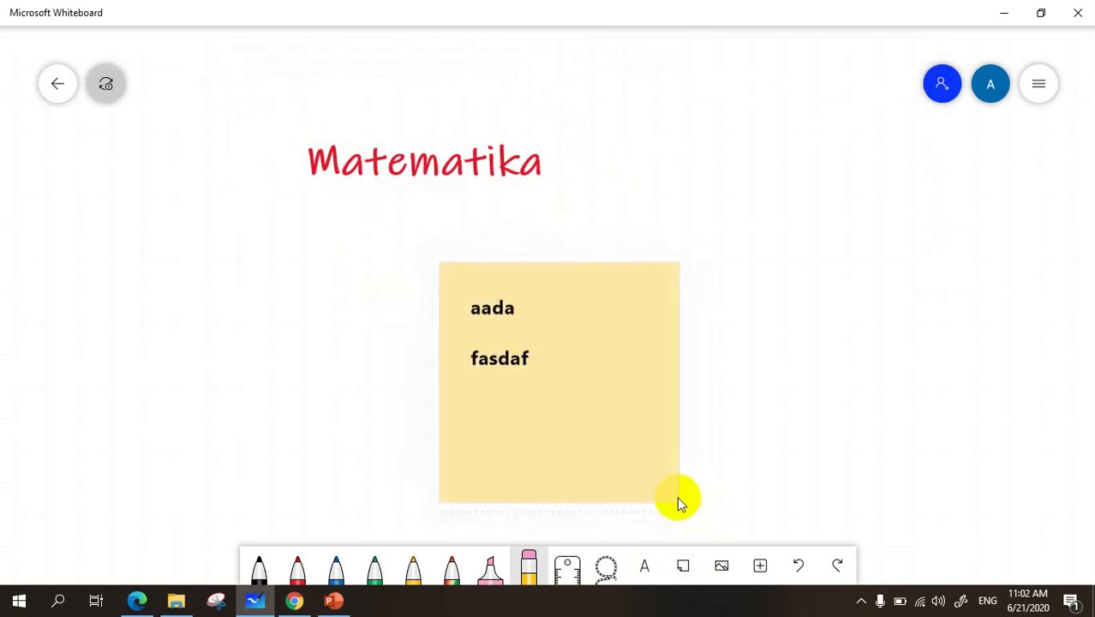
# Step: Make the sticky note slightly smaller and place it to the right of the "Matematika" heading
pyautogui.moveTo(679, 501); pyautogui.dragTo(867, 298)
pyautogui.click(687, 409)
pyautogui.click(760, 228)
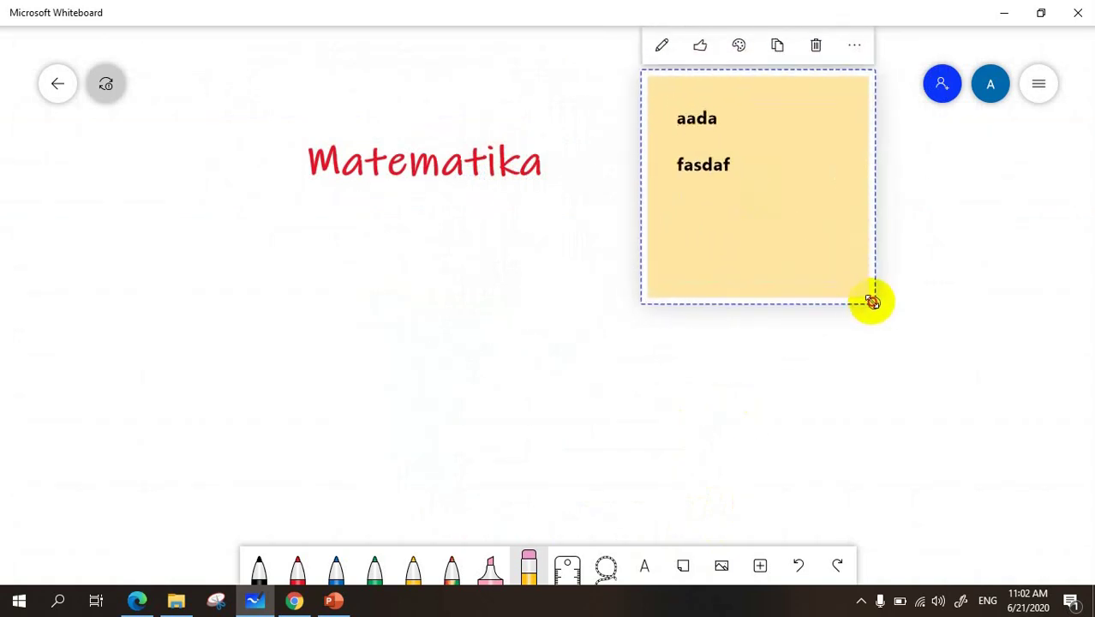
# Step: Change the sticky note's colour to light blue and deselect it
pyautogui.click(545, 292)
pyautogui.scroll(-2, 544, 291)
pyautogui.scroll(1, 724, 144)
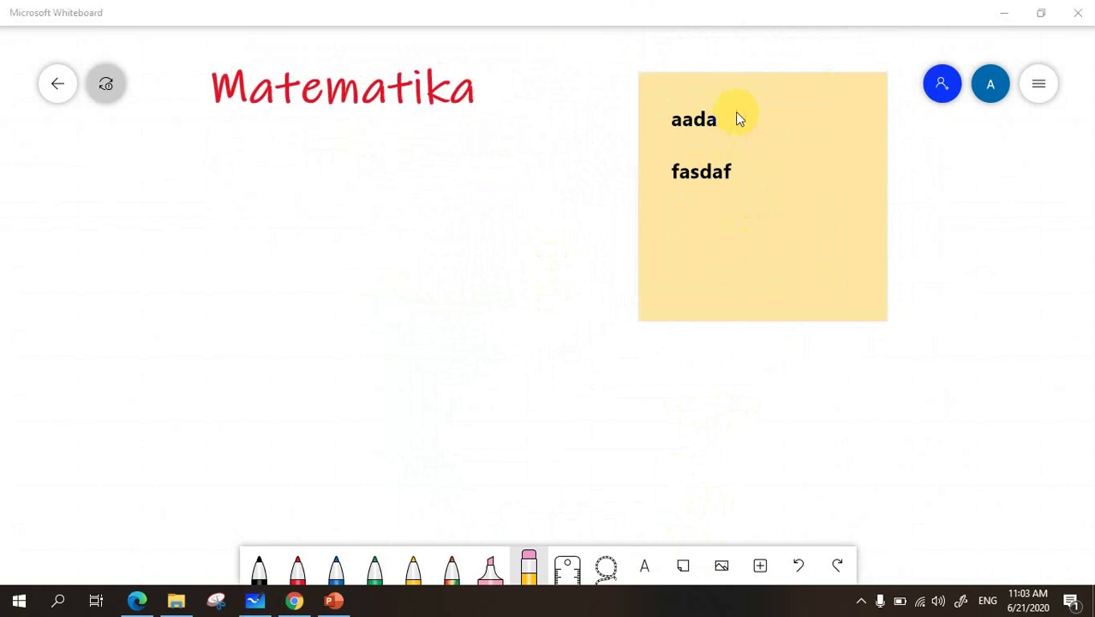
pyautogui.click(767, 209)
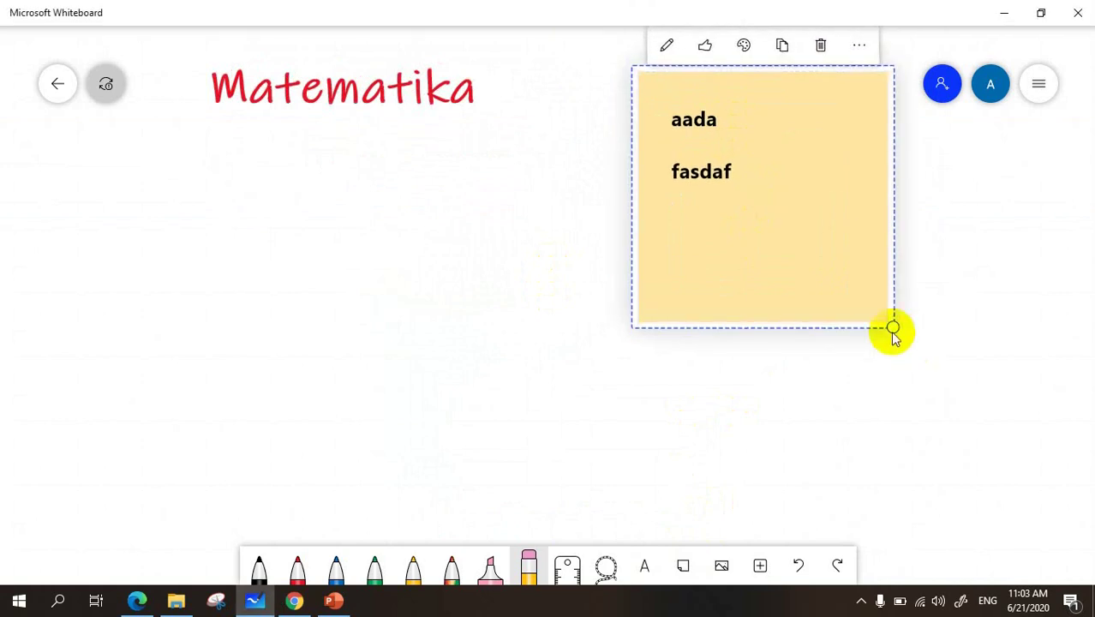
pyautogui.click(744, 47)
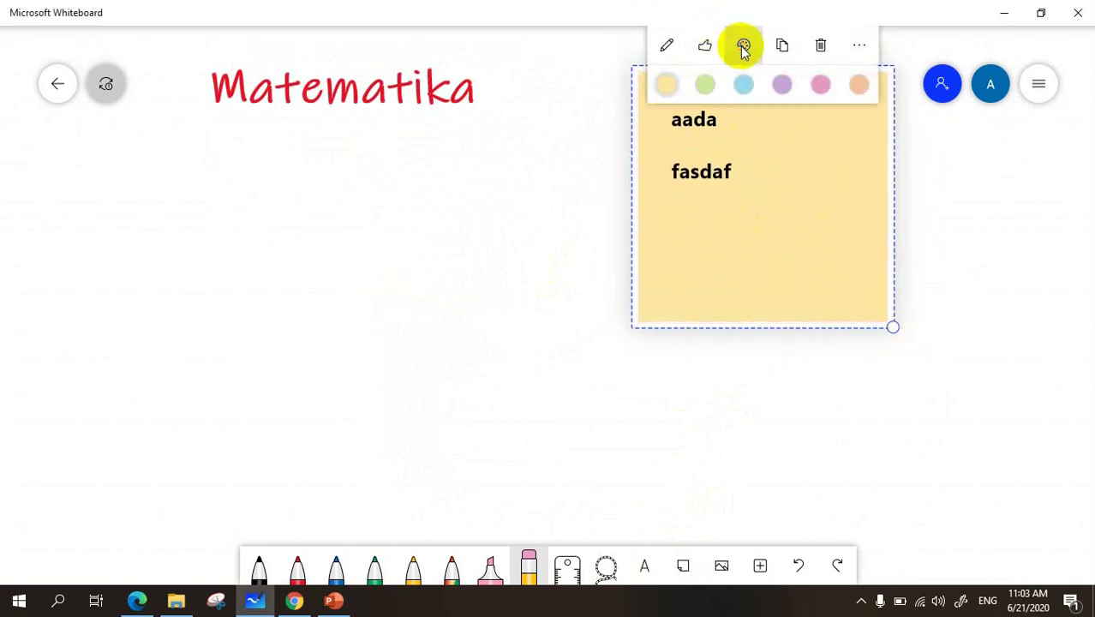
pyautogui.click(743, 86)
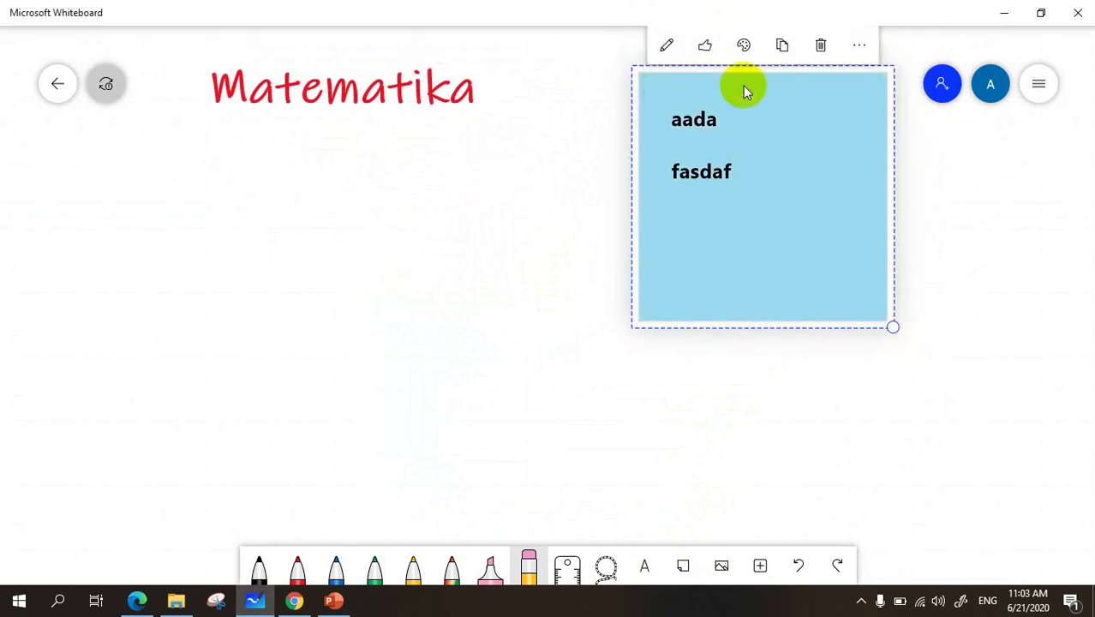
pyautogui.click(610, 261)
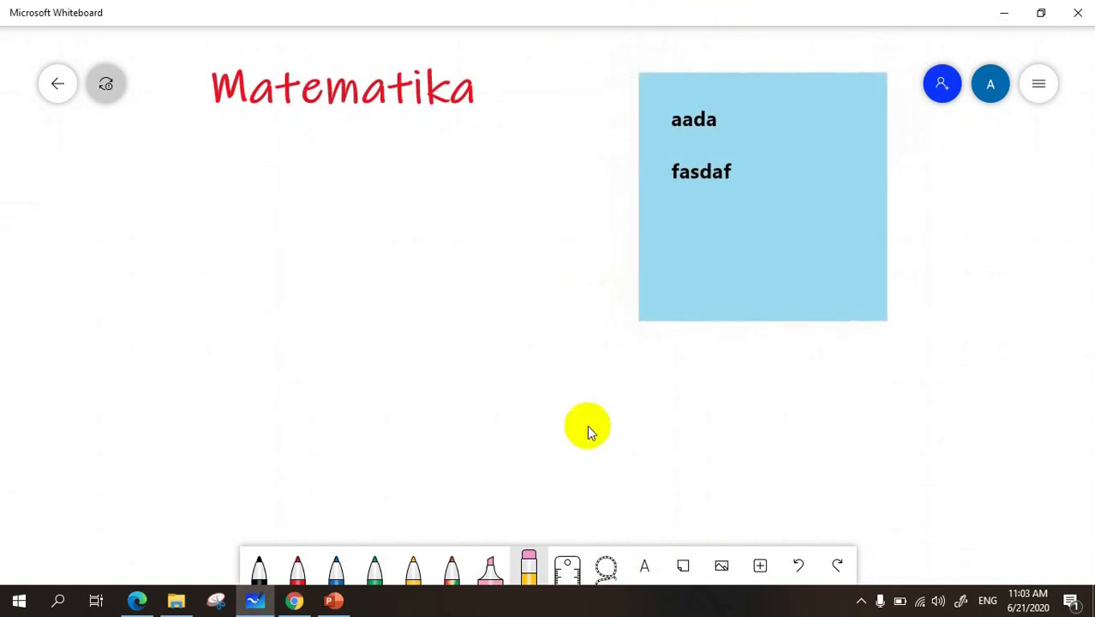
# Step: Insert the library image "classwiz1" from the Pictures folder onto the board
pyautogui.click(722, 568)
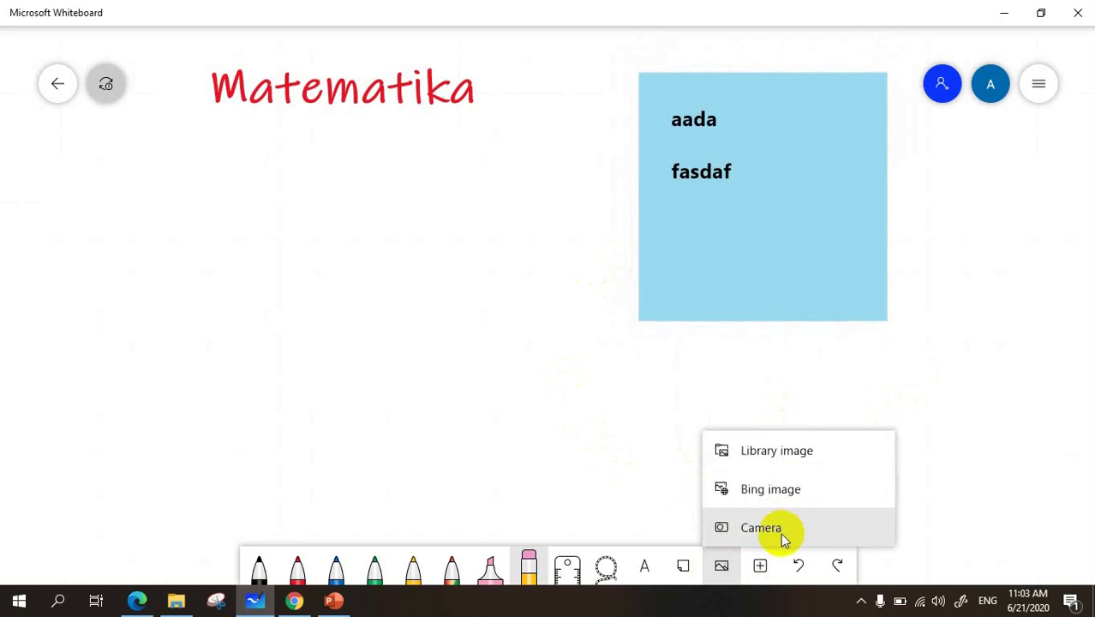
pyautogui.click(780, 455)
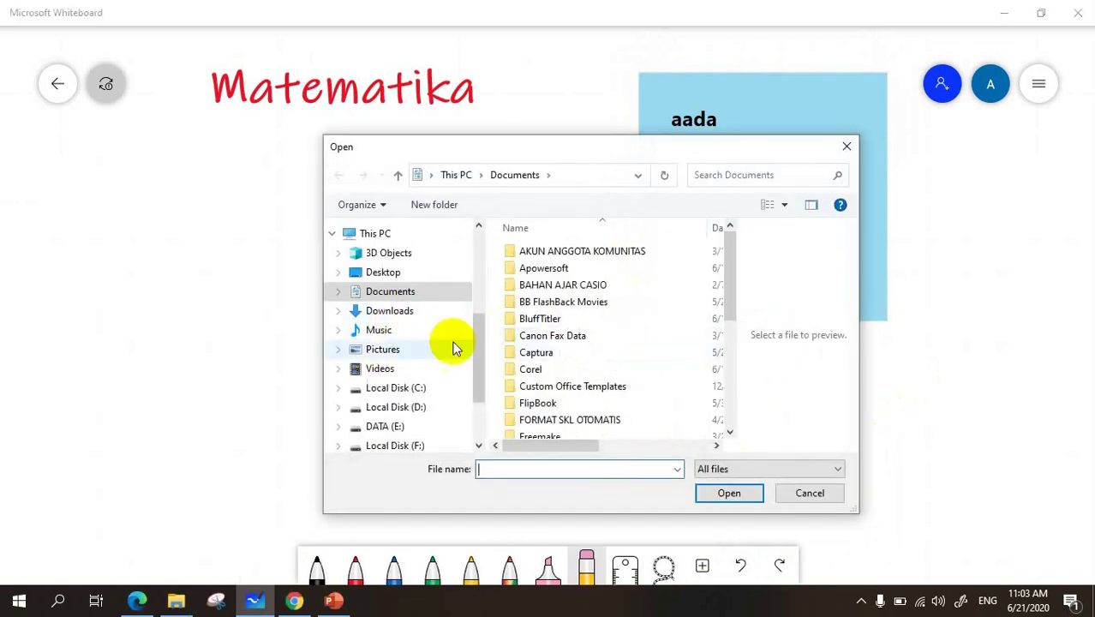
pyautogui.click(383, 348)
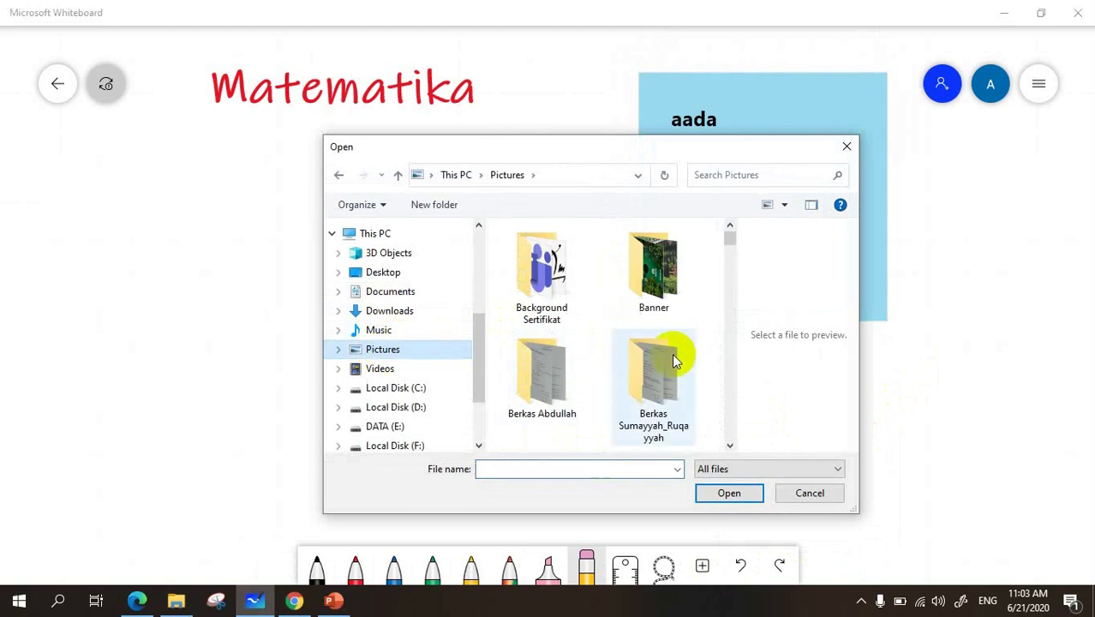
pyautogui.scroll(-3, 672, 351)
pyautogui.scroll(-5, 686, 345)
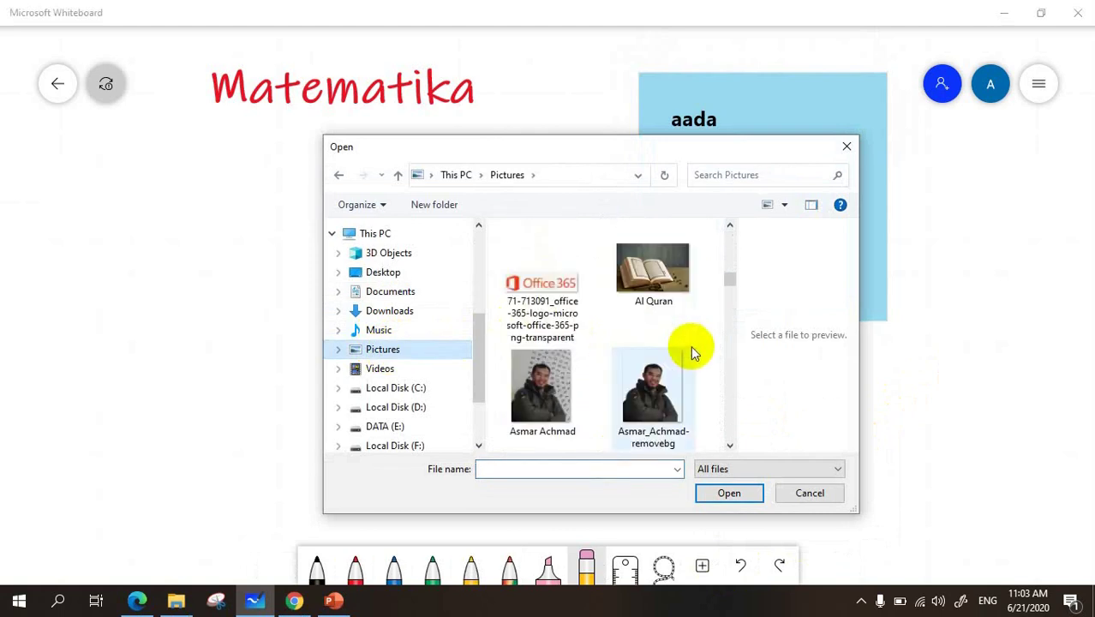
pyautogui.scroll(-2, 689, 347)
pyautogui.click(541, 399)
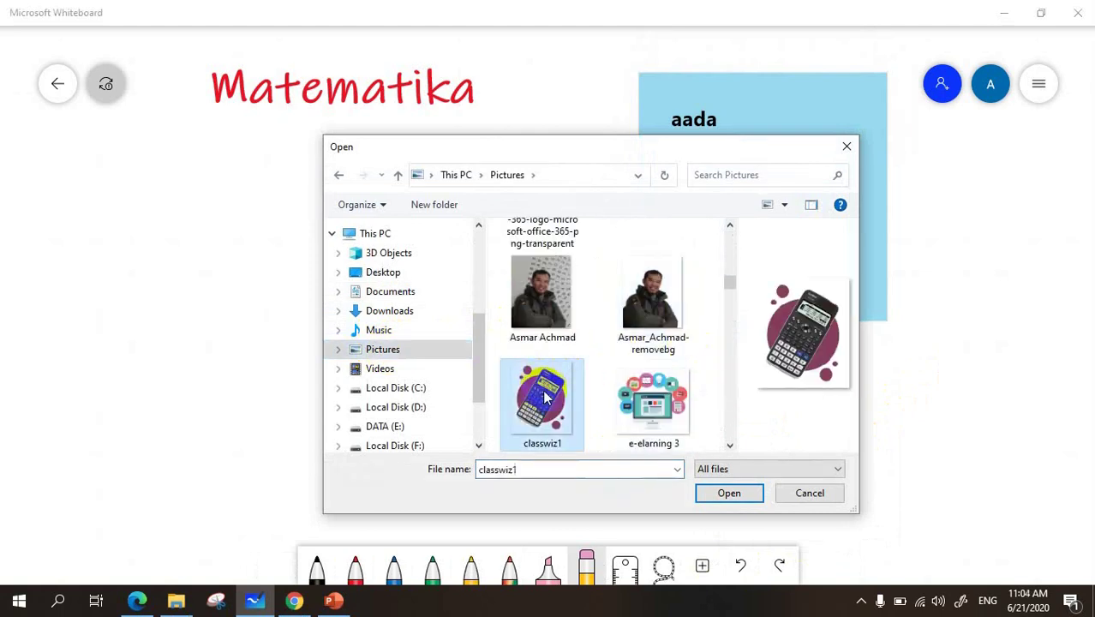
pyautogui.click(728, 492)
# Step: Place the calculator picture below and to the left of the "Matematika" heading, making it slightly smaller
pyautogui.moveTo(724, 377); pyautogui.dragTo(163, 329)
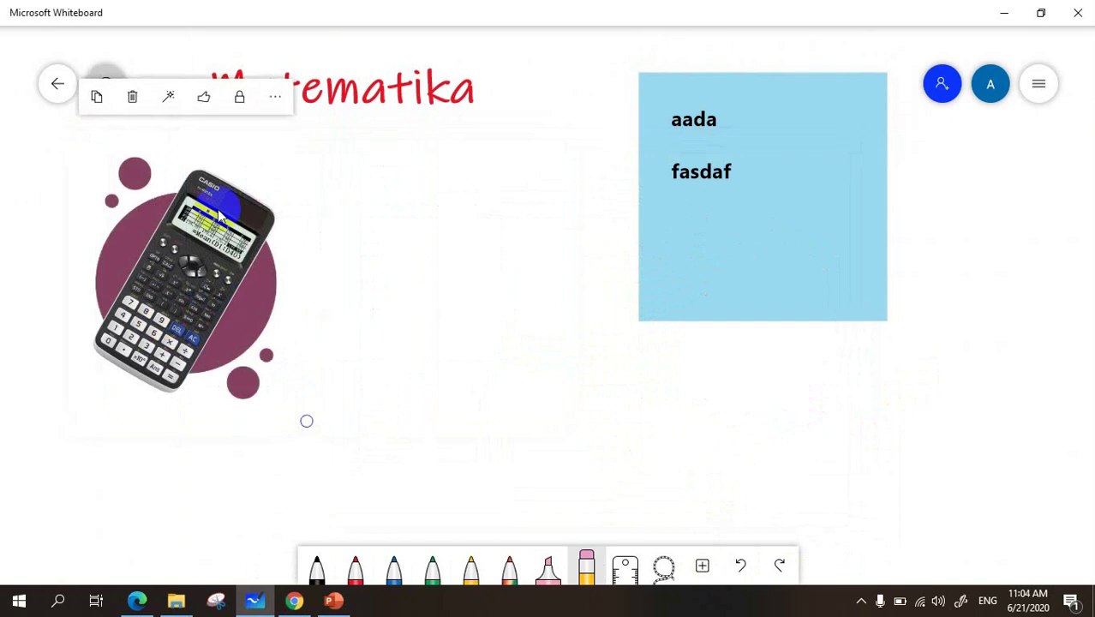
pyautogui.moveTo(304, 418)
pyautogui.mouseDown()
pyautogui.moveTo(223, 314)
pyautogui.moveTo(302, 416)
pyautogui.mouseUp()
pyautogui.moveTo(227, 343); pyautogui.dragTo(221, 356)
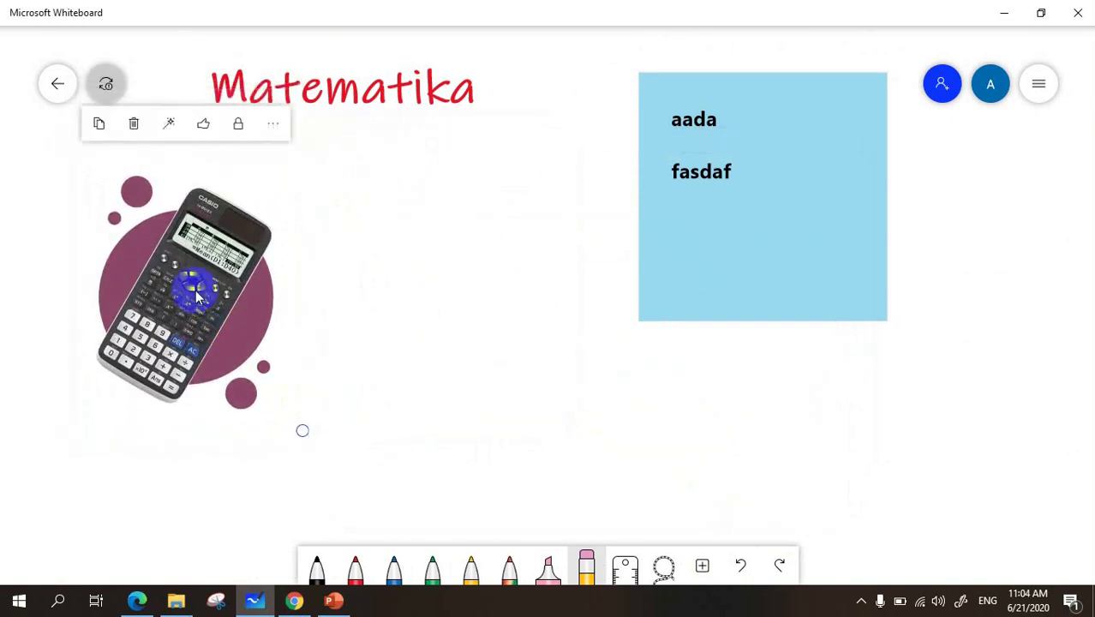
pyautogui.click(170, 219)
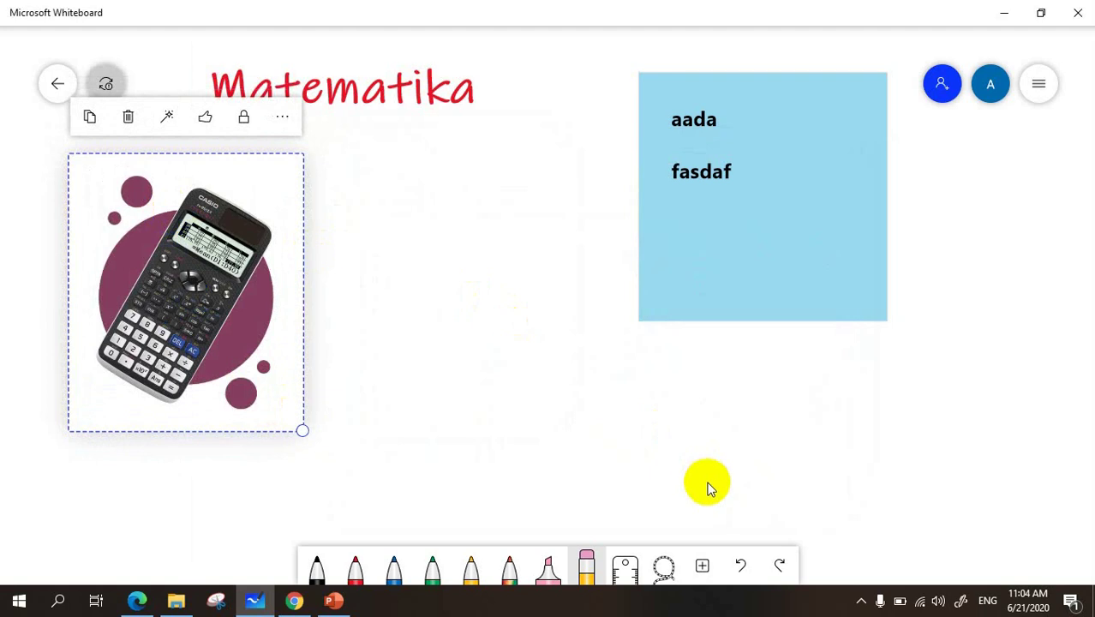
# Step: Delete the light blue sticky note from the board
pyautogui.click(733, 271)
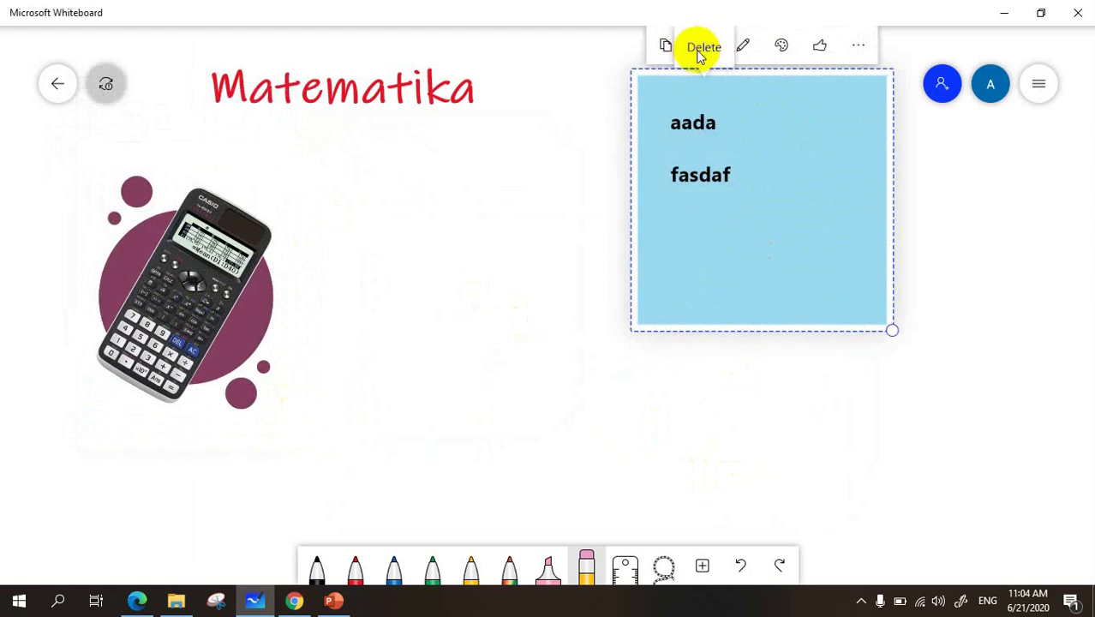
pyautogui.click(768, 248)
pyautogui.click(852, 242)
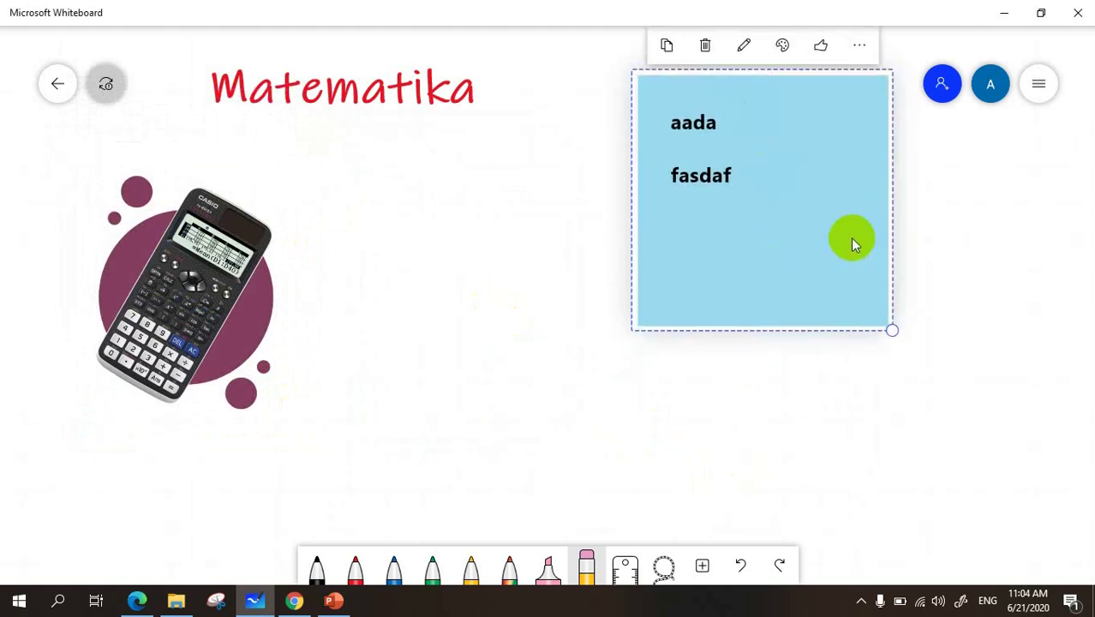
pyautogui.click(706, 46)
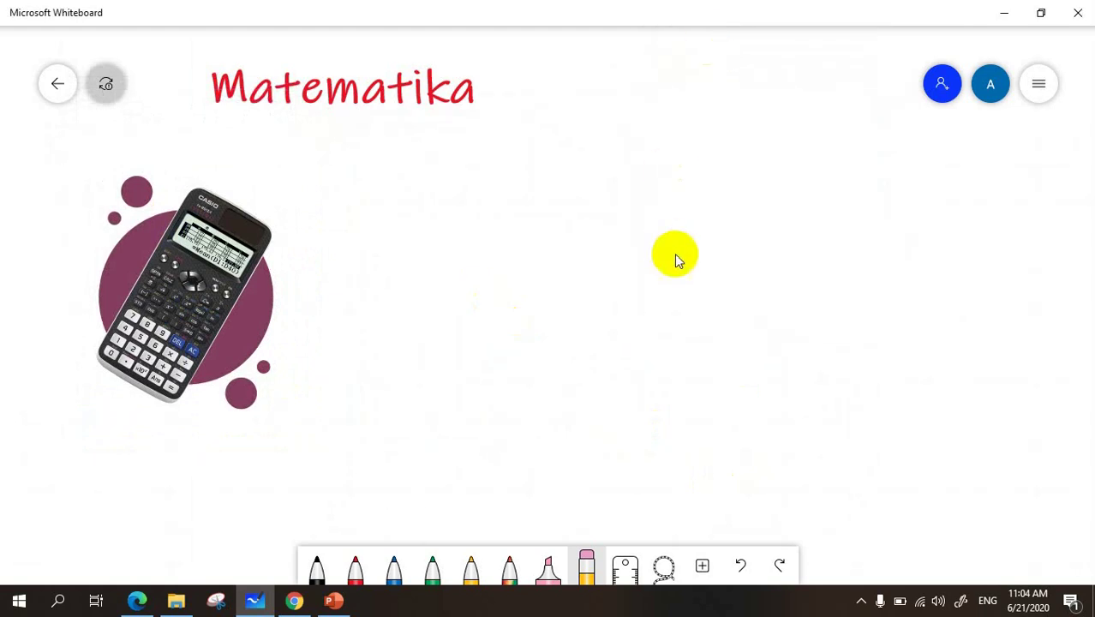
# Step: Load the "TRIGONOMETRI" presentation from the Documents folder as the source for inserting PowerPoint slides
pyautogui.click(701, 565)
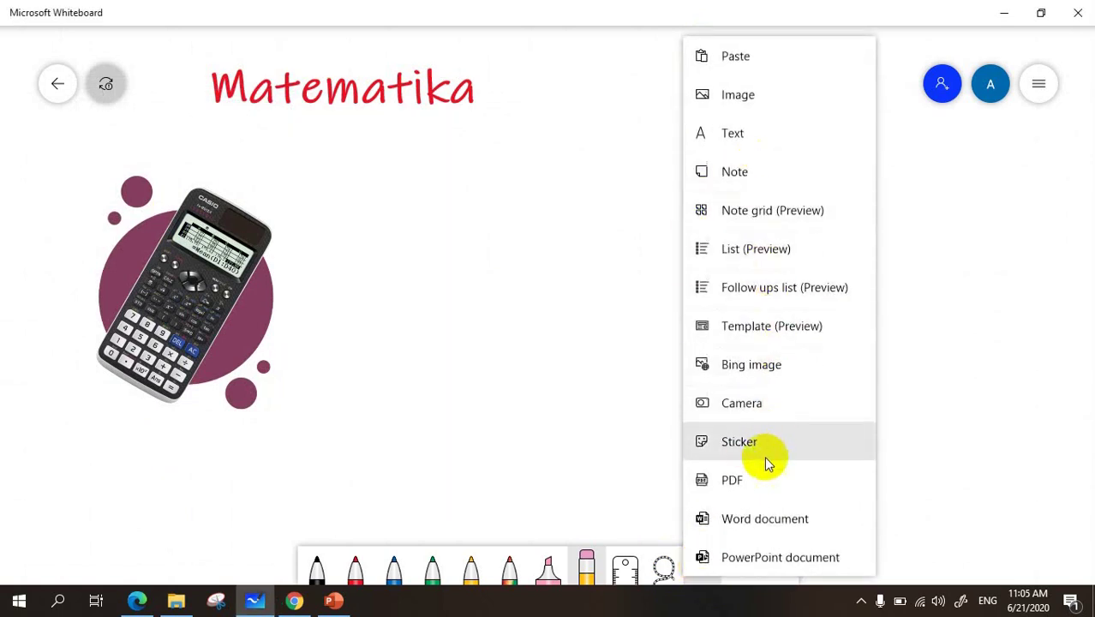
pyautogui.click(768, 559)
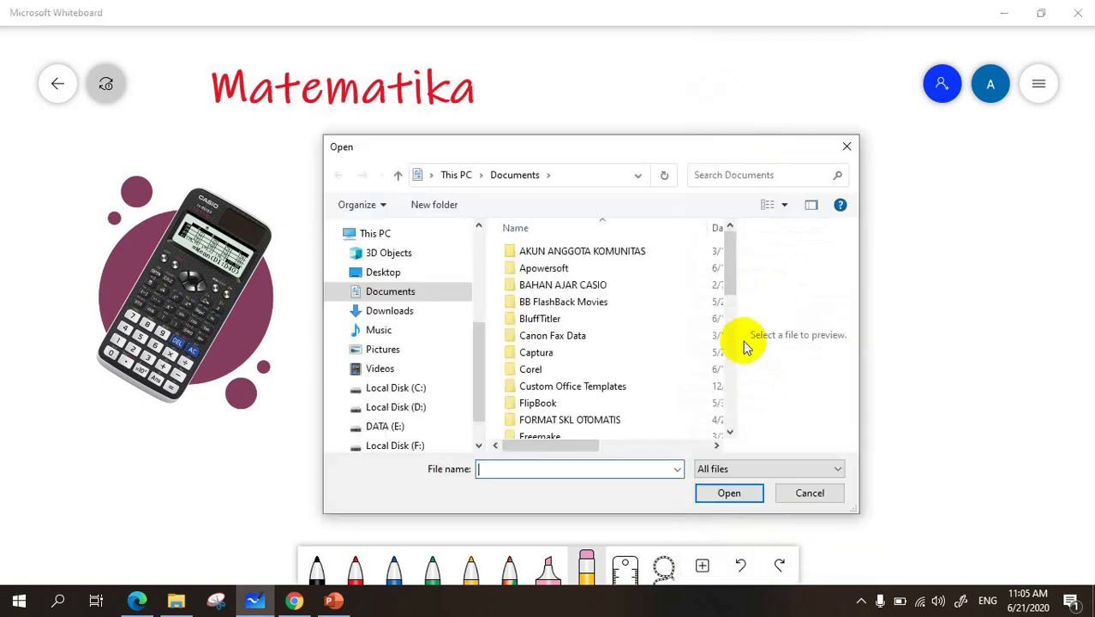
pyautogui.scroll(-8, 587, 349)
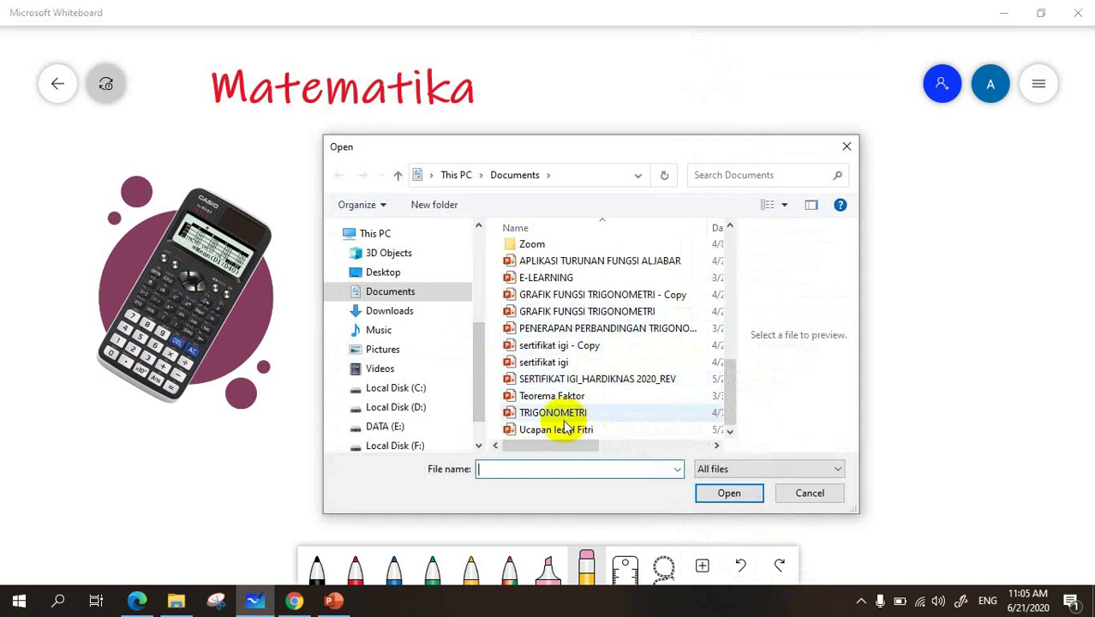
pyautogui.click(555, 414)
pyautogui.click(728, 491)
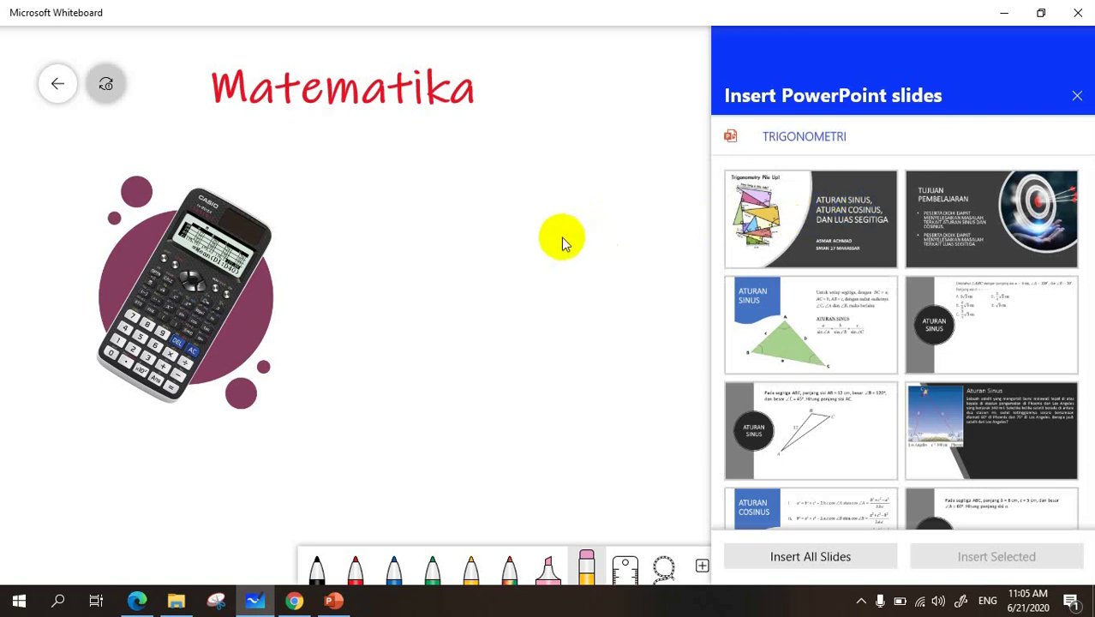
# Step: Insert only the "ATURAN COSINUS" slide with the ship problem, shift it slightly down on the board and deselect it
pyautogui.scroll(-3, 848, 322)
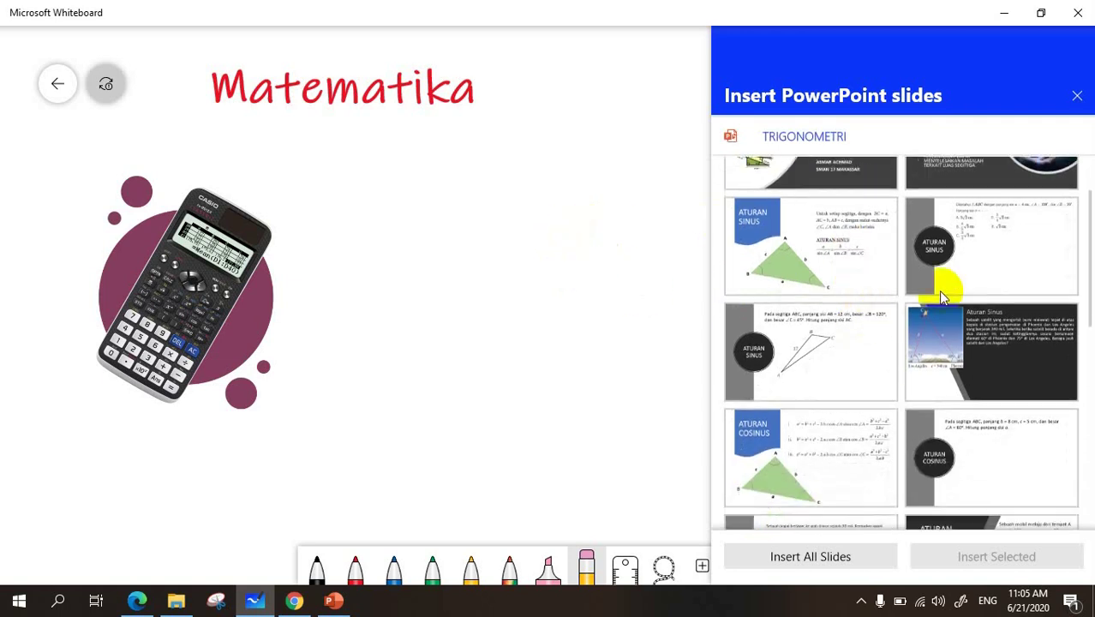
pyautogui.scroll(-5, 843, 310)
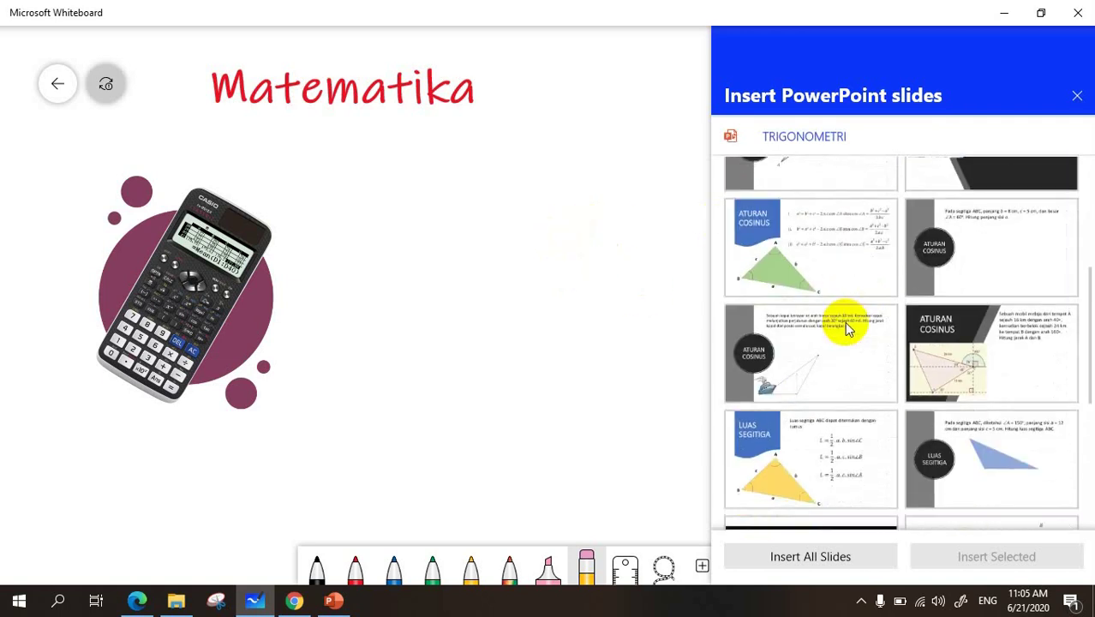
pyautogui.click(831, 287)
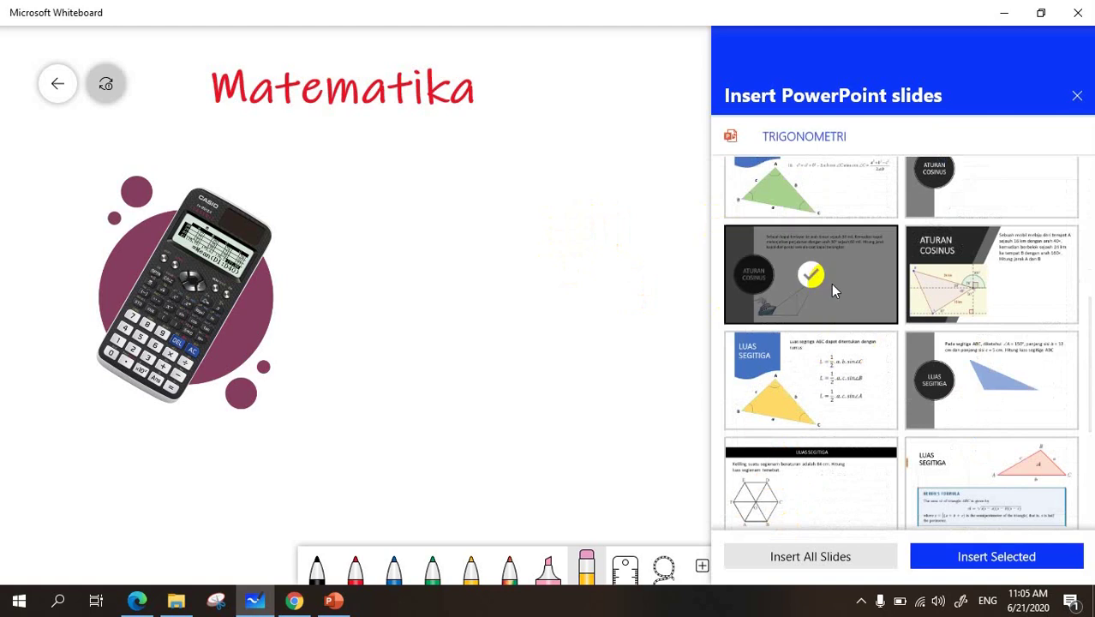
pyautogui.click(967, 557)
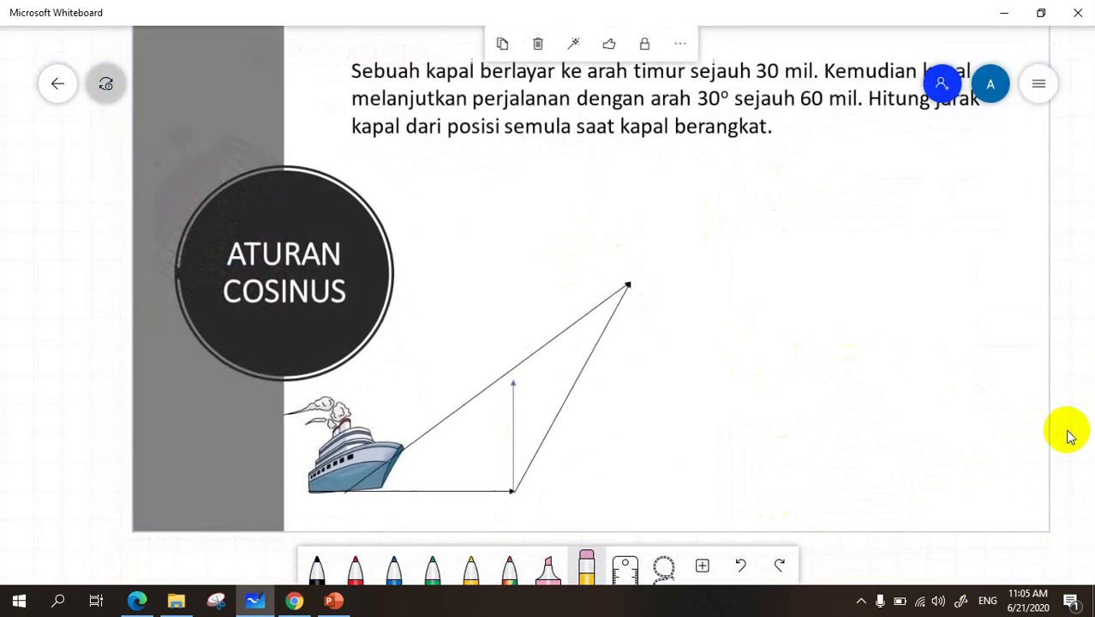
pyautogui.click(250, 351)
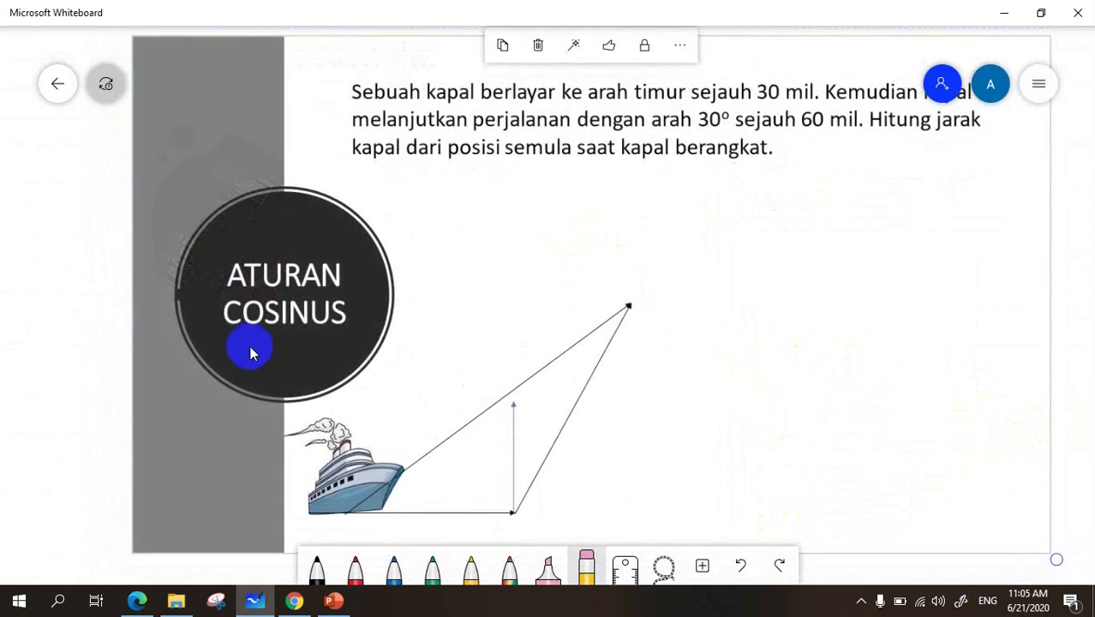
pyautogui.click(64, 396)
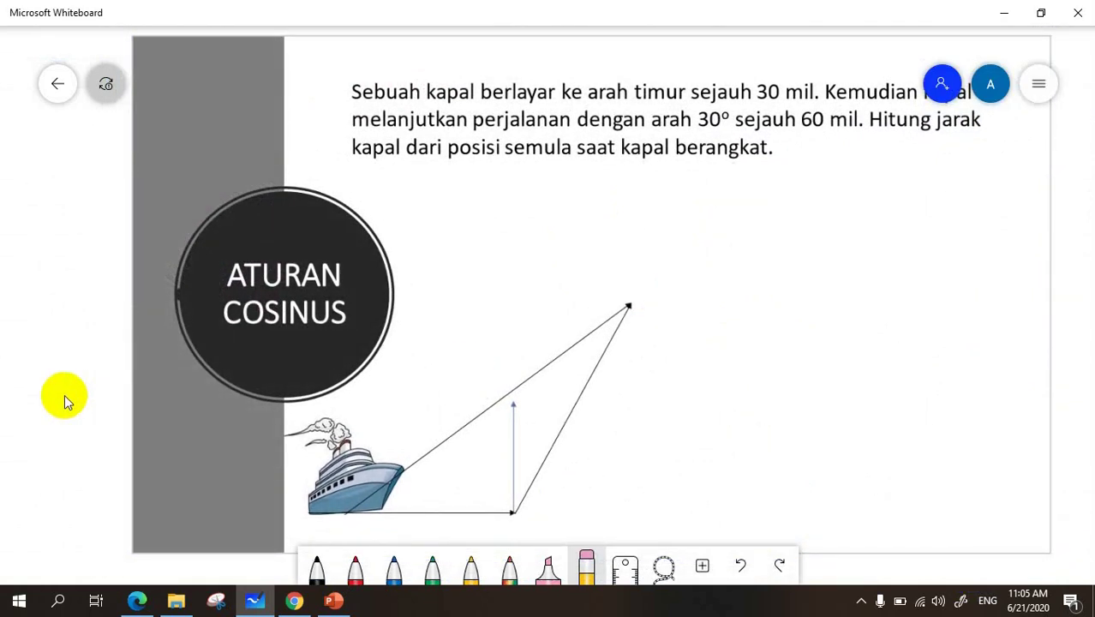
pyautogui.press('Return')
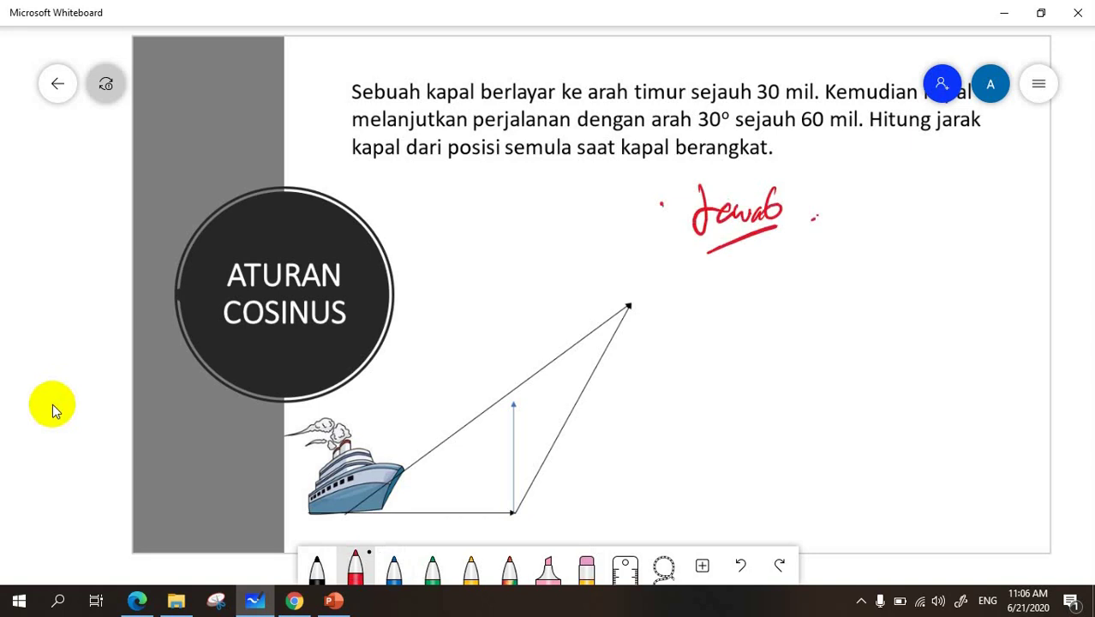
# Step: Insert the Earth sticker from the Planets collection and place it in the empty area just below the slide's corner
pyautogui.scroll(-5, 88, 289)
pyautogui.hscroll(10, 314, 247)
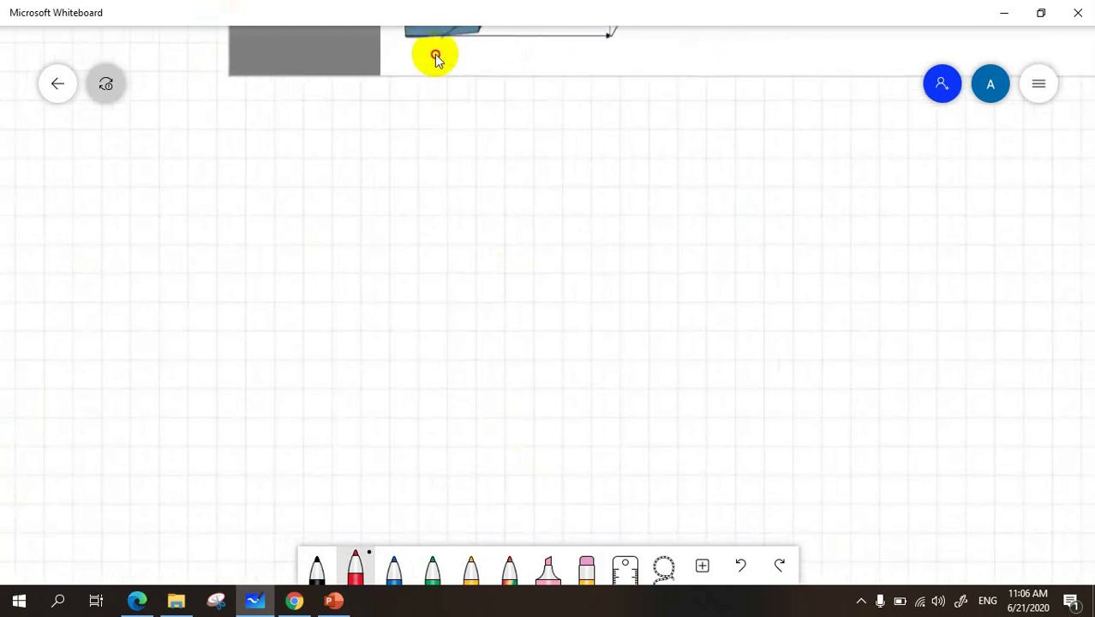
pyautogui.hscroll(7, 897, 399)
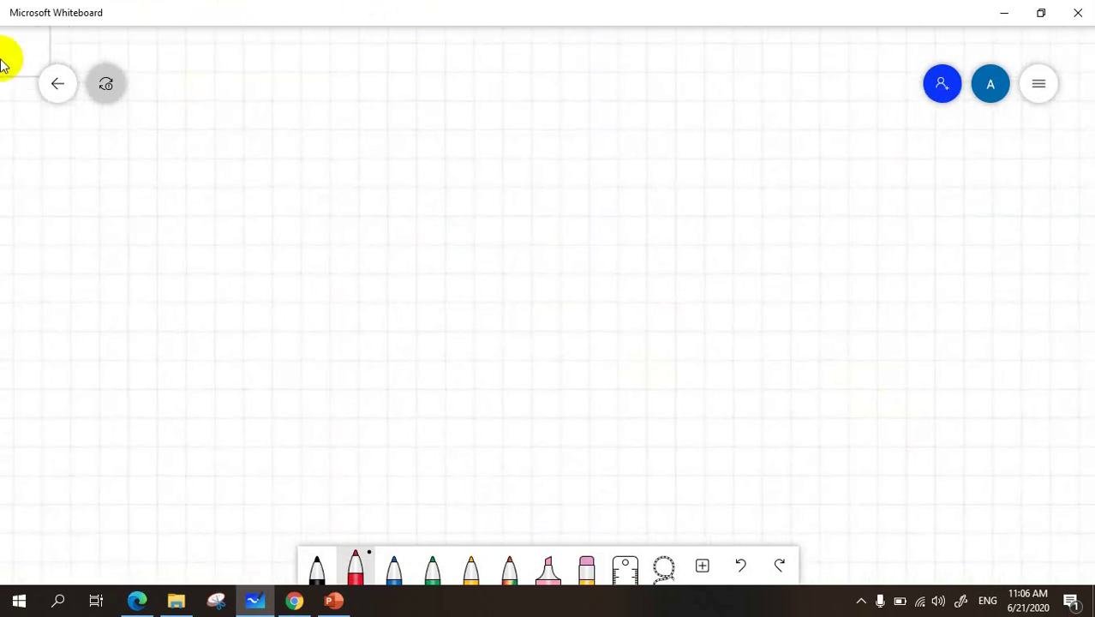
pyautogui.click(703, 566)
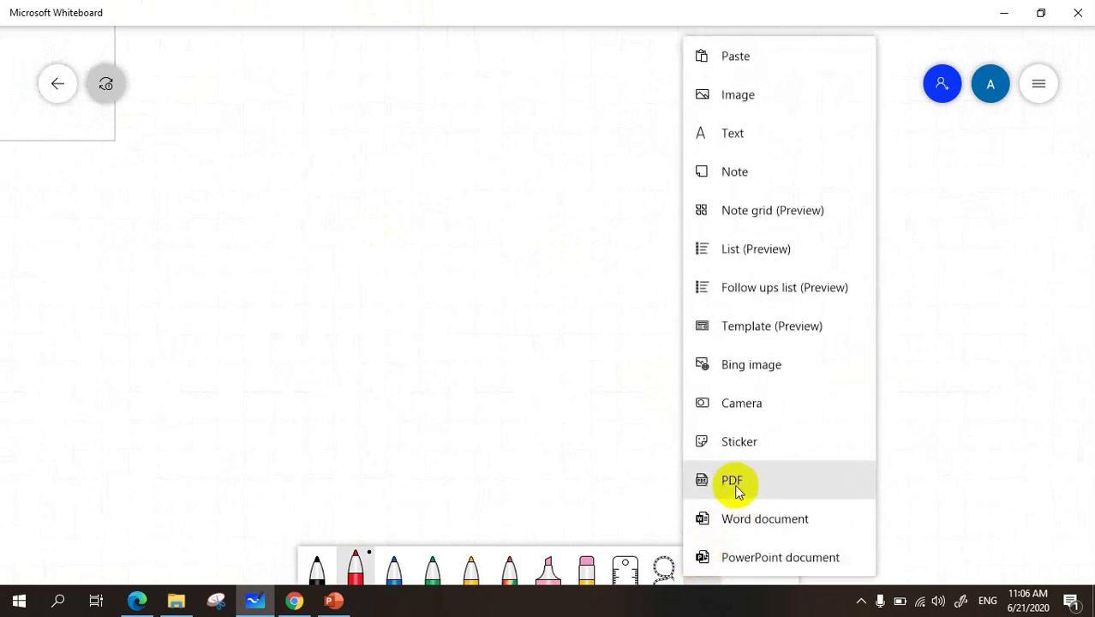
pyautogui.click(734, 447)
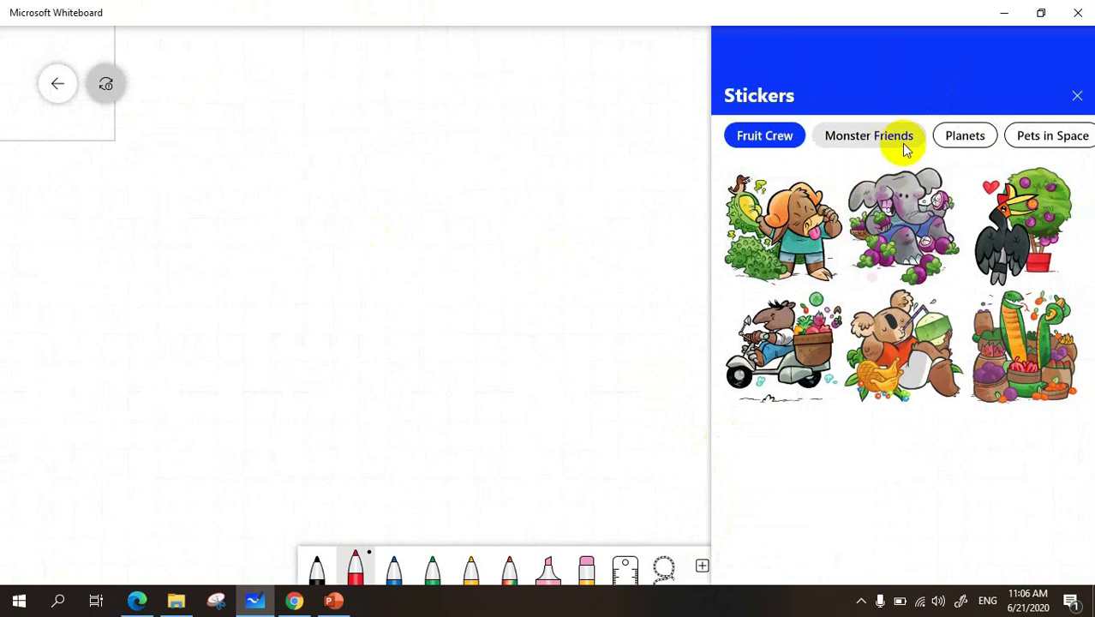
pyautogui.click(958, 139)
pyautogui.moveTo(776, 208); pyautogui.dragTo(267, 246)
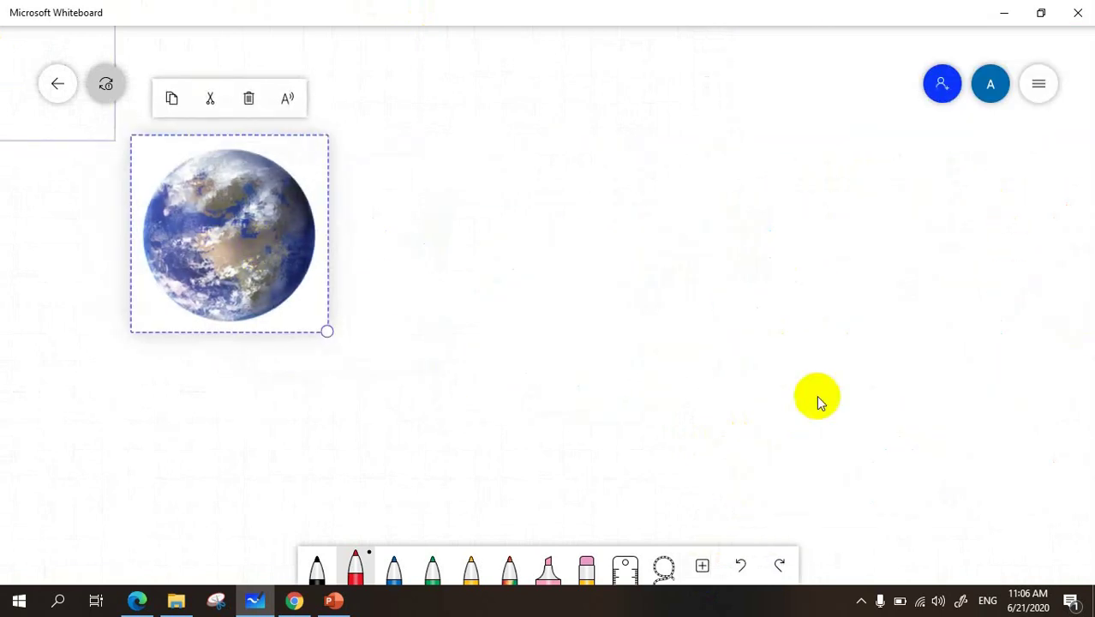
# Step: Insert the Saturn sticker from the Planets collection and align it beside the Earth at the same height
pyautogui.click(701, 565)
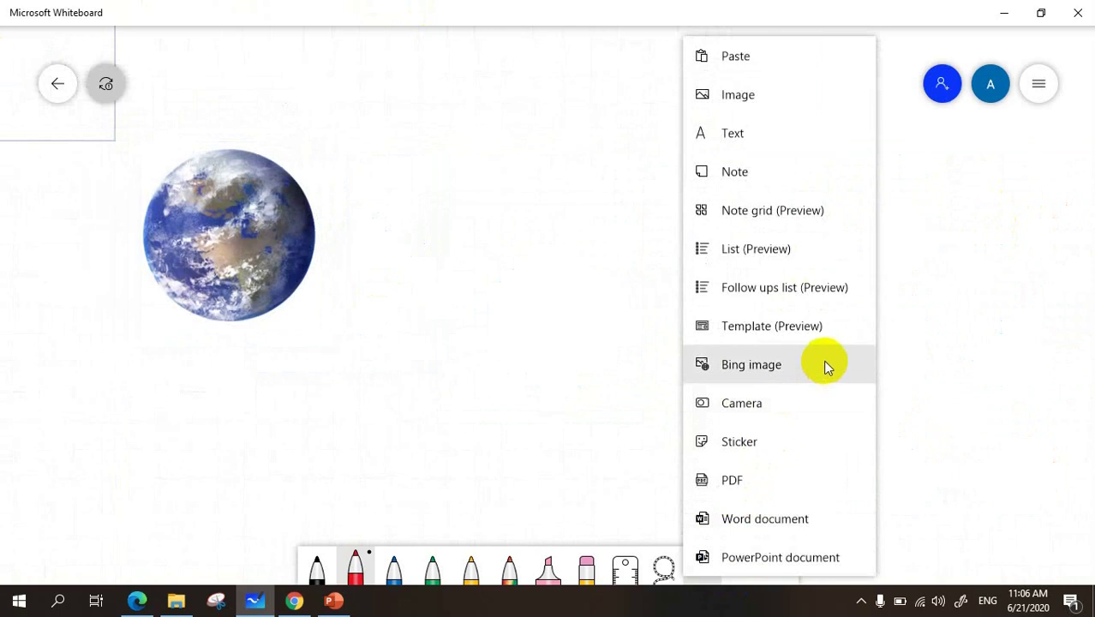
pyautogui.click(744, 448)
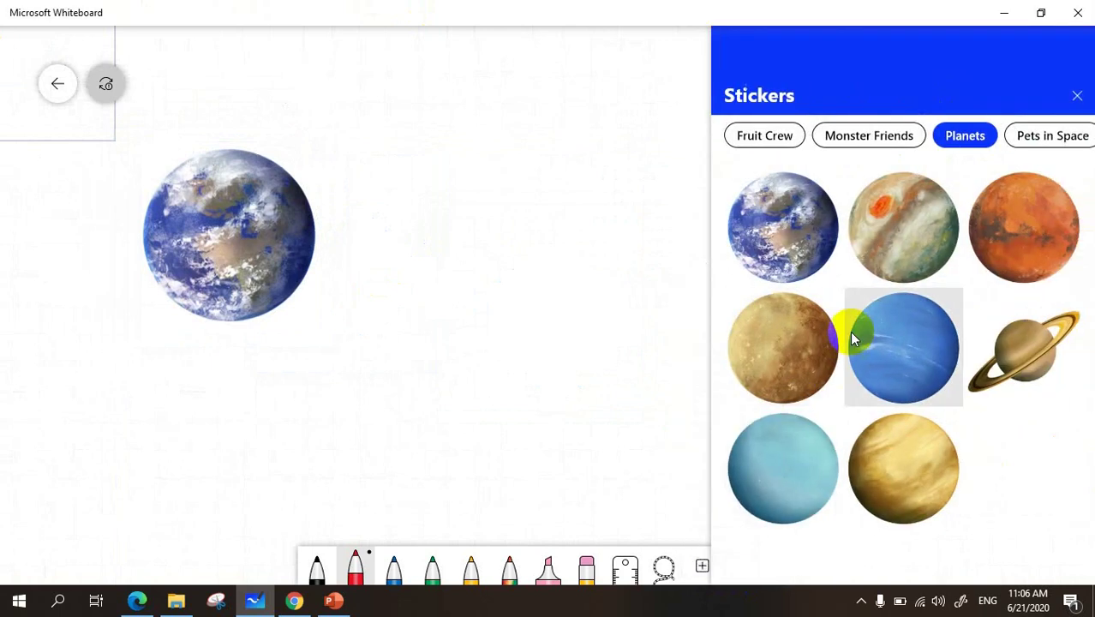
pyautogui.click(1019, 364)
pyautogui.moveTo(529, 298); pyautogui.dragTo(506, 215)
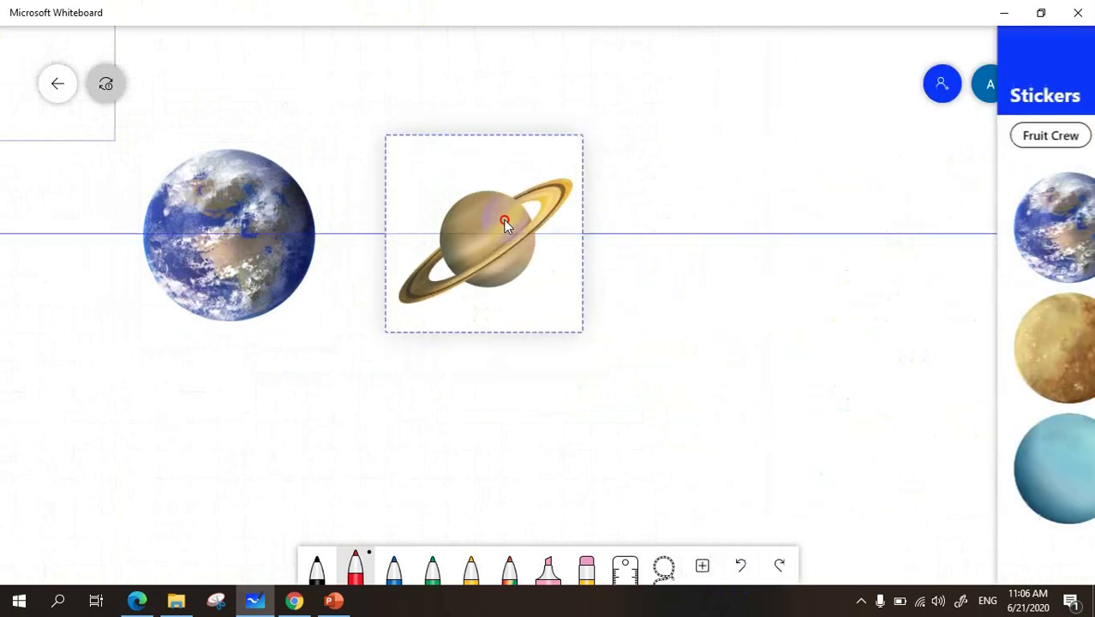
pyautogui.click(479, 402)
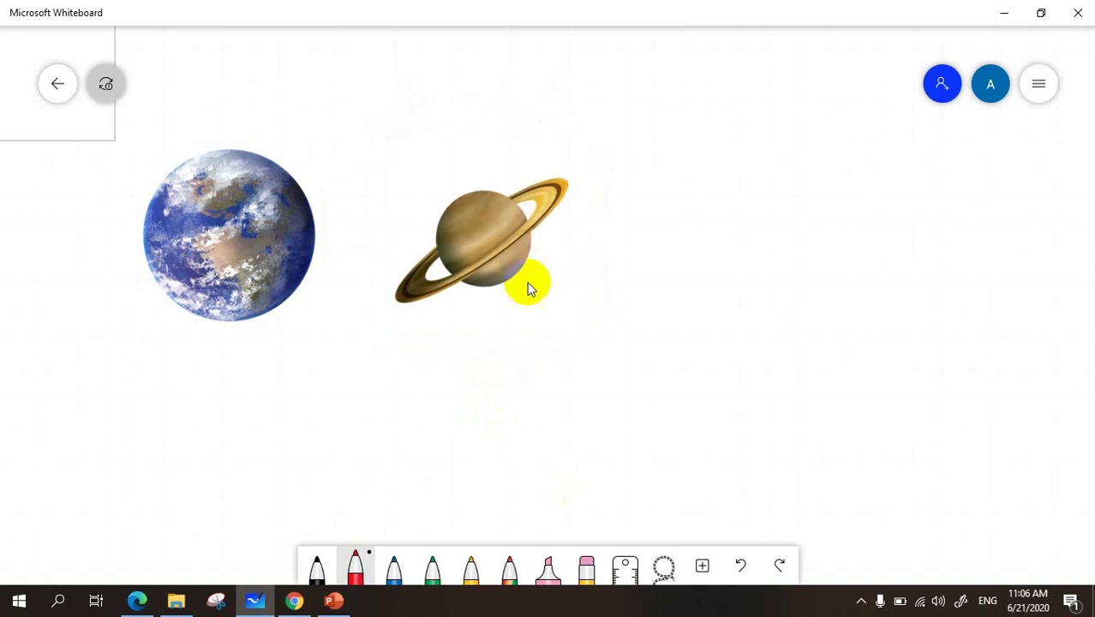
pyautogui.click(477, 265)
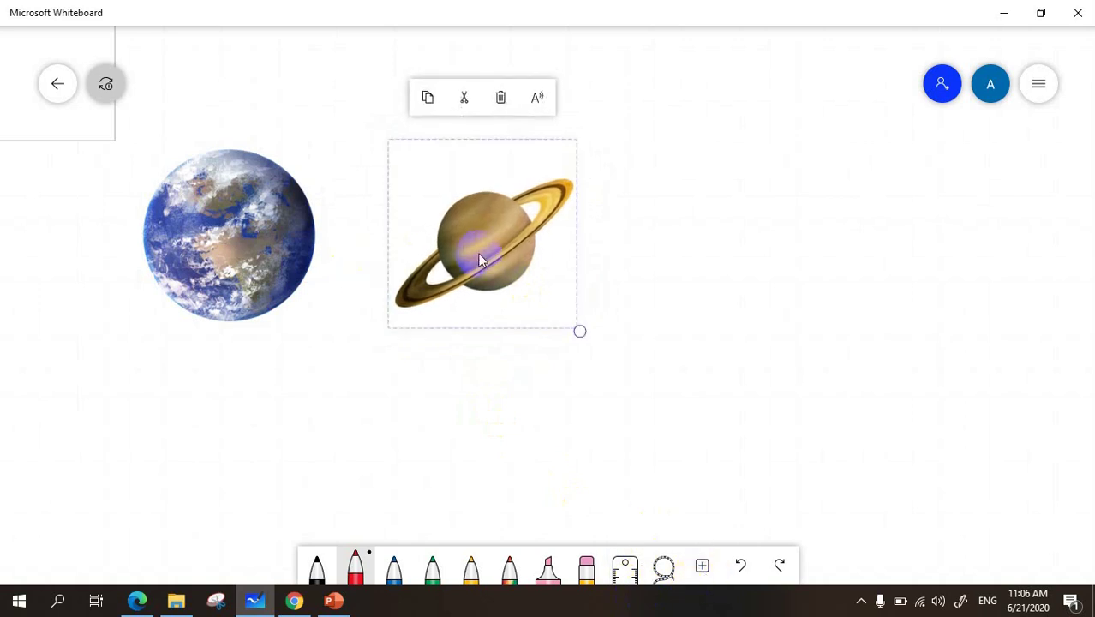
# Step: Add a text label reading "Bumi" directly below the Earth sticker
pyautogui.click(702, 565)
pyautogui.click(698, 133)
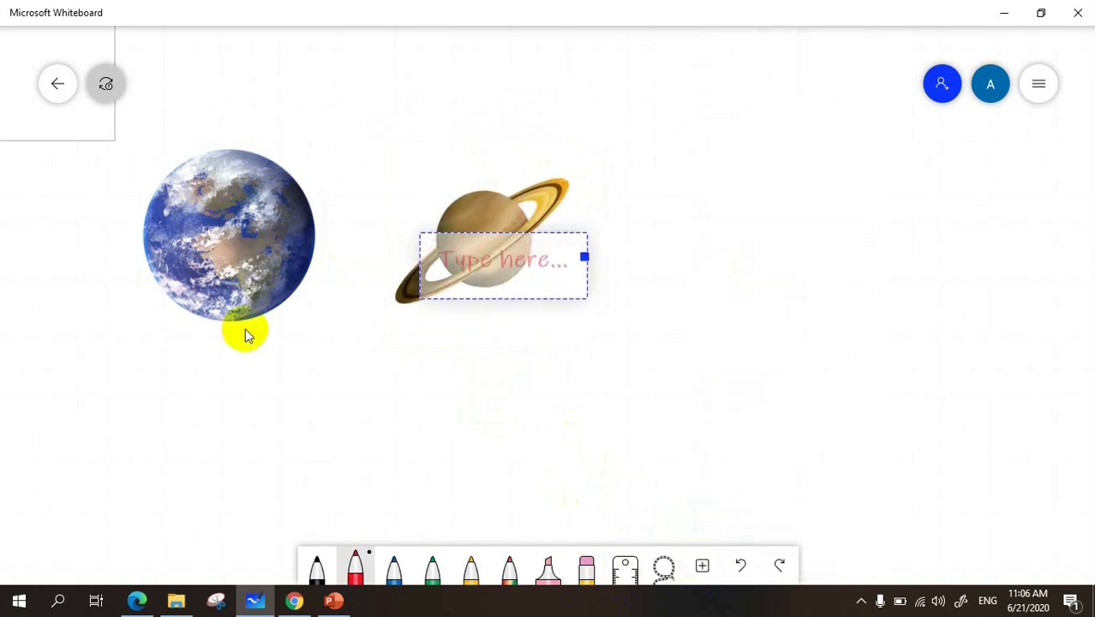
pyautogui.moveTo(505, 275); pyautogui.dragTo(227, 374)
pyautogui.write('Bu')
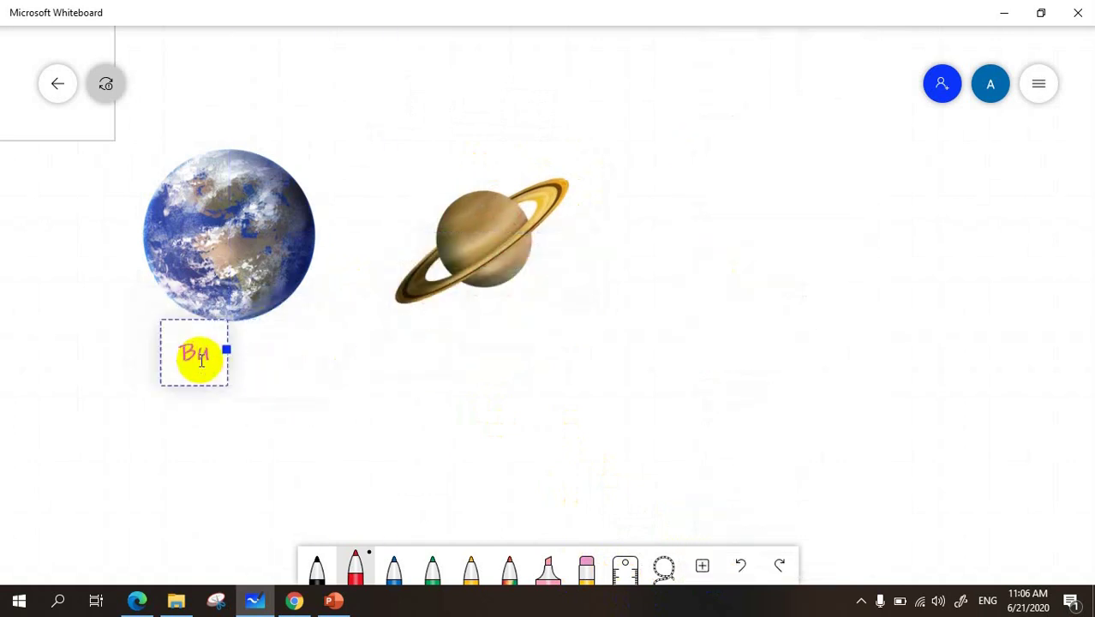
pyautogui.write('mi')
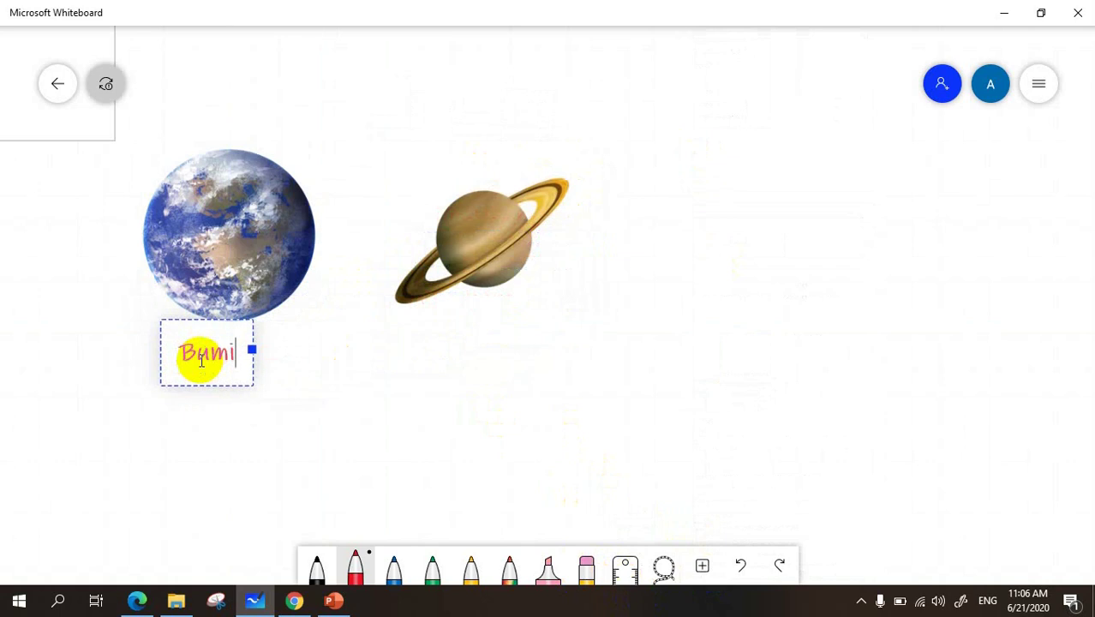
# Step: View the Earth sticker's alternative text and close it again
pyautogui.click(189, 267)
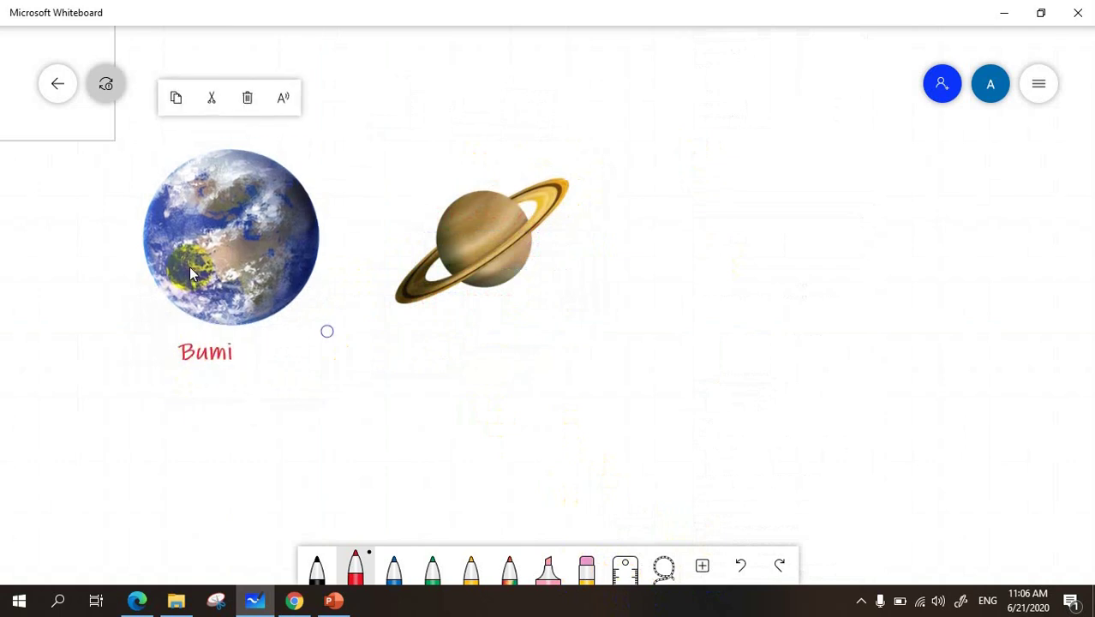
pyautogui.click(283, 101)
pyautogui.click(407, 162)
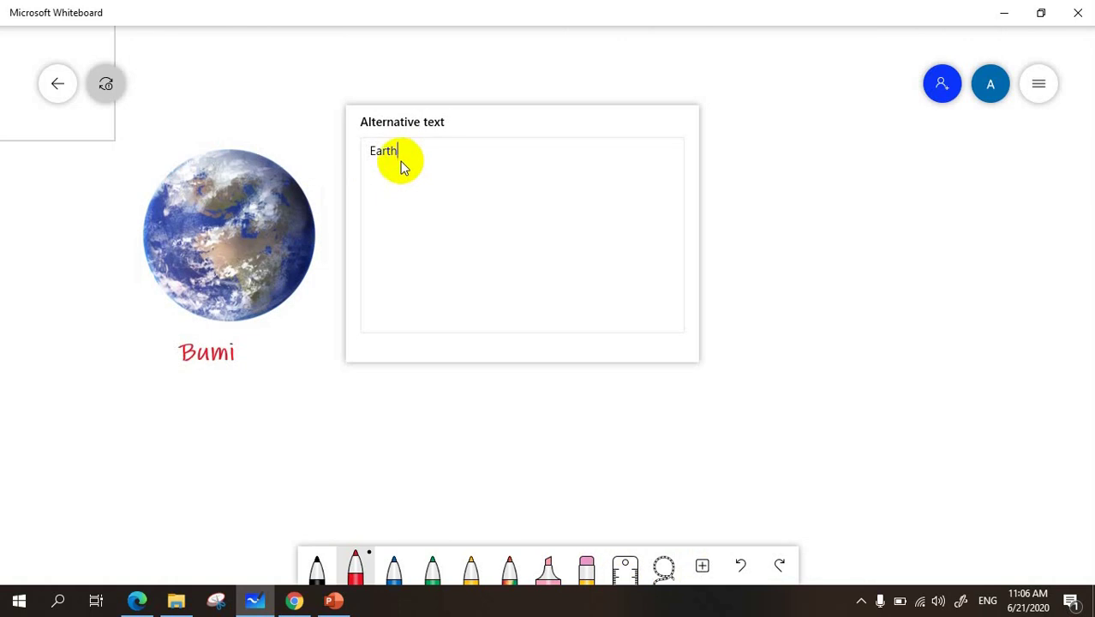
pyautogui.click(354, 410)
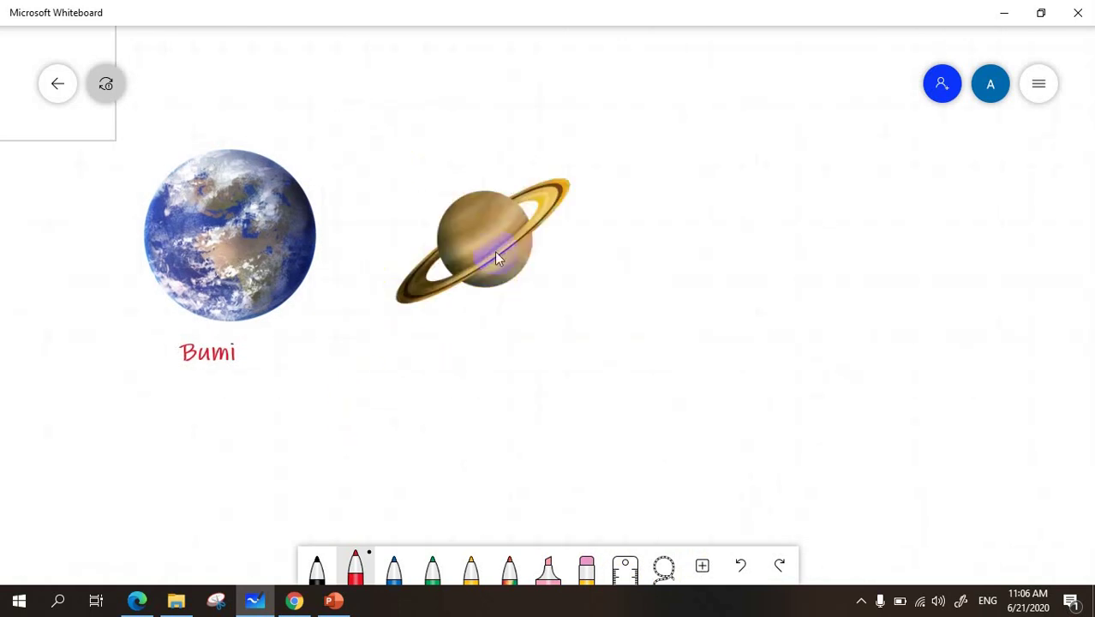
# Step: Insert a list beside the Saturn sticker and enter "Matematika" as its first item
pyautogui.click(698, 565)
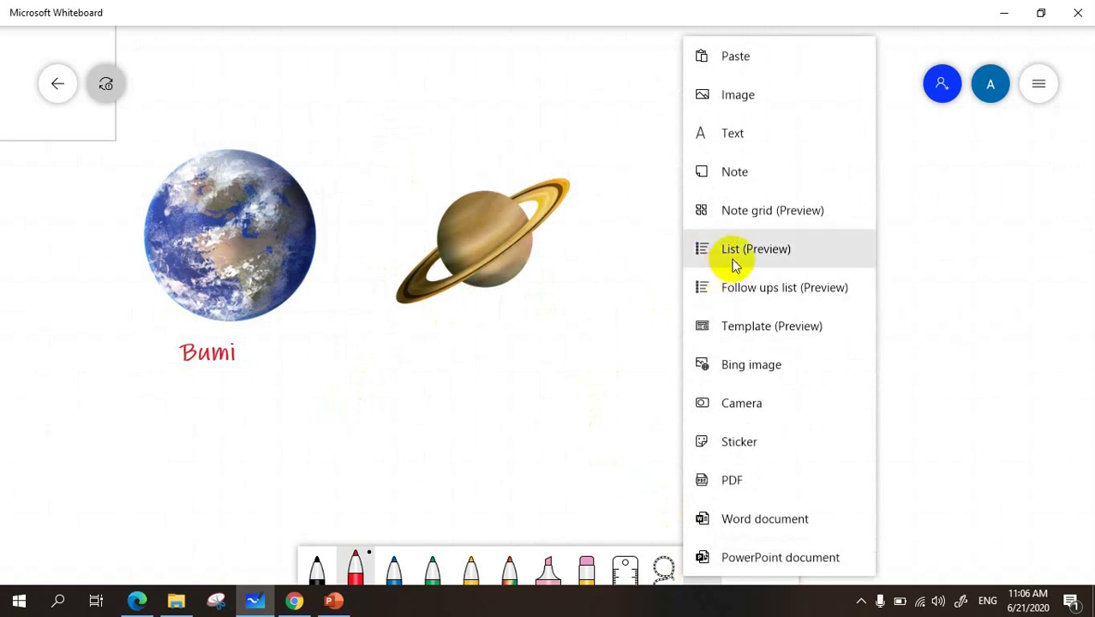
pyautogui.click(704, 254)
pyautogui.moveTo(735, 310); pyautogui.dragTo(757, 210)
pyautogui.click(686, 285)
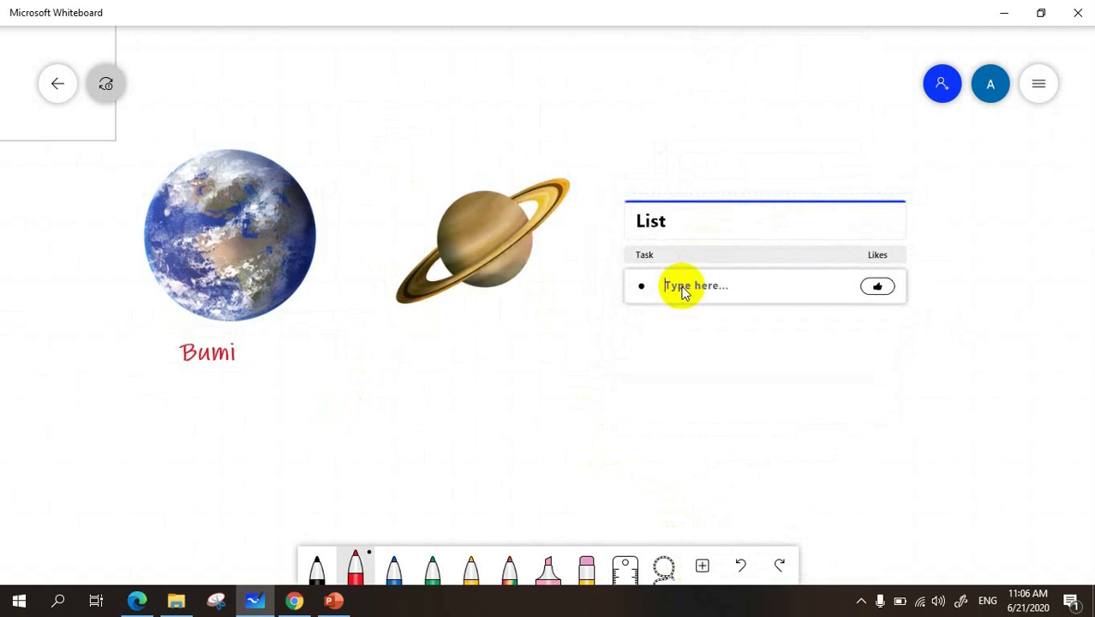
pyautogui.write('Matematika')
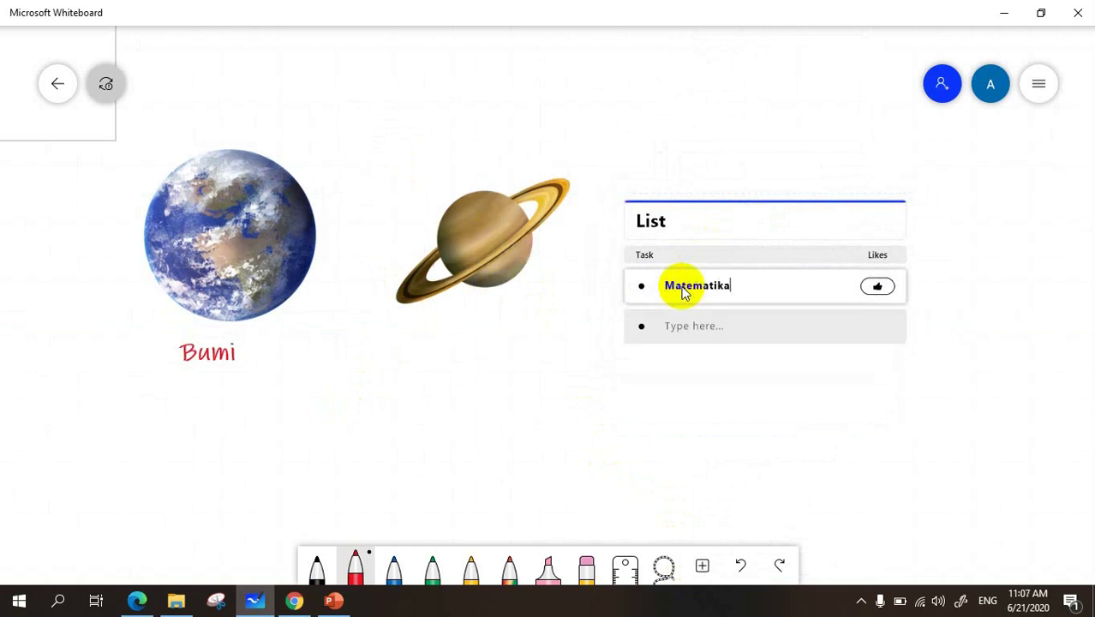
# Step: Add "Fisika" and "Biologi" as the second and third items of the list
pyautogui.click(693, 328)
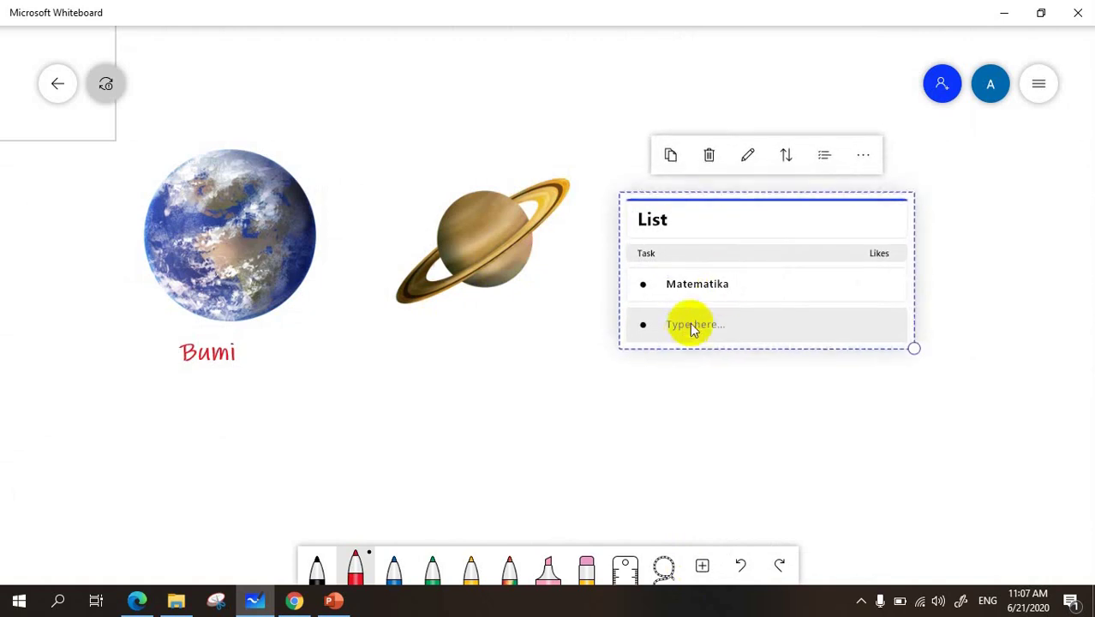
pyautogui.click(690, 327)
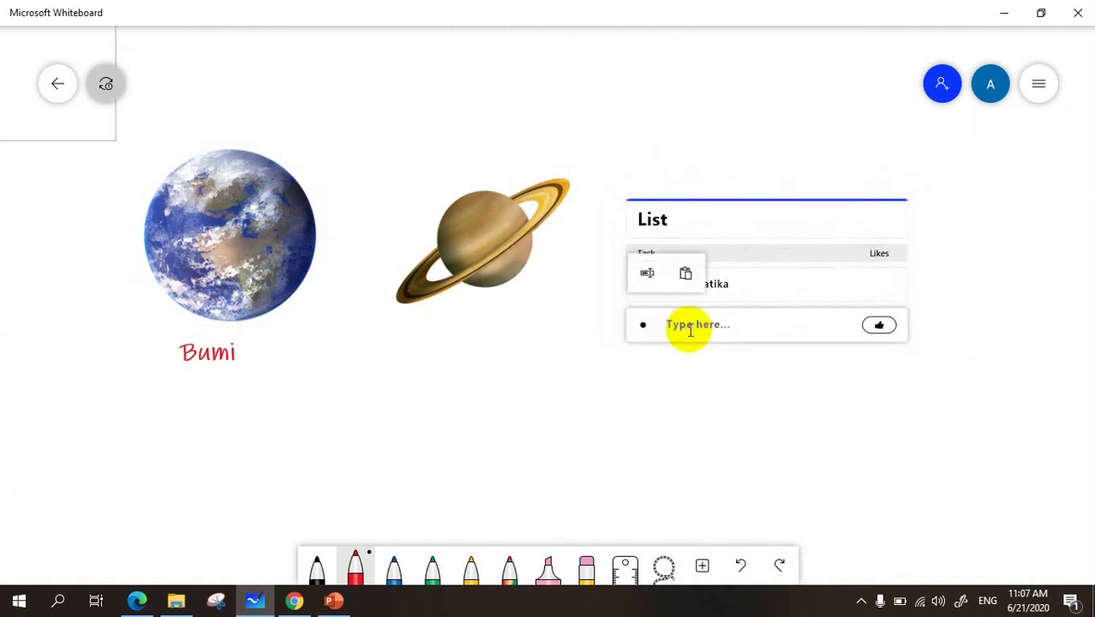
pyautogui.write('Fisika')
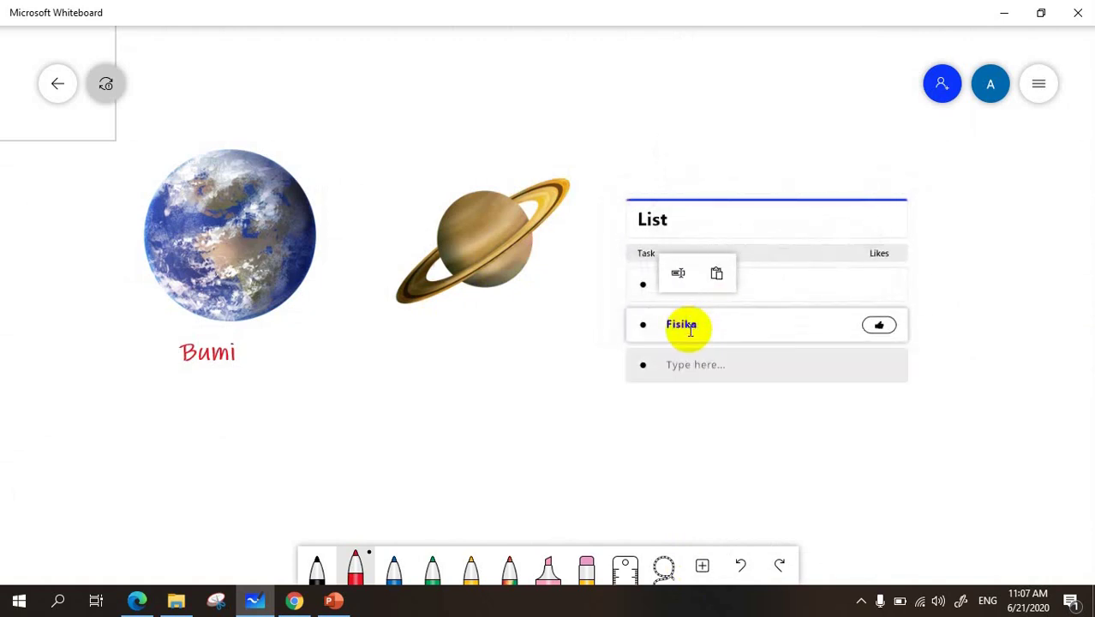
pyautogui.press('Return')
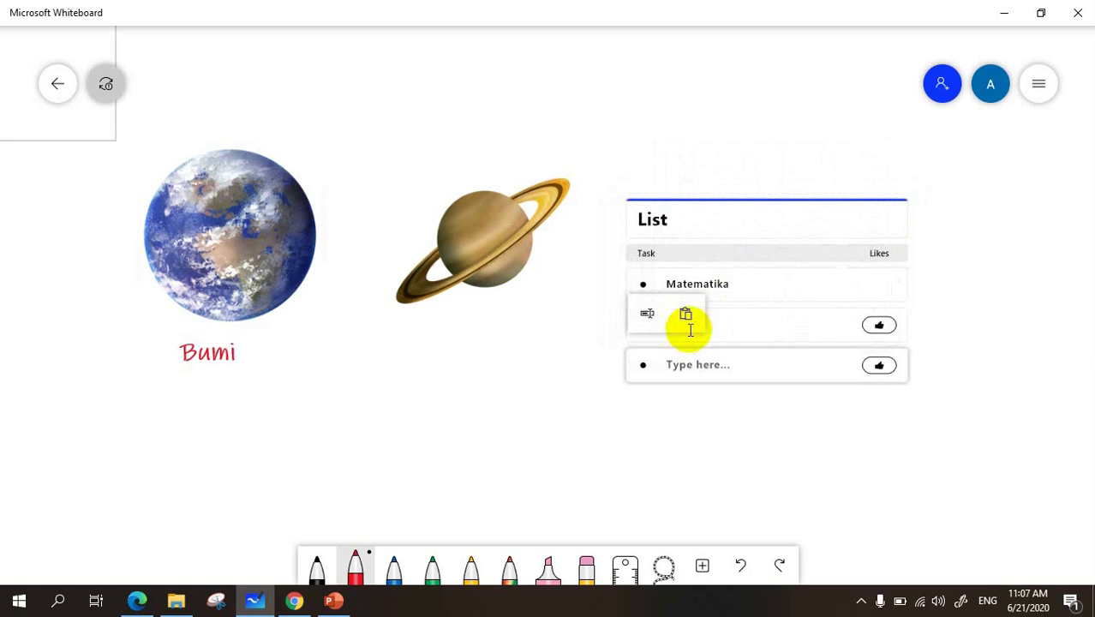
pyautogui.write('Biologi')
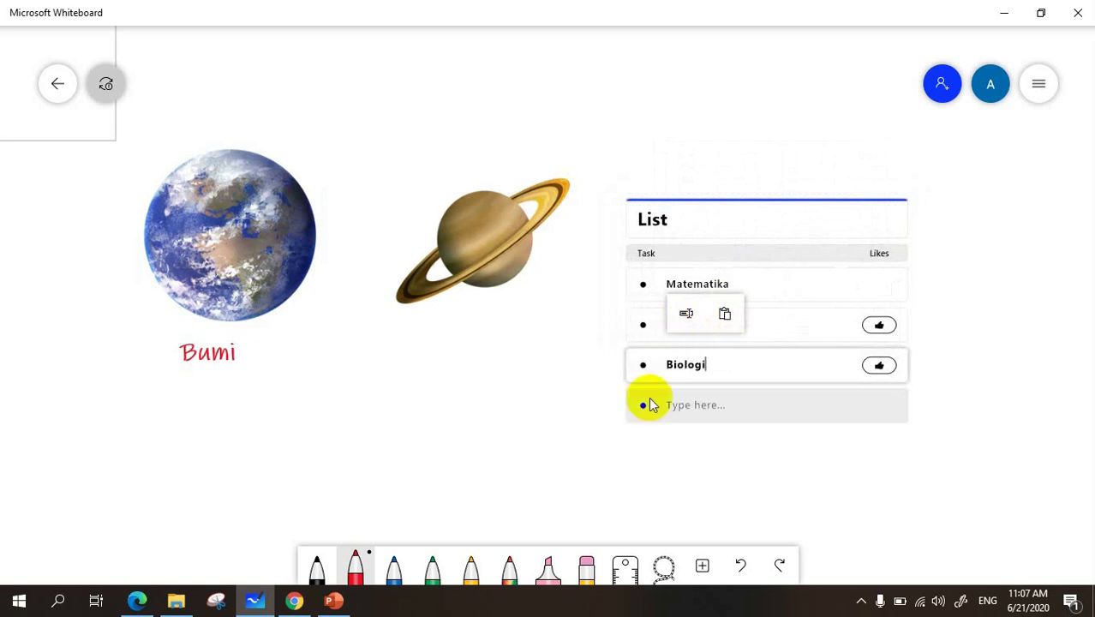
pyautogui.click(529, 424)
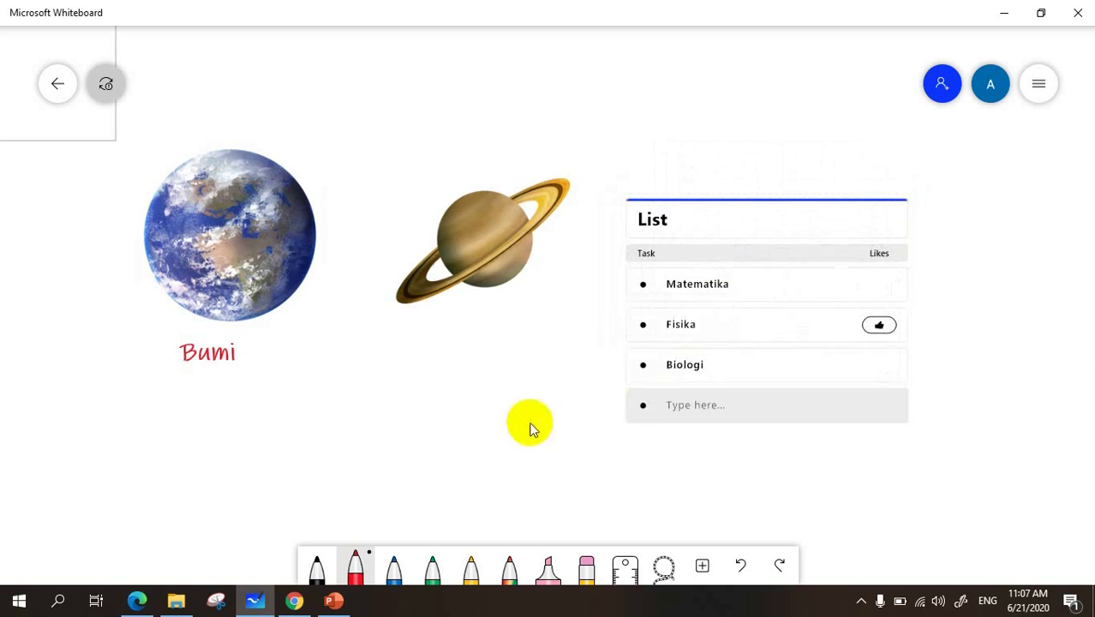
# Step: Move the list below the two planets and shift Saturn up so its ring overlaps the Earth's upper edge
pyautogui.moveTo(772, 228); pyautogui.dragTo(421, 340)
pyautogui.click(442, 169)
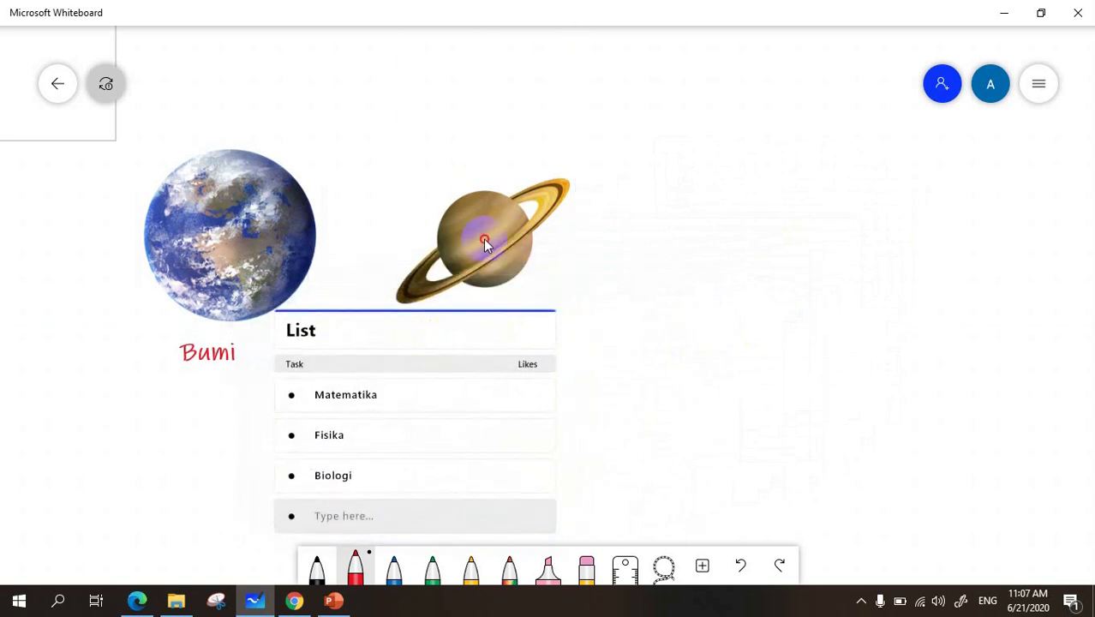
pyautogui.moveTo(483, 238); pyautogui.dragTo(408, 157)
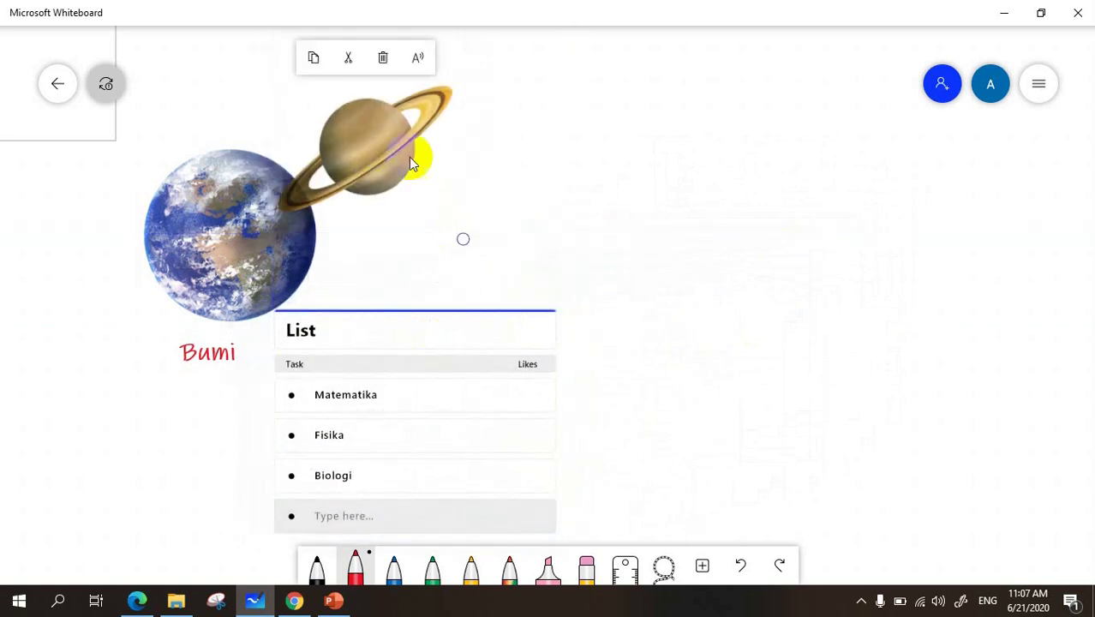
pyautogui.click(702, 567)
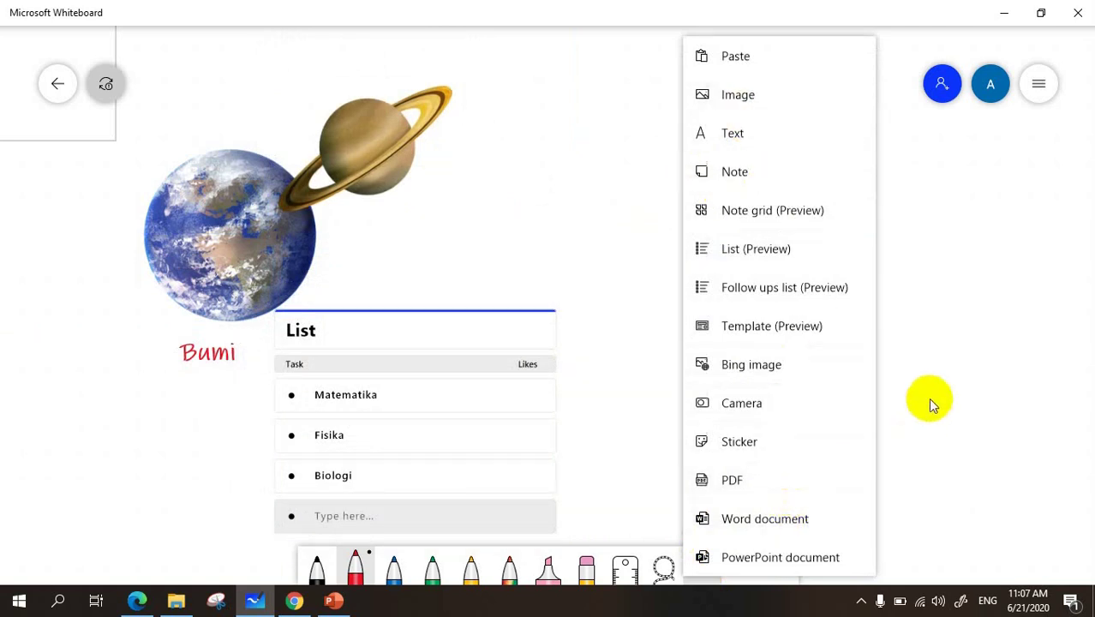
pyautogui.moveTo(923, 402); pyautogui.dragTo(730, 320)
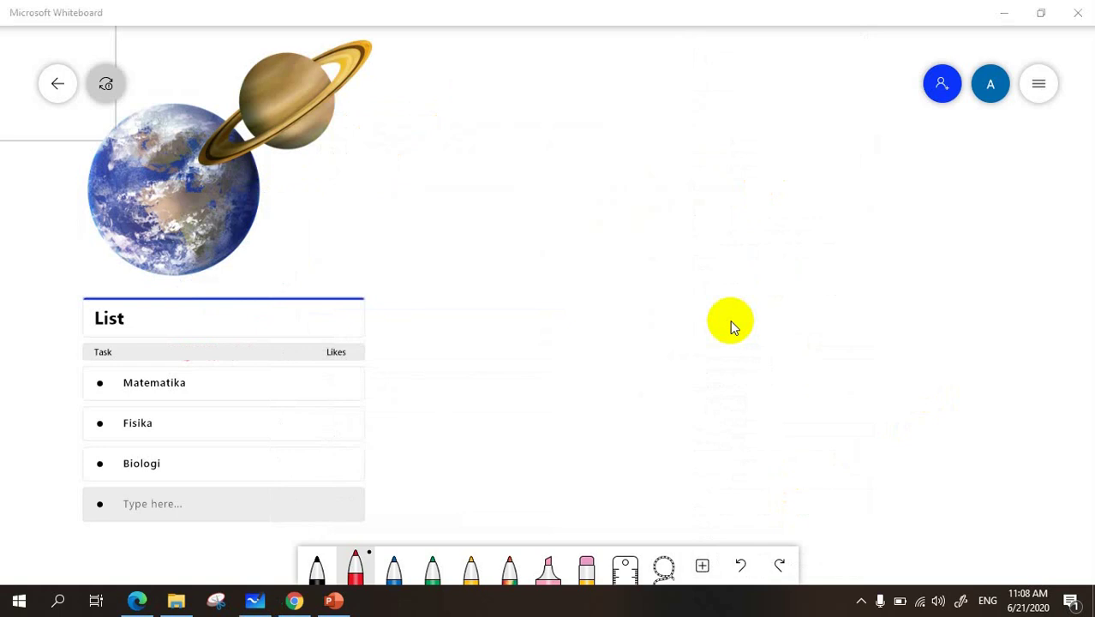
pyautogui.moveTo(730, 319); pyautogui.dragTo(642, 335)
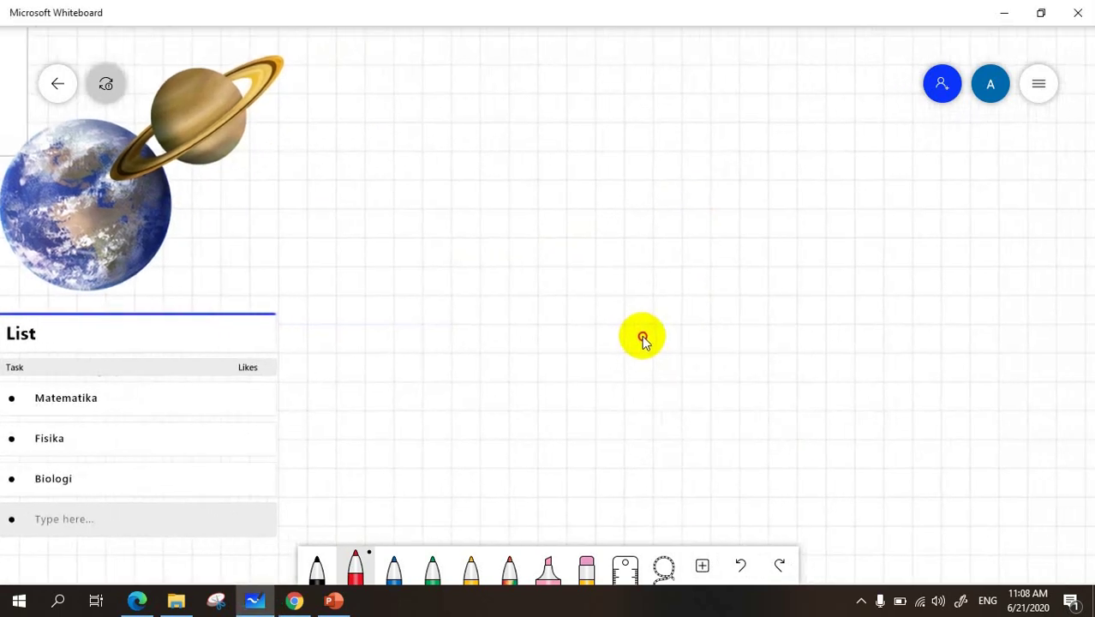
# Step: Switch to Microsoft Edge and bring question 4 of 2012-un-sma-mipa-d49.pdf into view
pyautogui.click(137, 601)
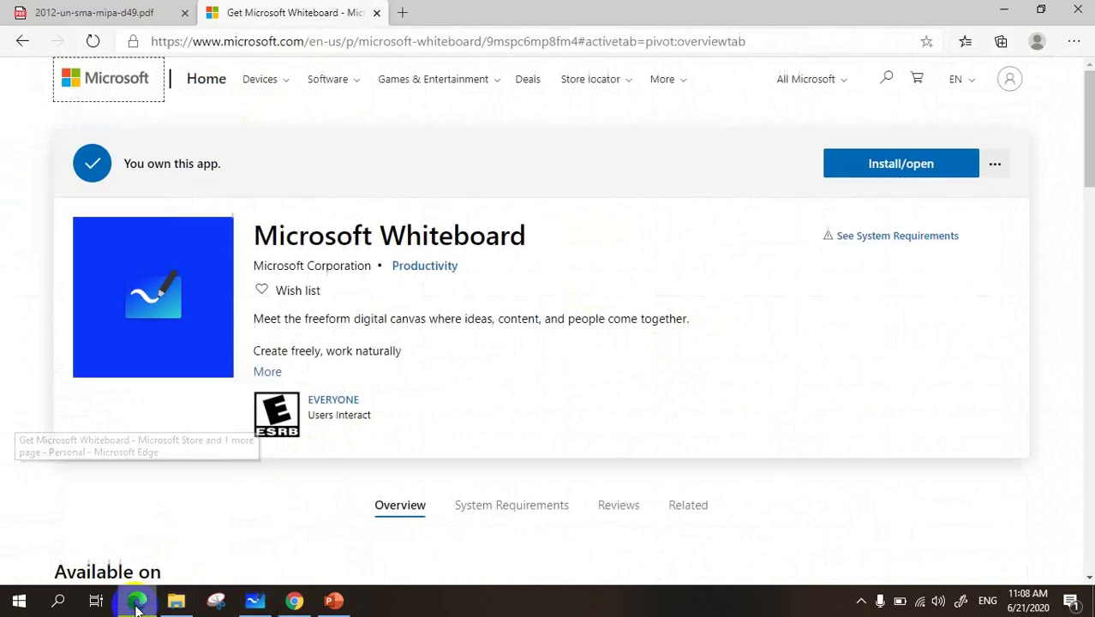
pyautogui.click(111, 13)
pyautogui.scroll(-1, 313, 227)
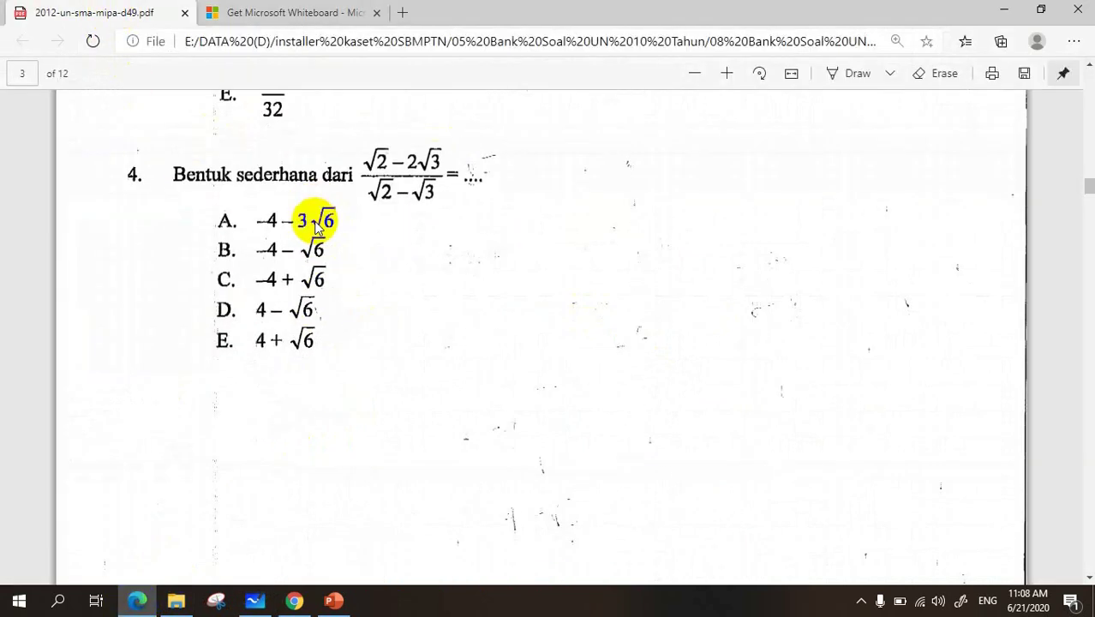
pyautogui.scroll(1, 278, 261)
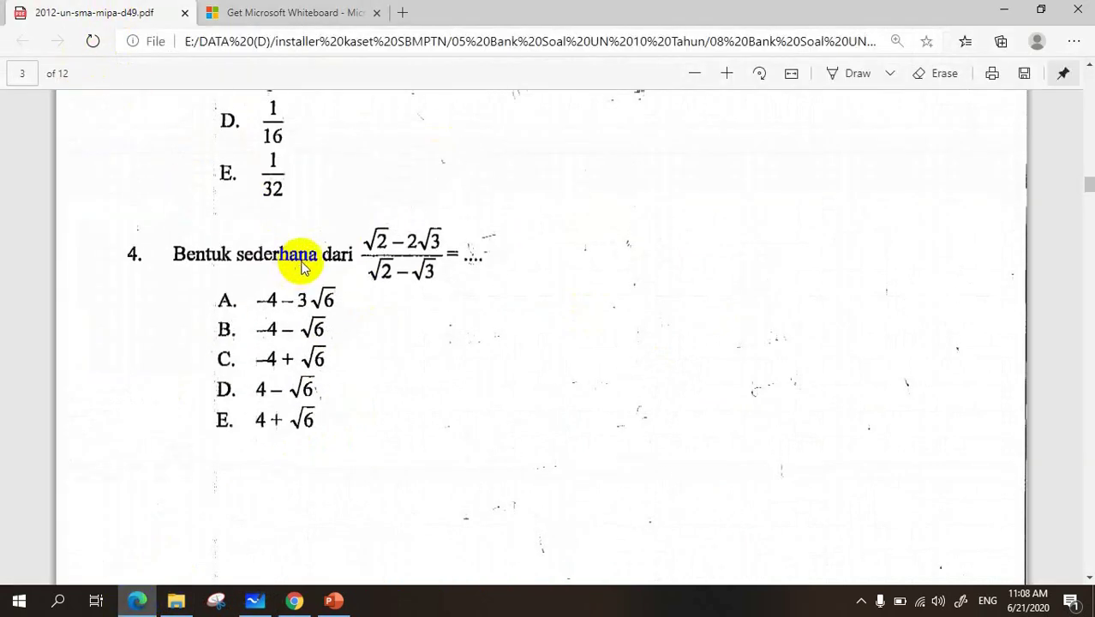
pyautogui.scroll(-1, 286, 304)
# Step: Capture question 4's text and its answer options A to E with Snipping Tool and copy the snip
pyautogui.click(215, 600)
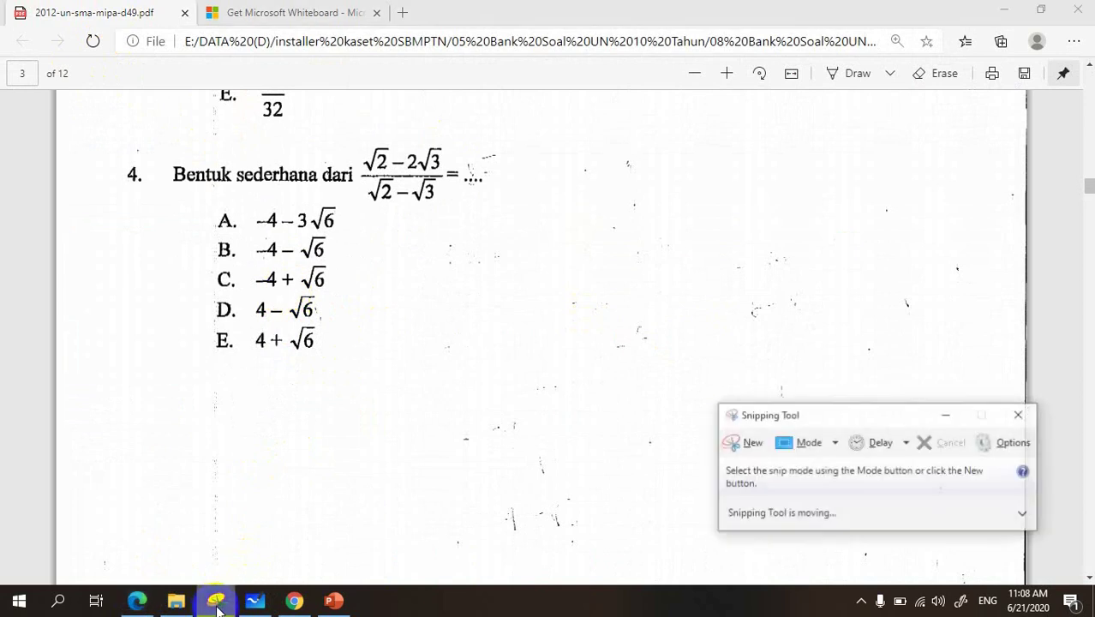
pyautogui.click(638, 392)
pyautogui.hotkey('ctrl', 'n')
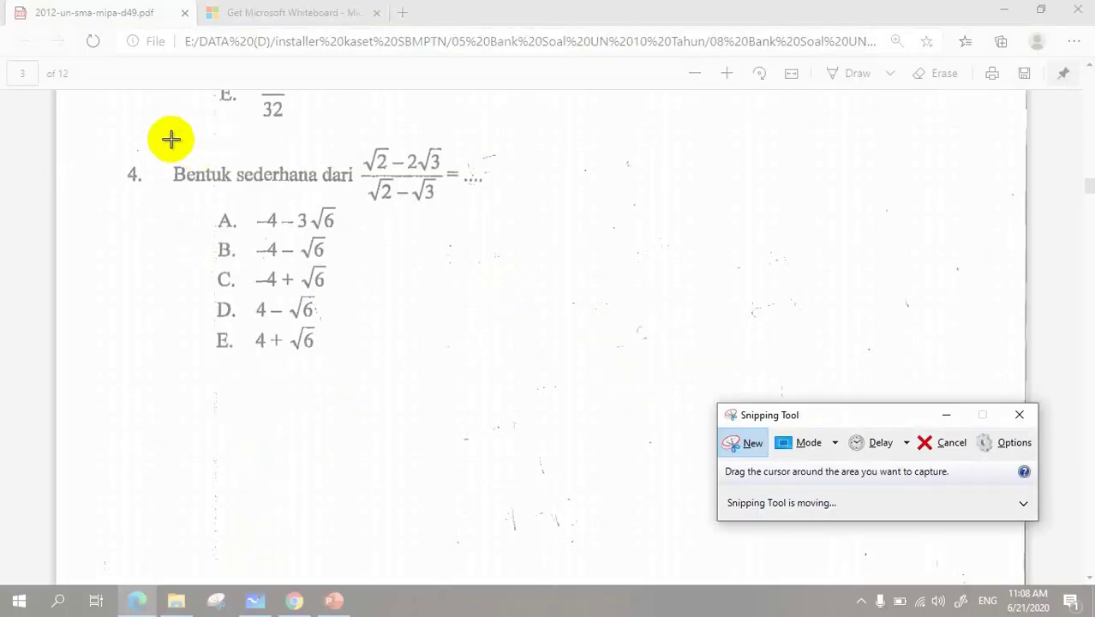
pyautogui.moveTo(169, 137); pyautogui.dragTo(439, 311)
pyautogui.moveTo(469, 353); pyautogui.dragTo(483, 362)
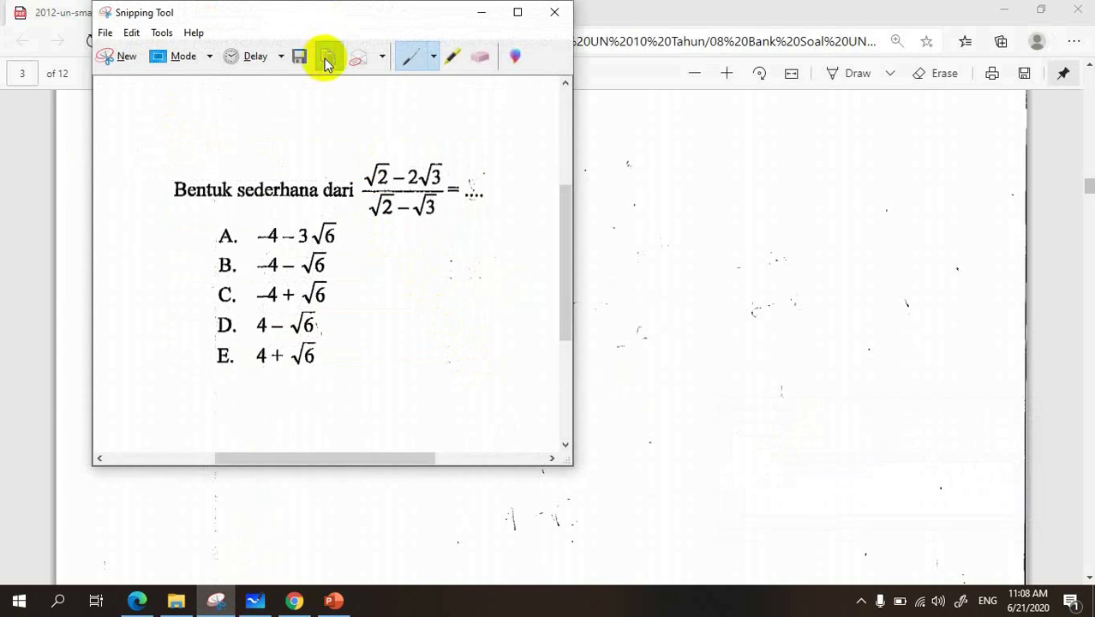
# Step: Switch to Microsoft Whiteboard and paste the copied question into the empty area beside the planets
pyautogui.click(254, 601)
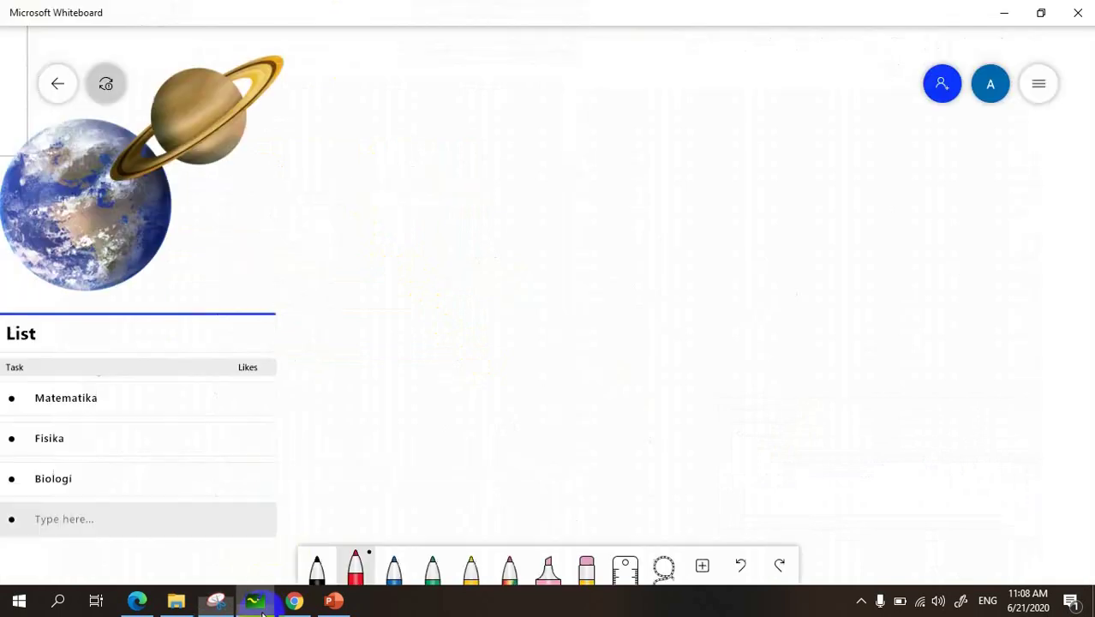
pyautogui.rightClick(511, 198)
pyautogui.click(421, 160)
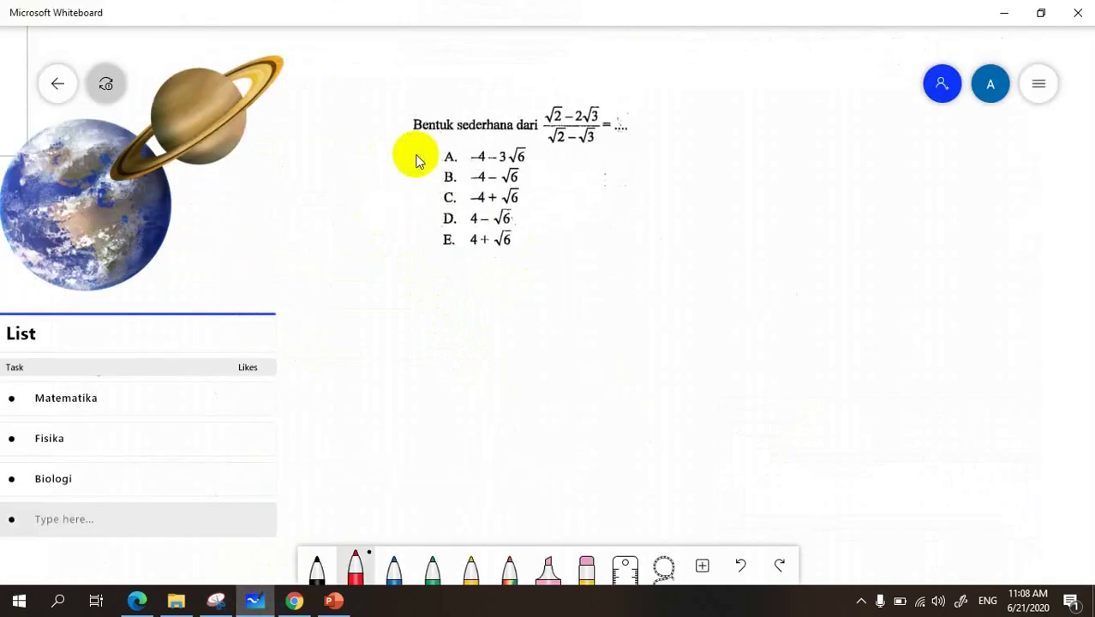
# Step: Enlarge the pasted question image and position it in the middle of the empty canvas area
pyautogui.click(471, 195)
pyautogui.moveTo(611, 279); pyautogui.dragTo(794, 411)
pyautogui.moveTo(687, 301); pyautogui.dragTo(845, 357)
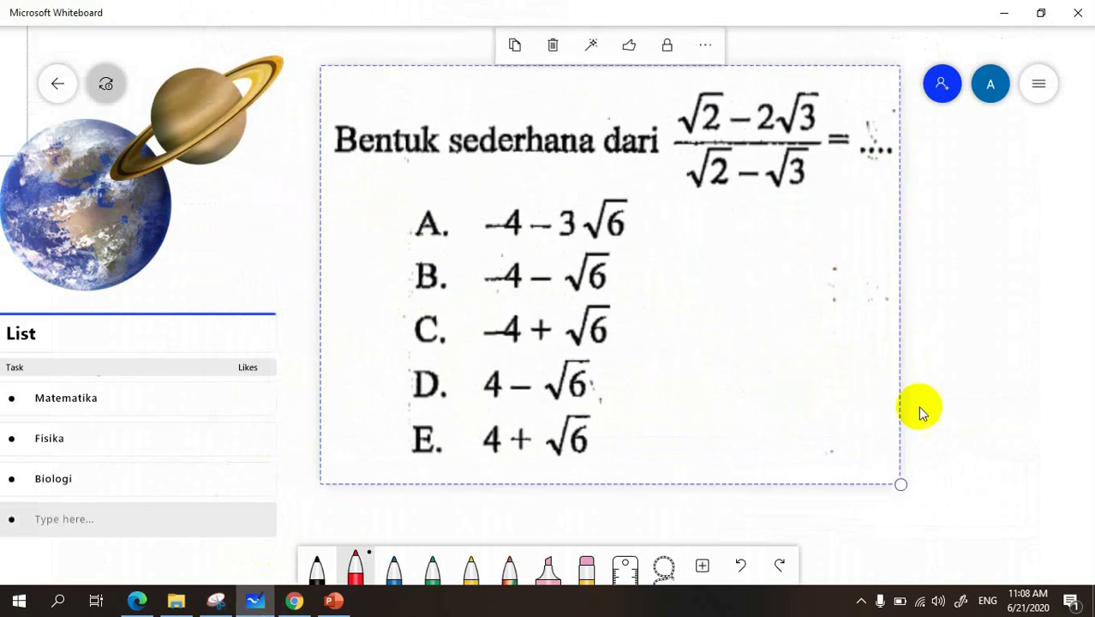
pyautogui.moveTo(901, 484); pyautogui.dragTo(789, 399)
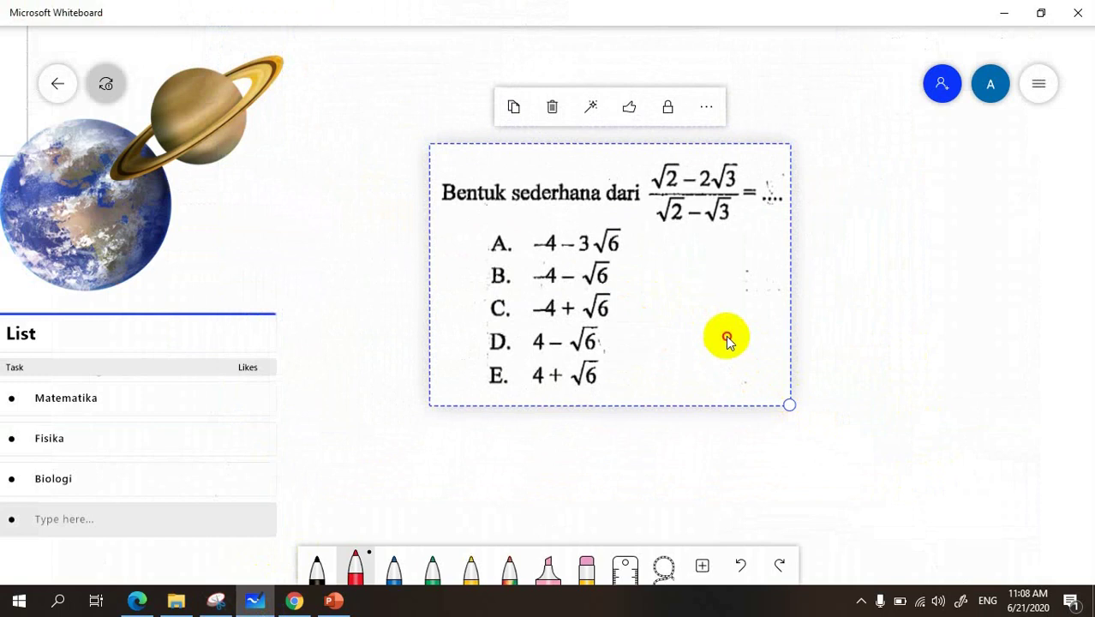
pyautogui.moveTo(724, 335); pyautogui.dragTo(736, 340)
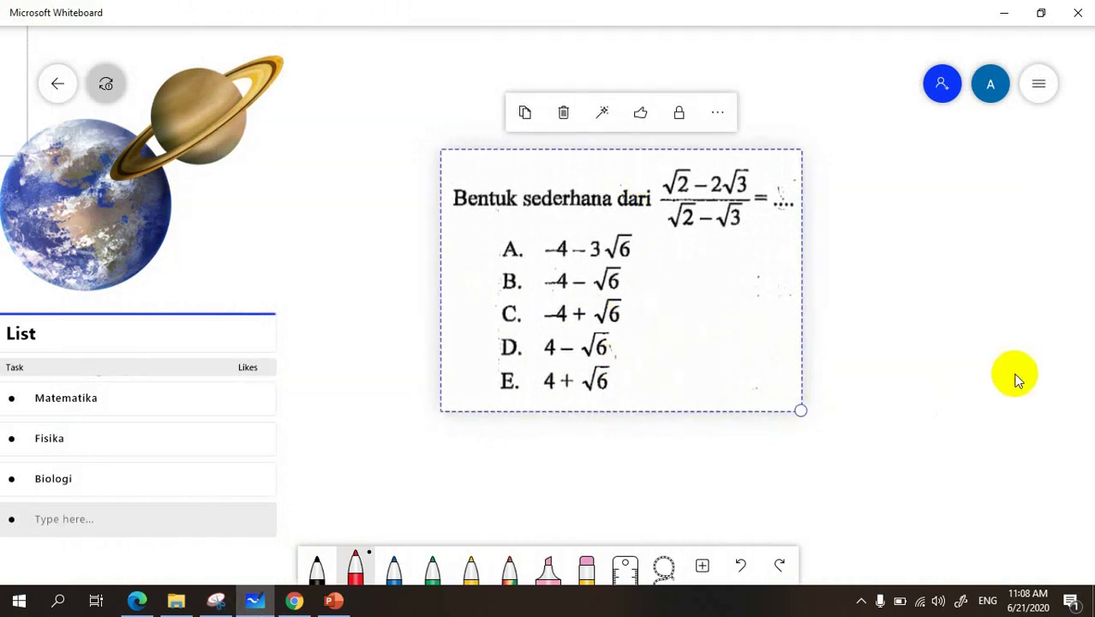
# Step: Lasso the question image and convert its text to erasable ink
pyautogui.click(586, 565)
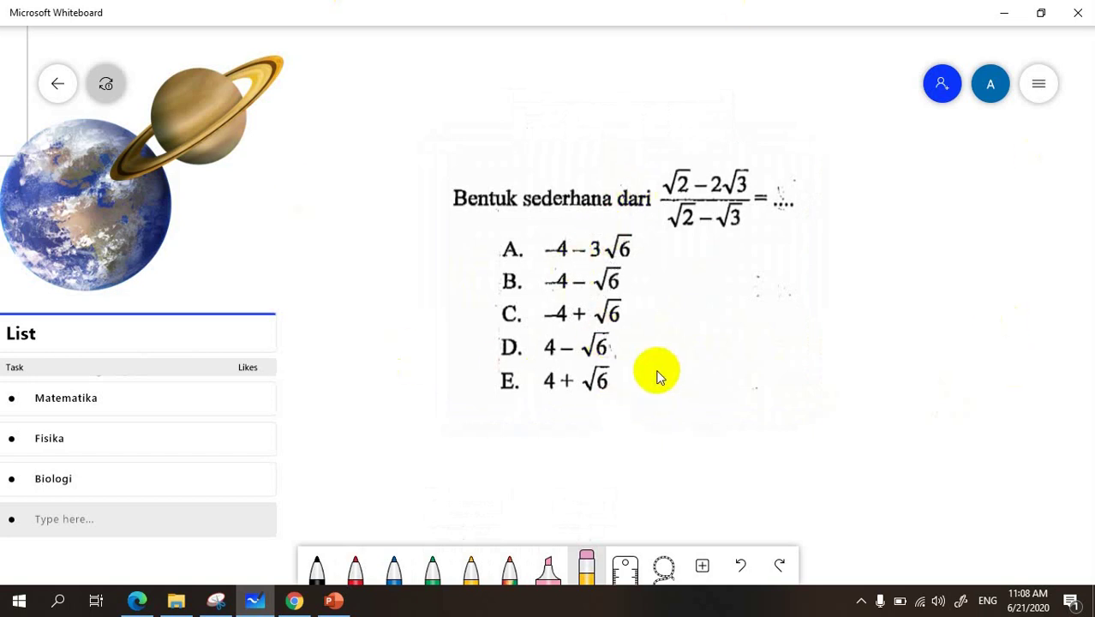
pyautogui.click(664, 570)
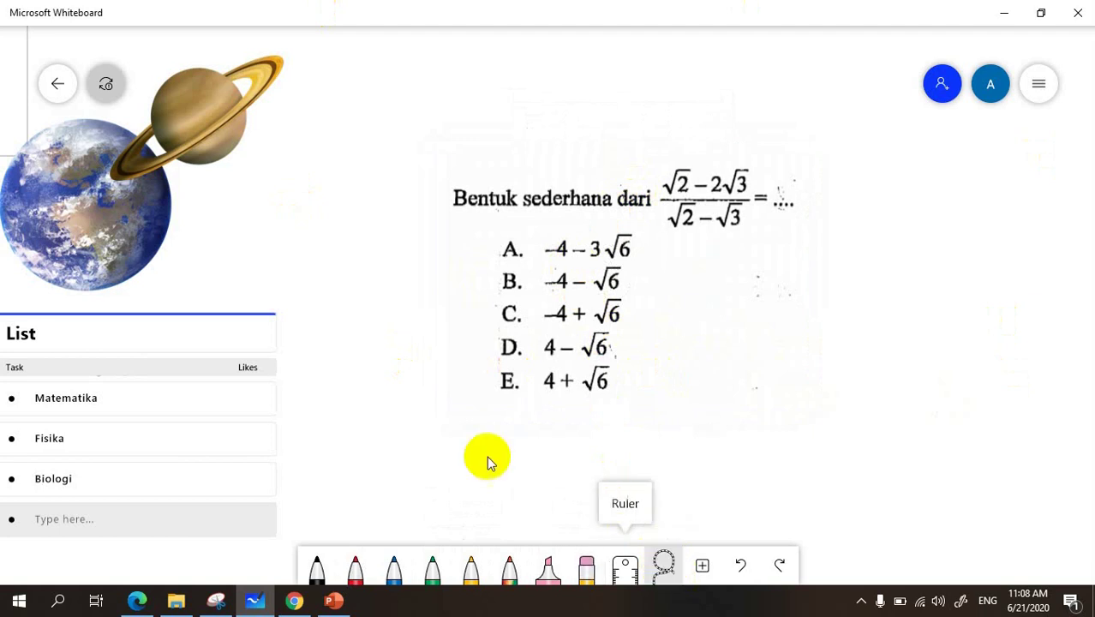
pyautogui.moveTo(449, 150)
pyautogui.mouseDown()
pyautogui.moveTo(722, 181)
pyautogui.moveTo(479, 161)
pyautogui.moveTo(379, 134)
pyautogui.moveTo(366, 144)
pyautogui.mouseUp()
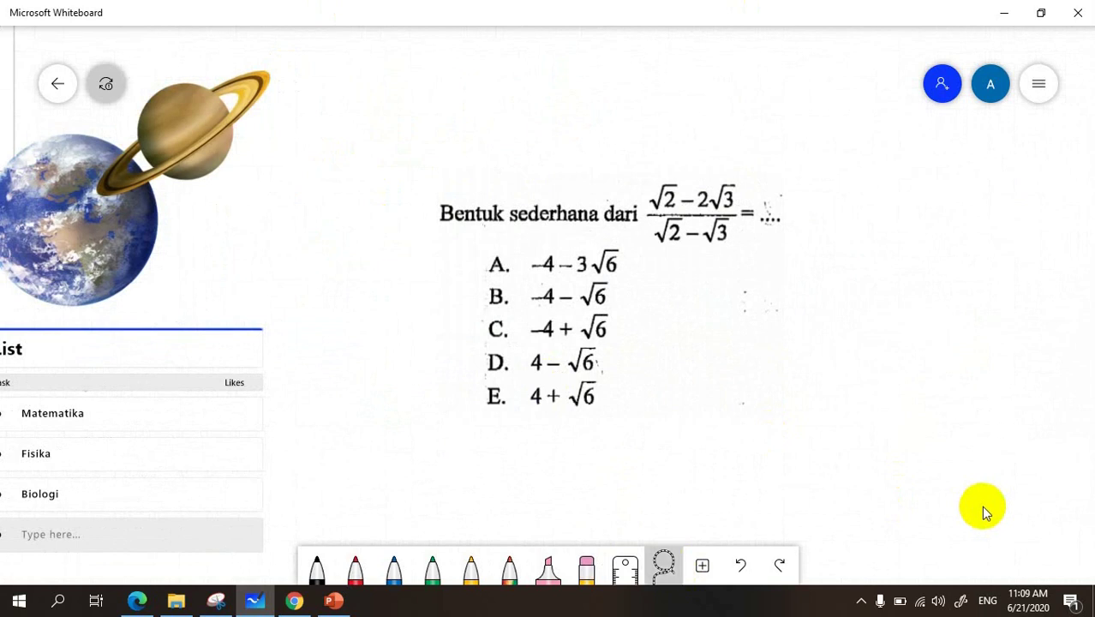
pyautogui.moveTo(480, 108)
pyautogui.mouseDown()
pyautogui.moveTo(399, 159)
pyautogui.moveTo(869, 360)
pyautogui.moveTo(484, 410)
pyautogui.mouseUp()
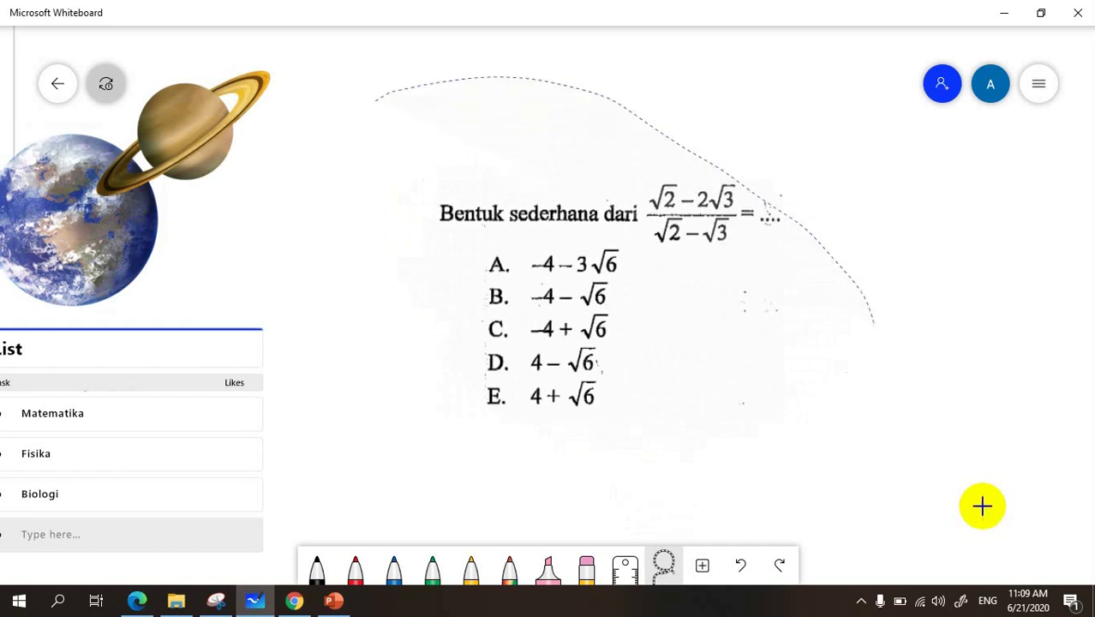
pyautogui.moveTo(569, 56)
pyautogui.mouseDown()
pyautogui.moveTo(942, 300)
pyautogui.moveTo(467, 482)
pyautogui.moveTo(372, 199)
pyautogui.mouseUp()
pyautogui.moveTo(387, 60); pyautogui.dragTo(426, 53)
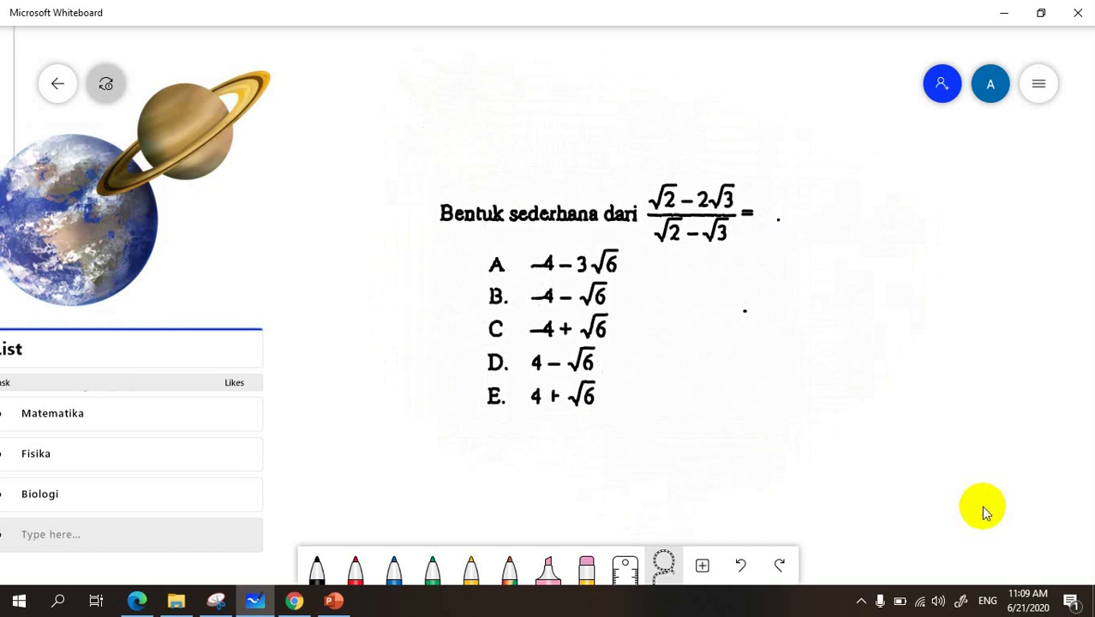
# Step: Erase the stray dots beside the question's equals sign and answer options
pyautogui.click(585, 569)
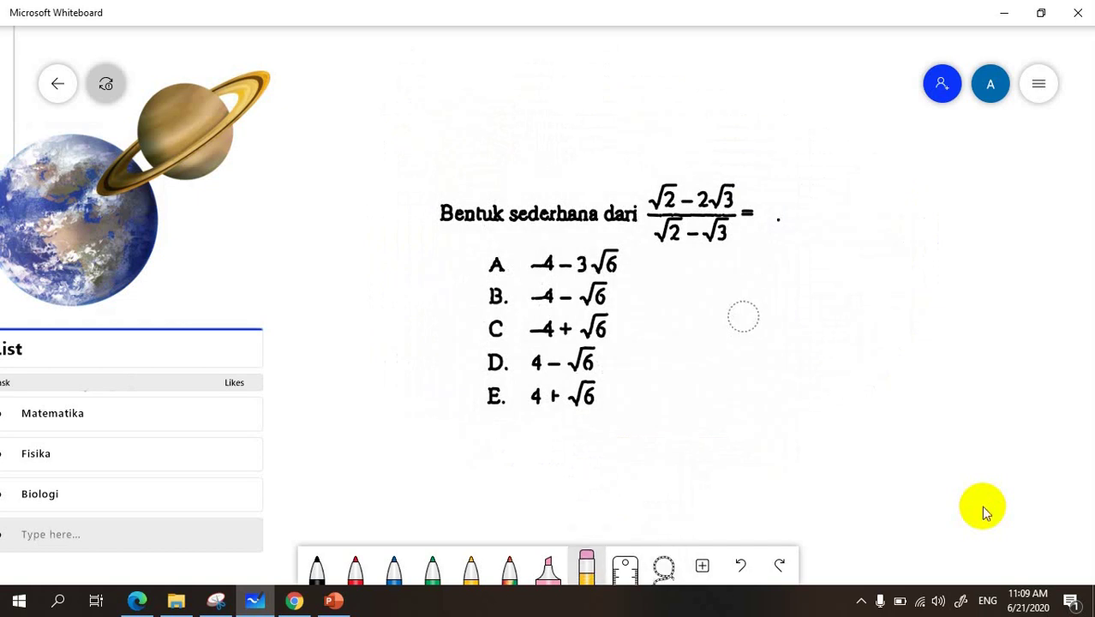
pyautogui.click(778, 219)
pyautogui.moveTo(908, 472); pyautogui.dragTo(909, 469)
pyautogui.click(910, 469)
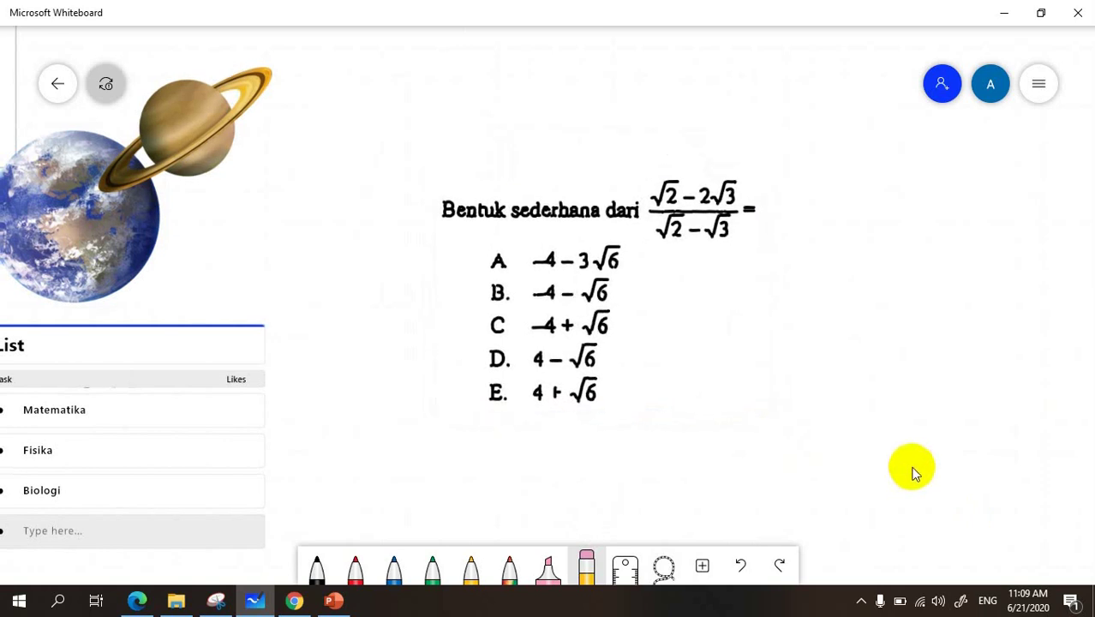
# Step: Move the inked question up beside the Saturn sticker and shrink it slightly
pyautogui.click(617, 397)
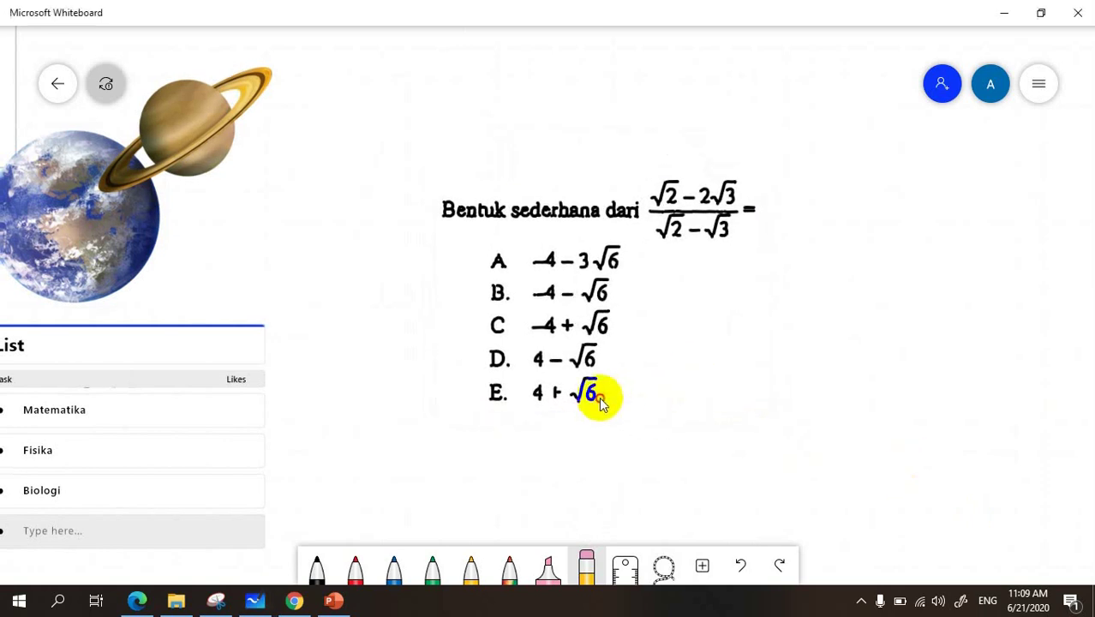
pyautogui.click(688, 237)
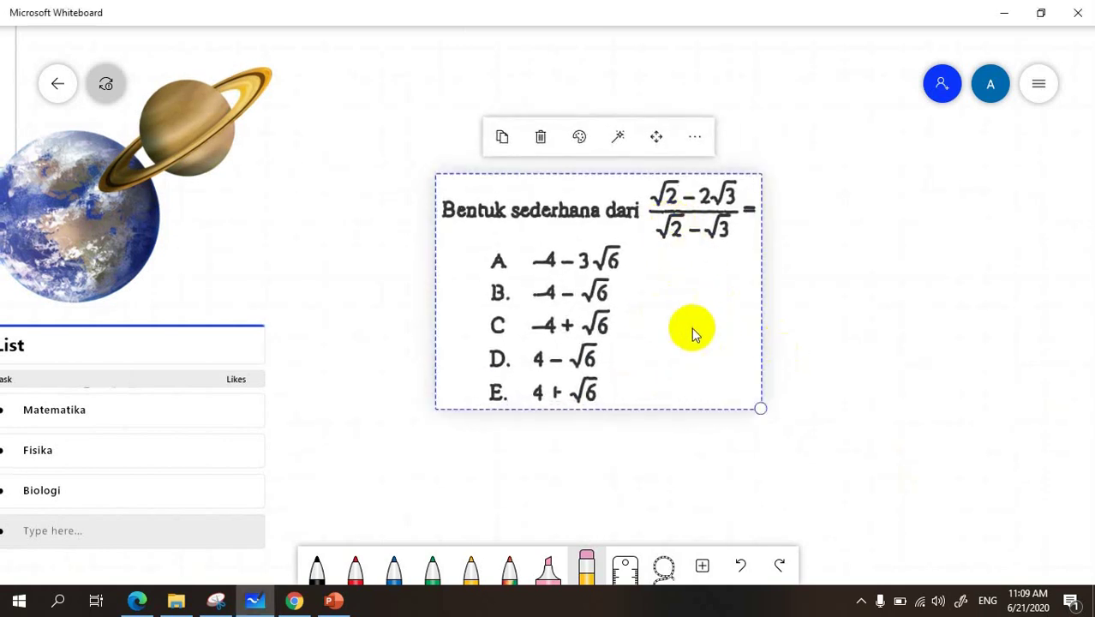
pyautogui.moveTo(691, 327); pyautogui.dragTo(543, 210)
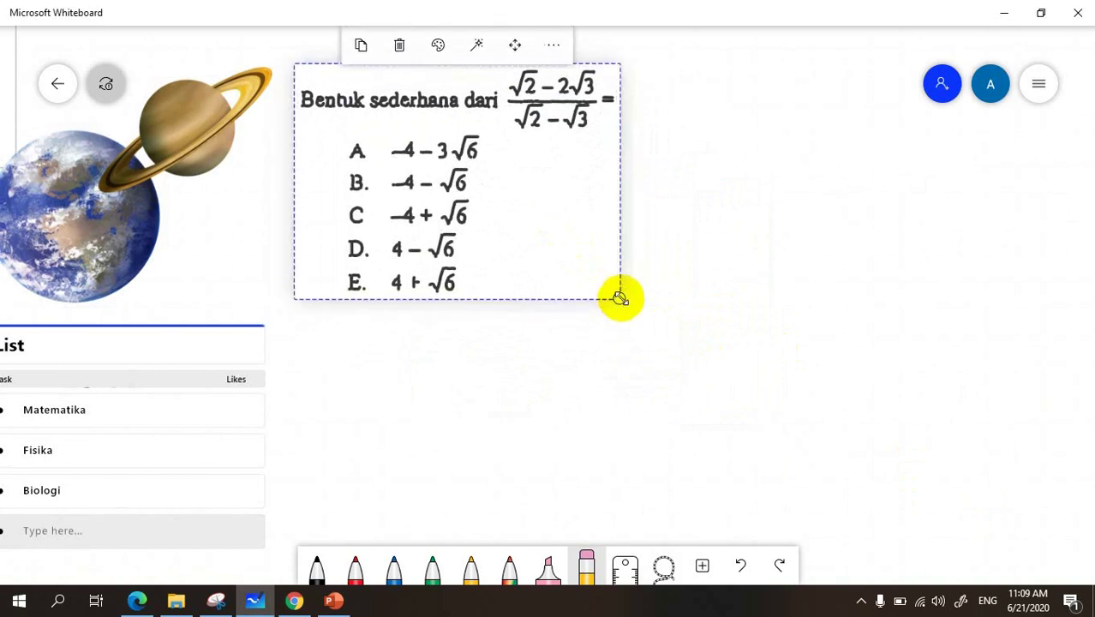
pyautogui.moveTo(620, 299)
pyautogui.mouseDown()
pyautogui.moveTo(726, 384)
pyautogui.moveTo(606, 268)
pyautogui.moveTo(611, 300)
pyautogui.mouseUp()
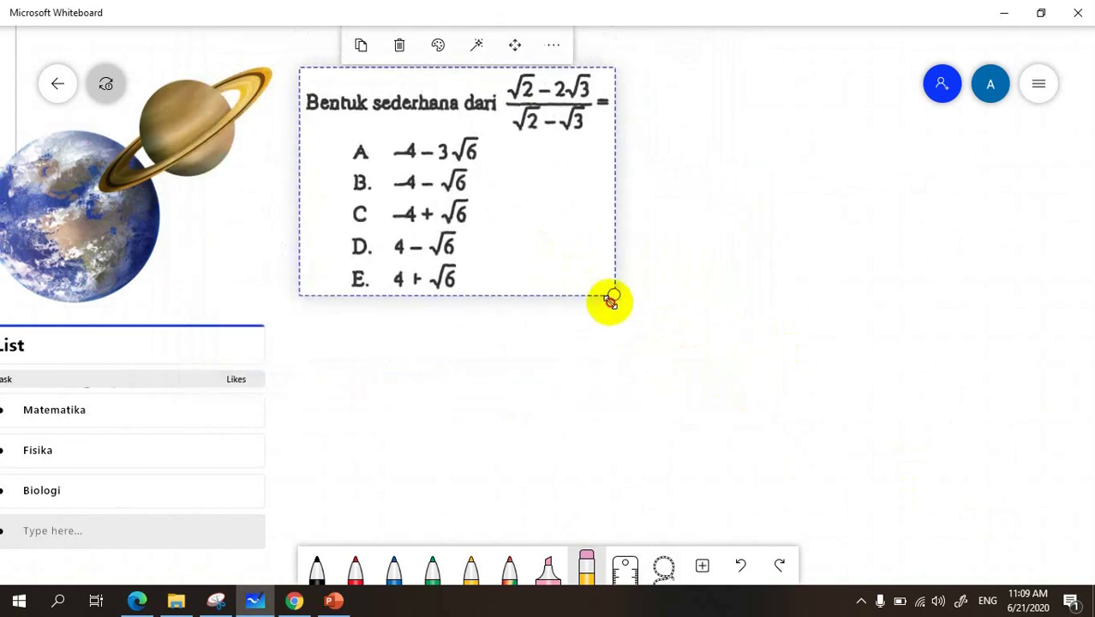
pyautogui.click(716, 345)
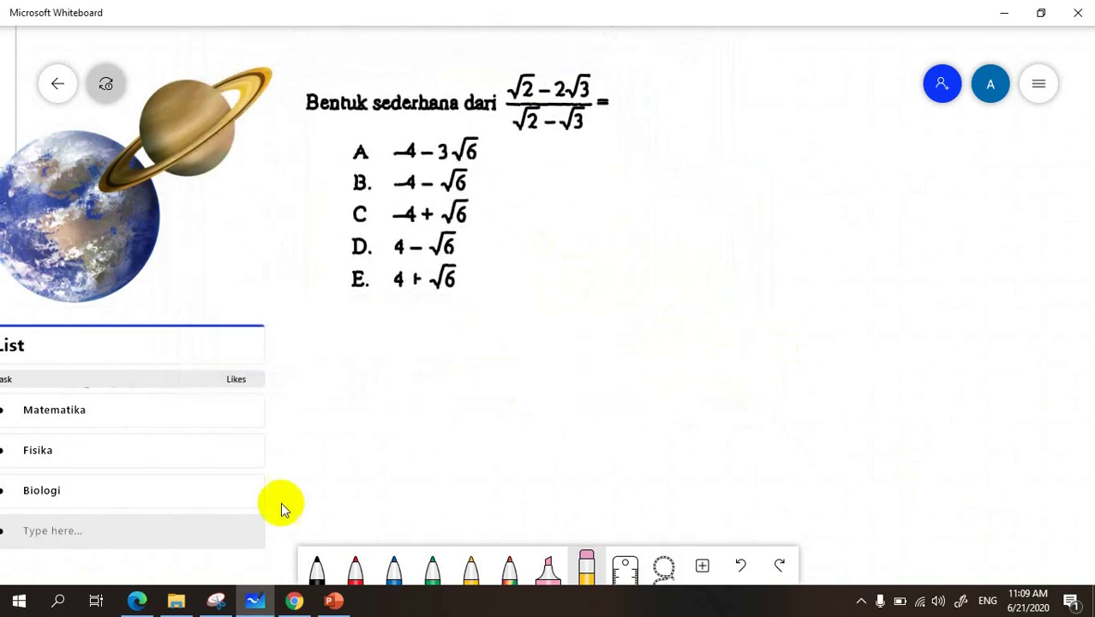
# Step: Switch to Microsoft Edge and bring question 38 with its frequency table on page 11 of the PDF into view
pyautogui.click(136, 600)
pyautogui.scroll(-5, 358, 412)
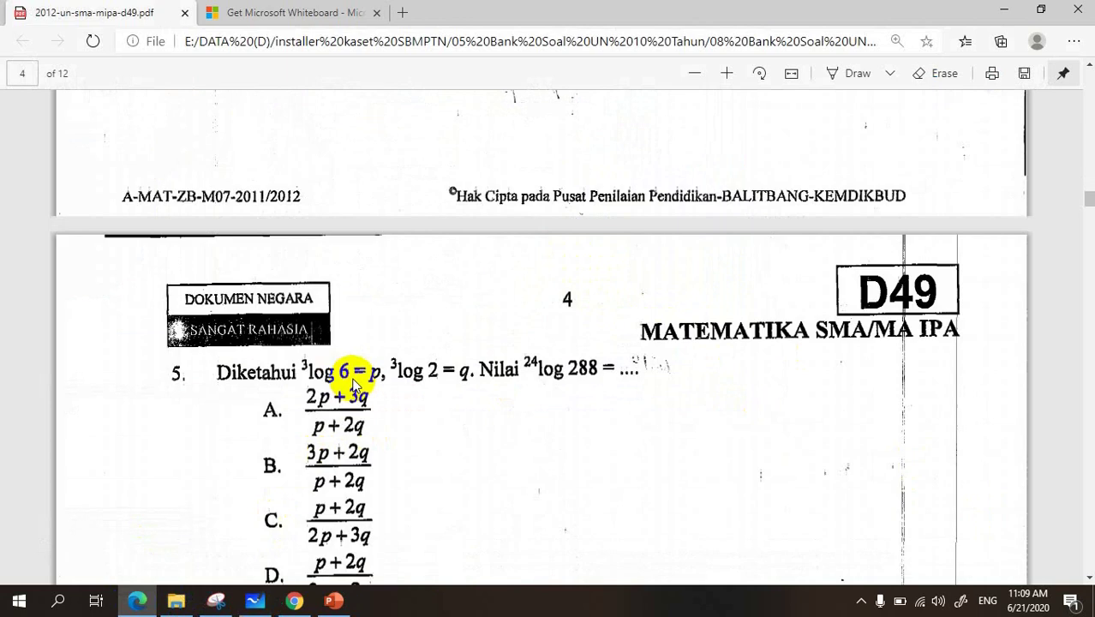
pyautogui.moveTo(1086, 199); pyautogui.dragTo(1088, 503)
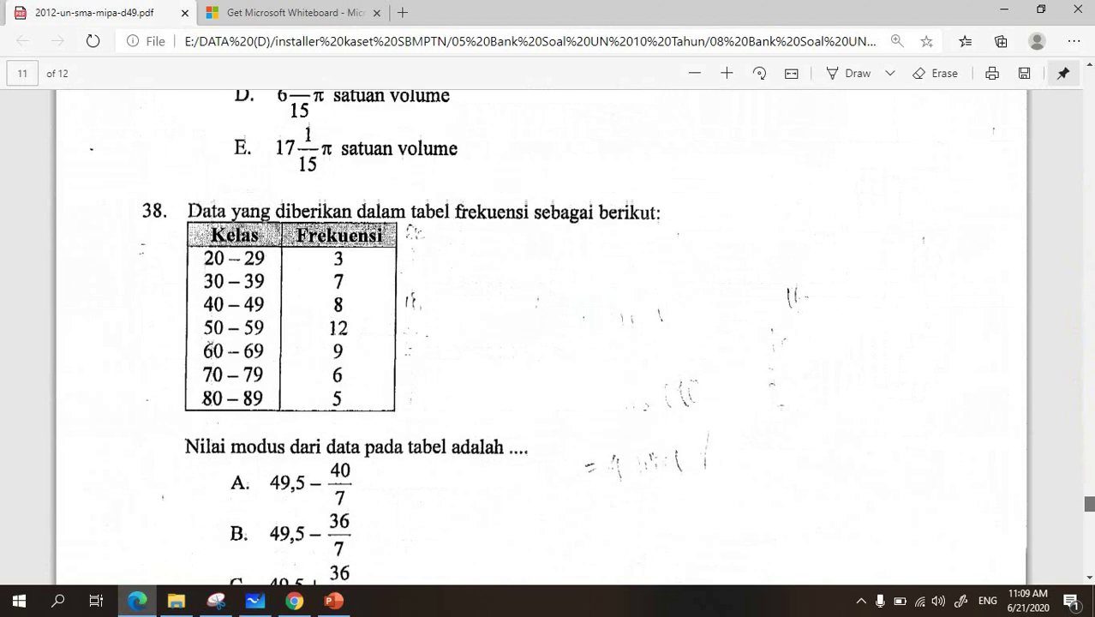
# Step: Capture question 38's opening sentence and frequency table with Snipping Tool and copy the snip
pyautogui.click(221, 603)
pyautogui.click(128, 64)
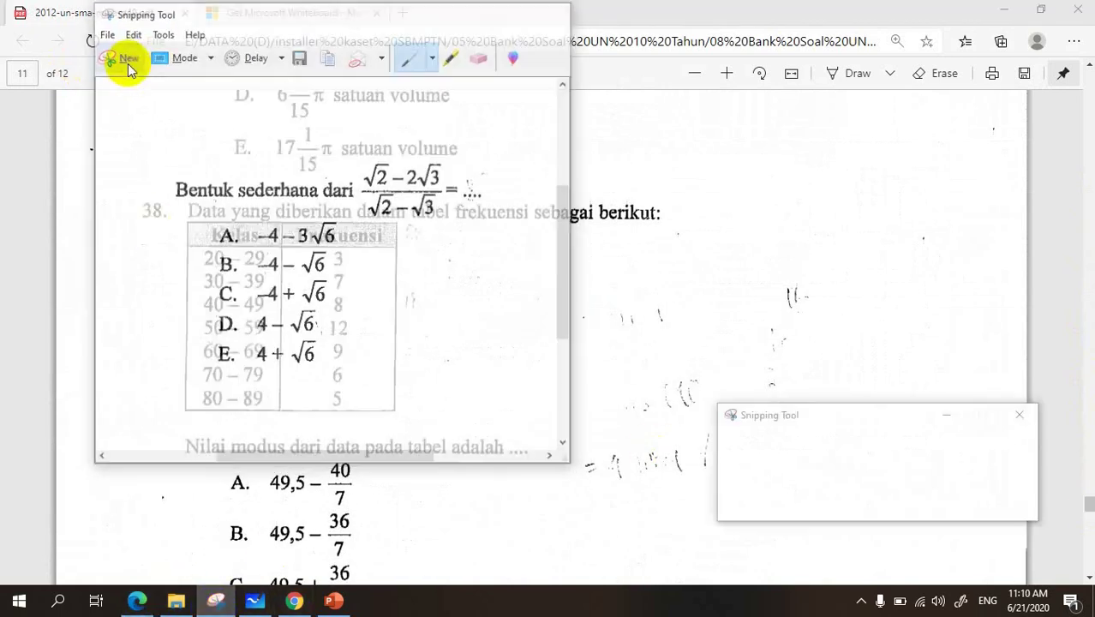
pyautogui.moveTo(172, 417); pyautogui.dragTo(670, 194)
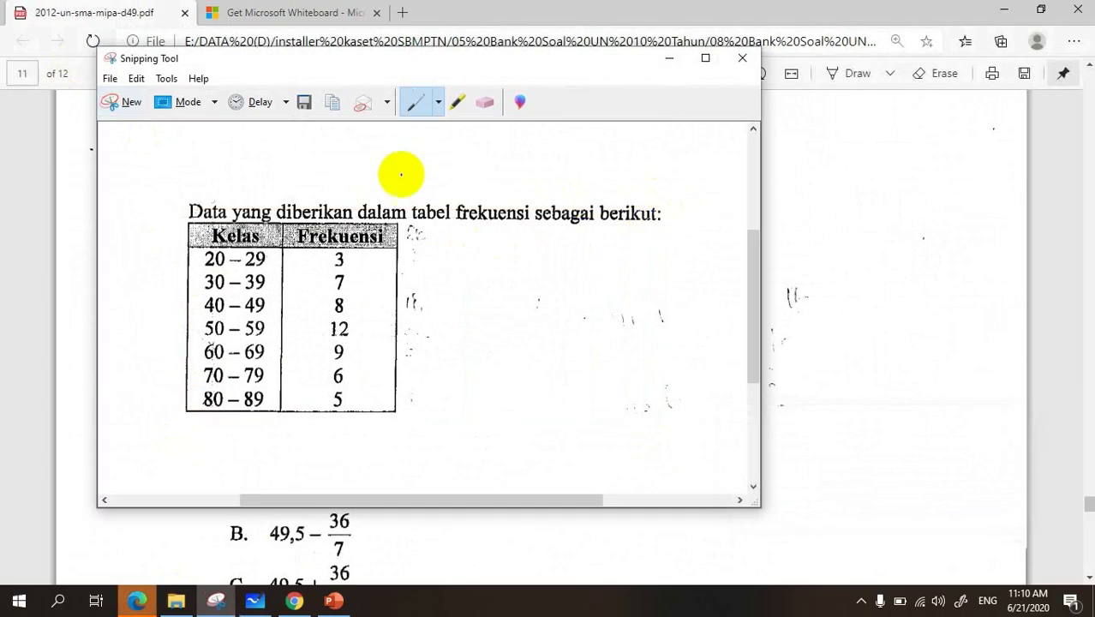
pyautogui.click(332, 102)
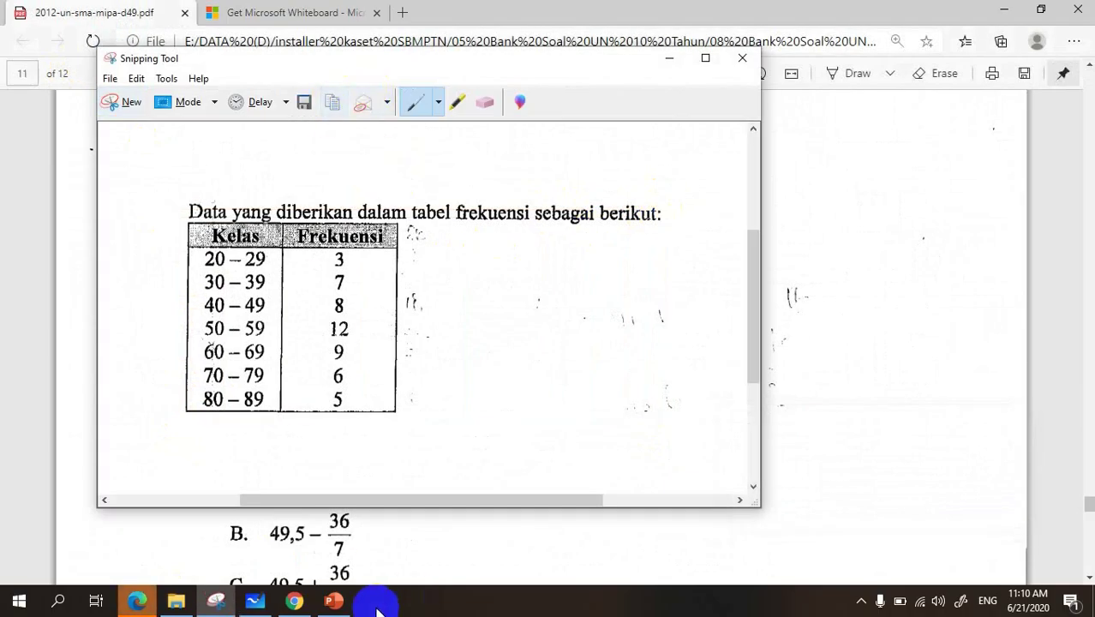
# Step: Paste the frequency table snip into Microsoft Whiteboard, move it below and beside the inked question, and enlarge it
pyautogui.click(255, 601)
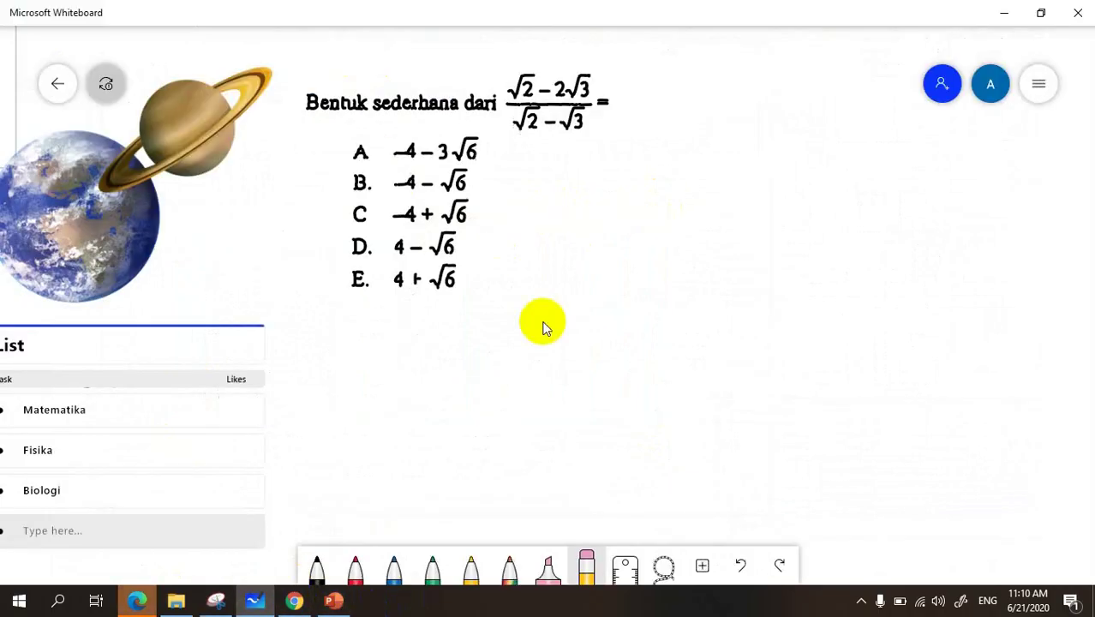
pyautogui.rightClick(579, 281)
pyautogui.click(476, 221)
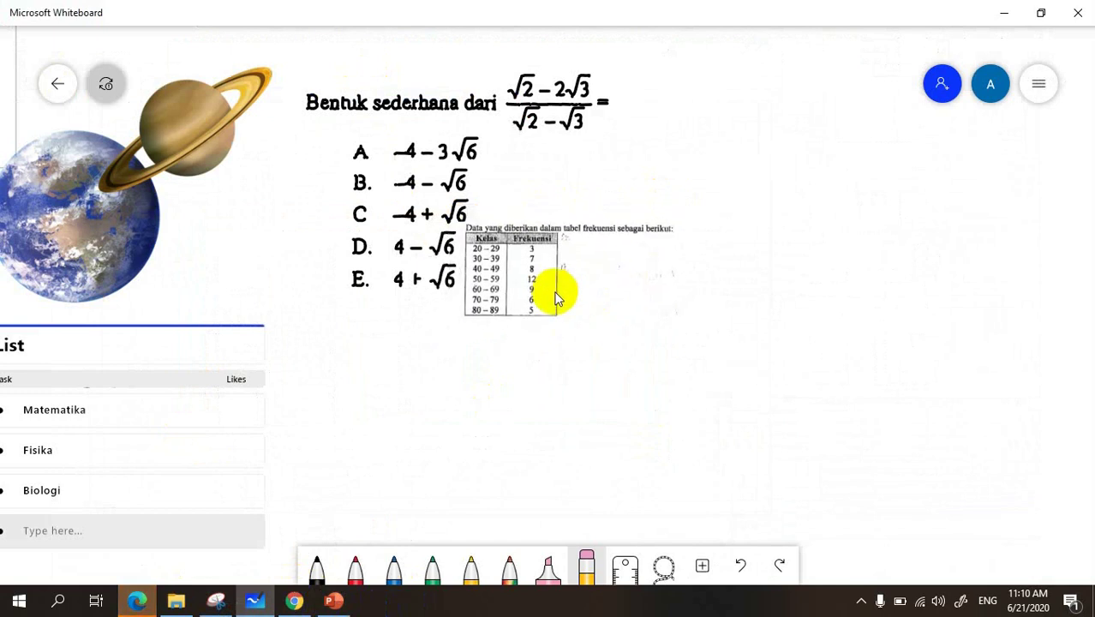
pyautogui.moveTo(555, 295); pyautogui.dragTo(672, 306)
pyautogui.moveTo(814, 338); pyautogui.dragTo(957, 459)
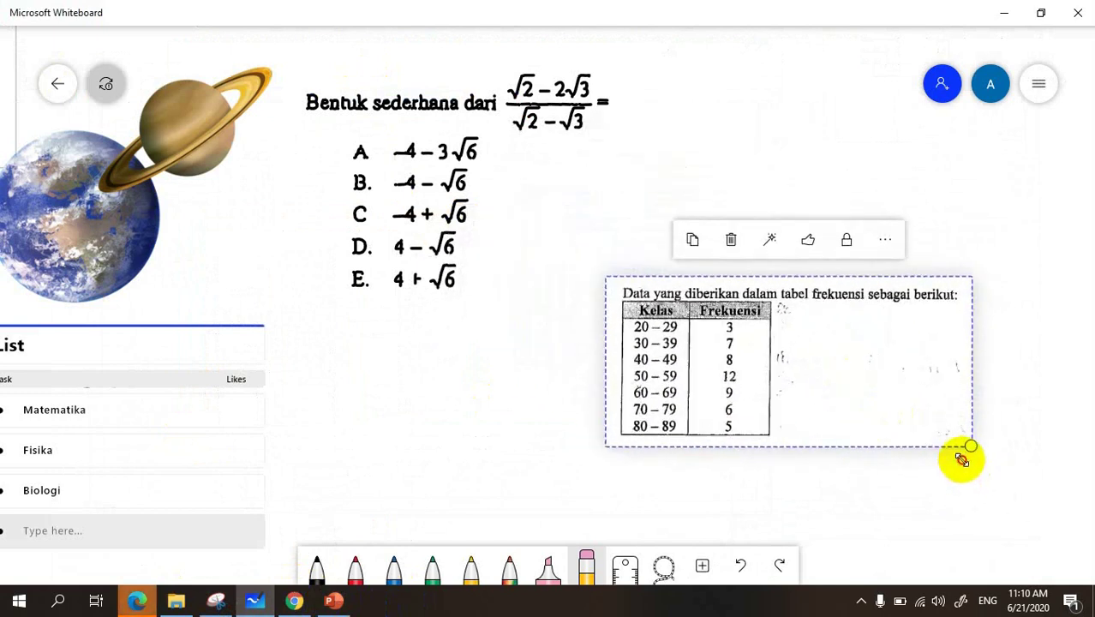
pyautogui.click(745, 453)
# Step: Lasso the frequency table image and convert it to ink
pyautogui.moveTo(130, 414)
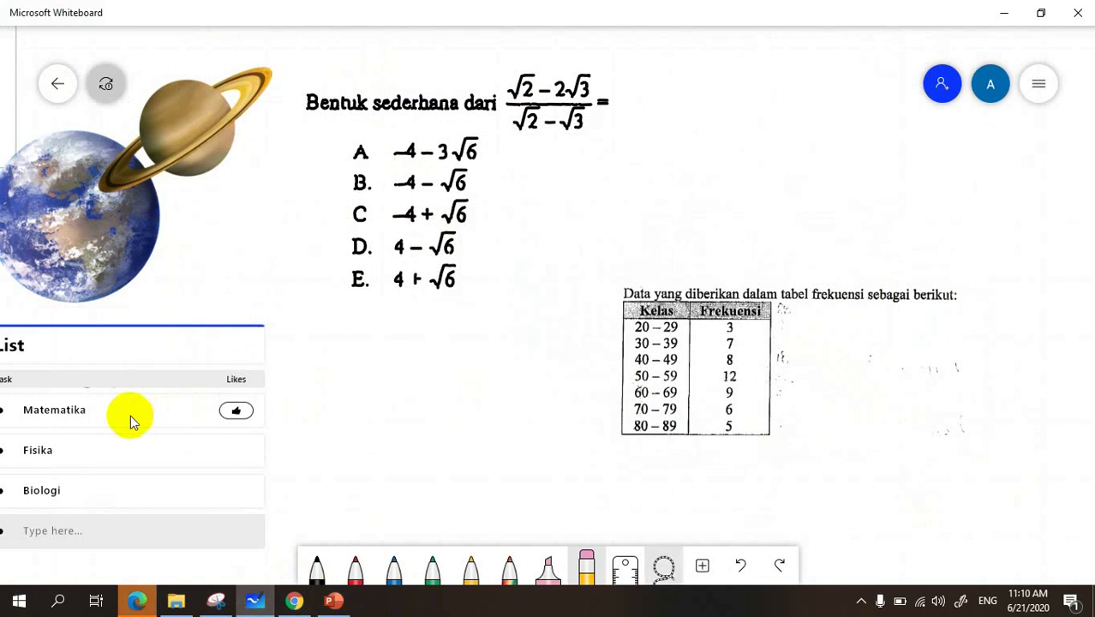
pyautogui.click(664, 567)
pyautogui.moveTo(837, 214)
pyautogui.mouseDown()
pyautogui.moveTo(994, 403)
pyautogui.moveTo(617, 479)
pyautogui.moveTo(582, 244)
pyautogui.mouseUp()
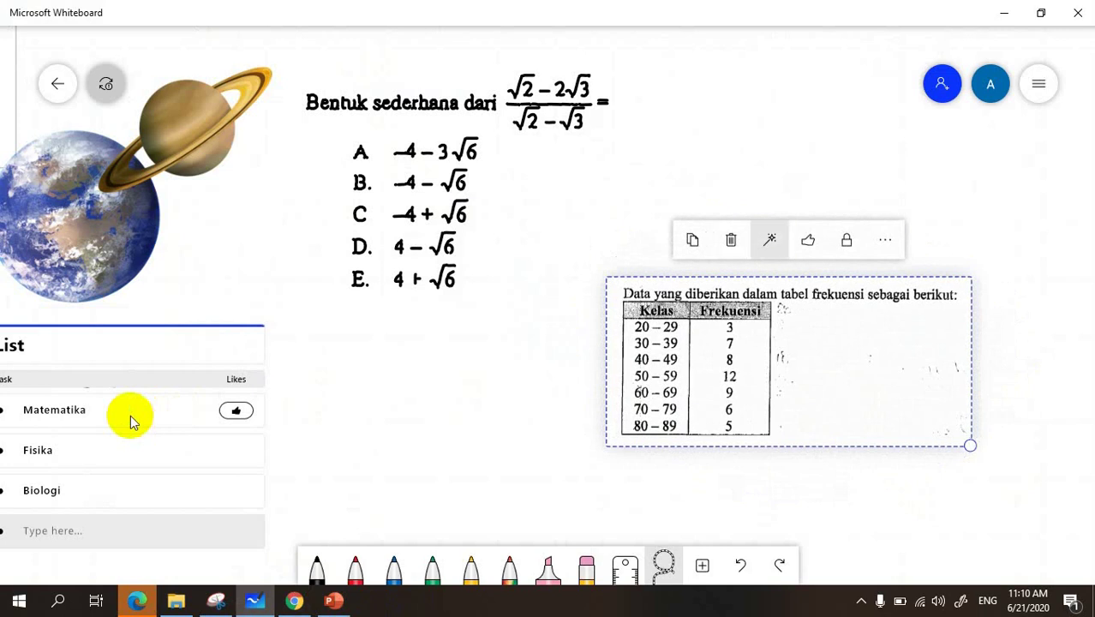
pyautogui.click(769, 239)
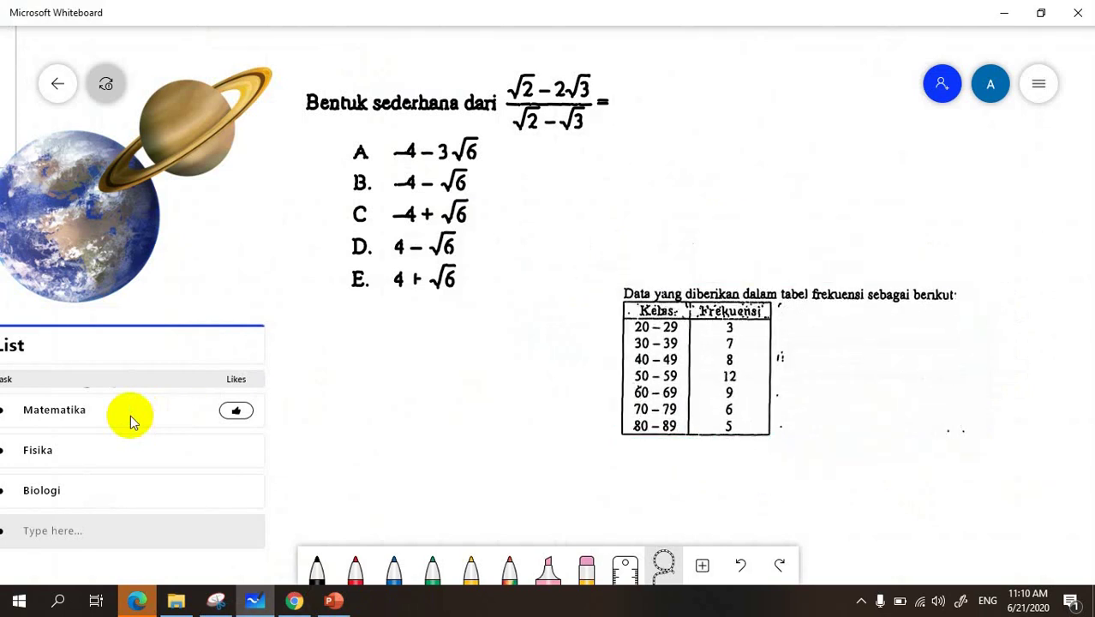
# Step: Erase the stray marks beside the frequency table and the values of answer options D and E
pyautogui.click(586, 566)
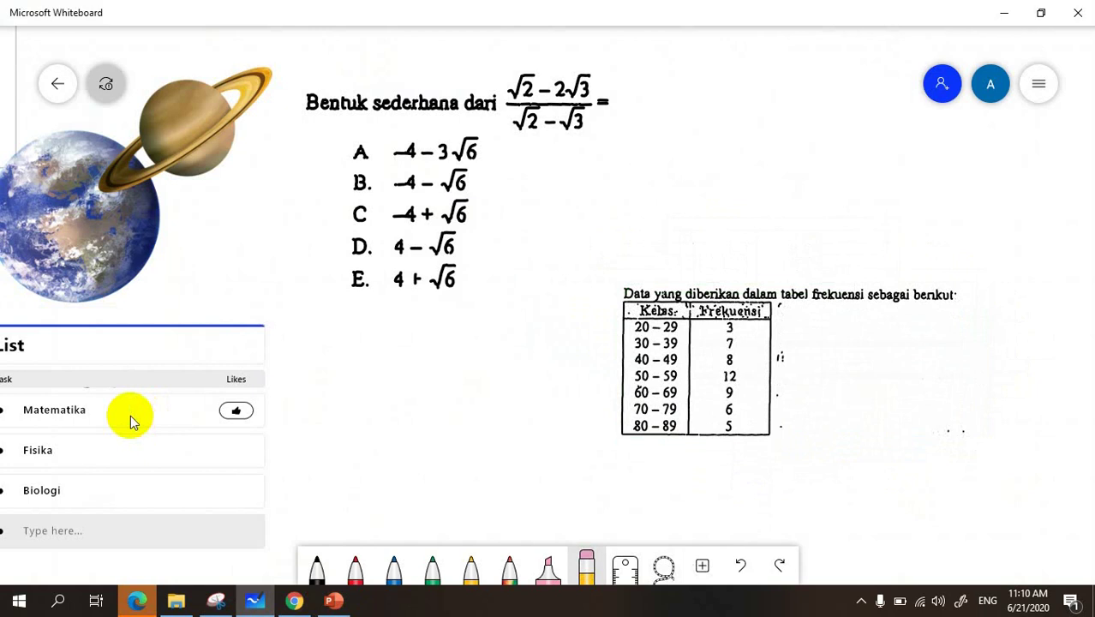
pyautogui.moveTo(782, 357); pyautogui.dragTo(779, 419)
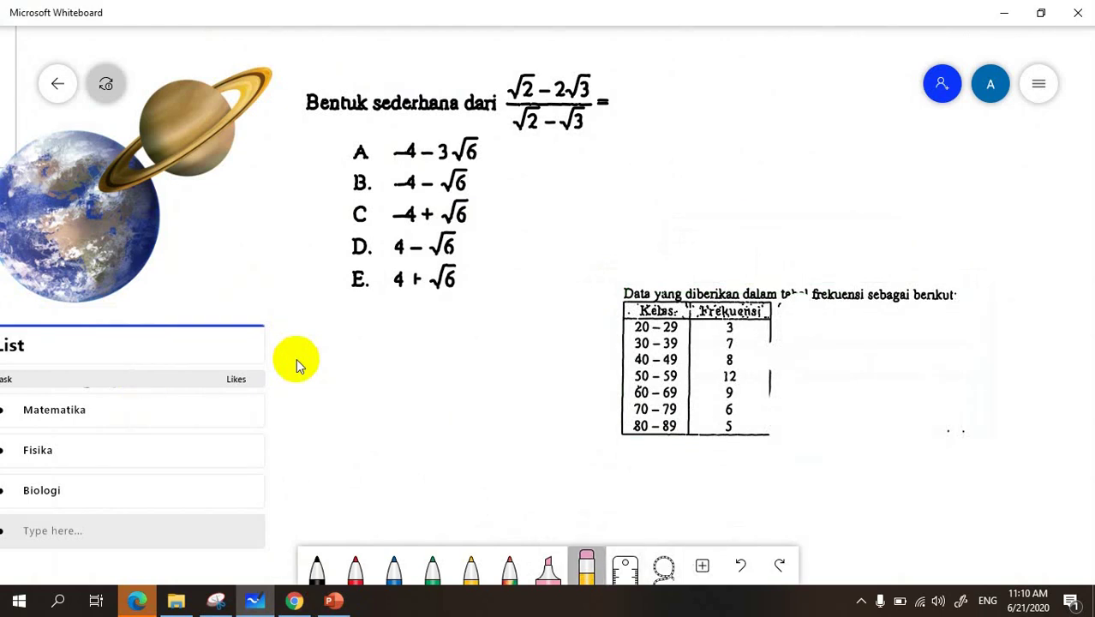
pyautogui.click(586, 566)
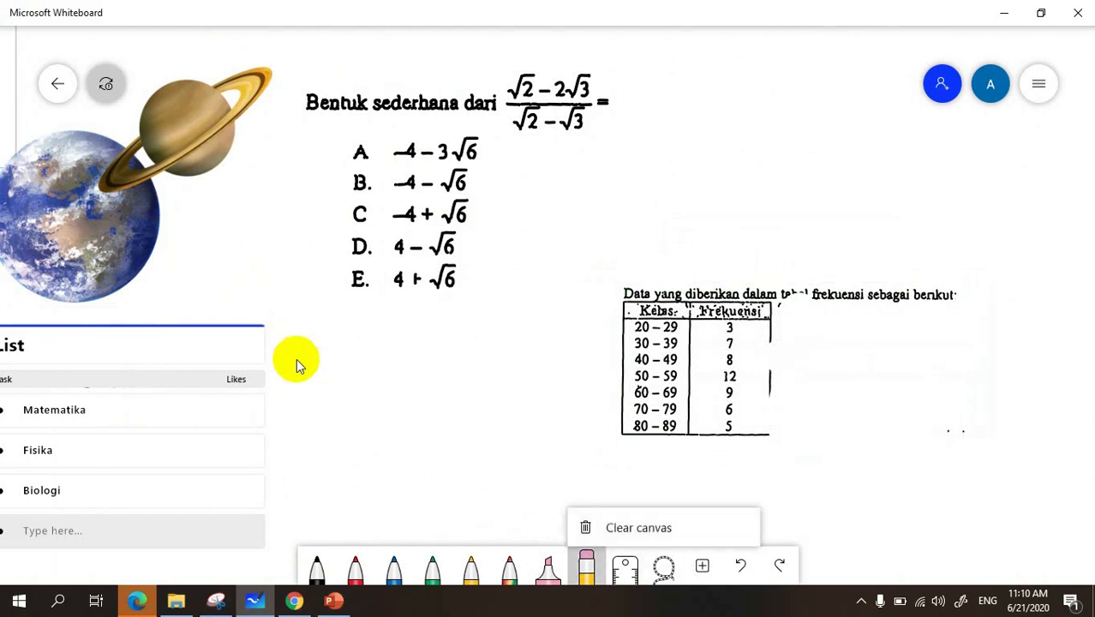
pyautogui.moveTo(438, 247)
pyautogui.mouseDown()
pyautogui.moveTo(428, 267)
pyautogui.moveTo(368, 279)
pyautogui.mouseUp()
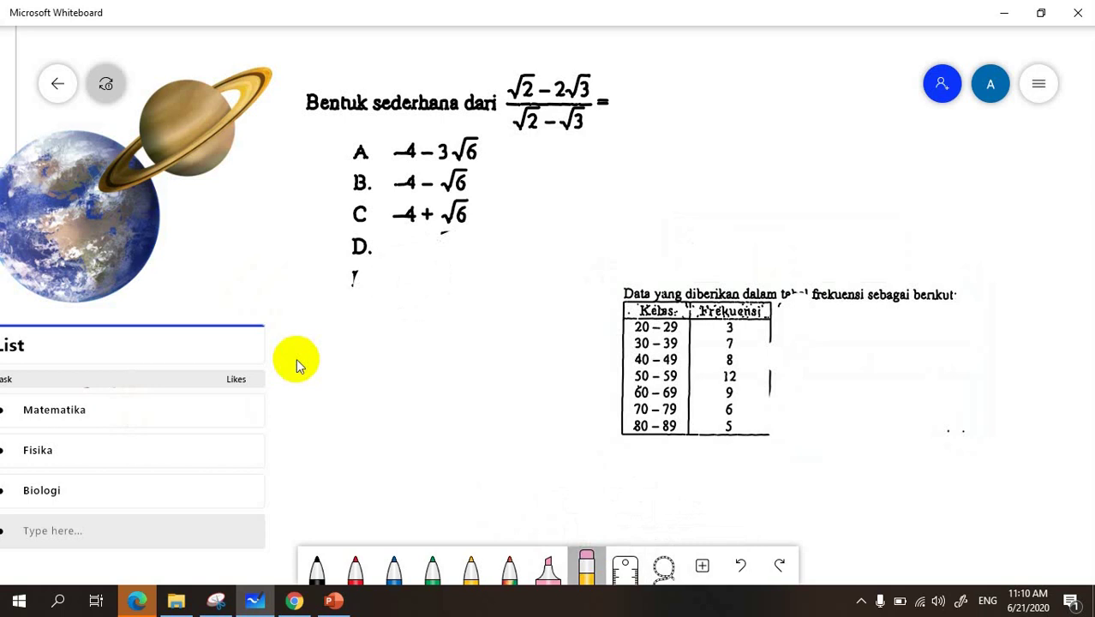
# Step: Clear the inked question, frequency table and all other content from the canvas
pyautogui.click(586, 565)
pyautogui.click(643, 526)
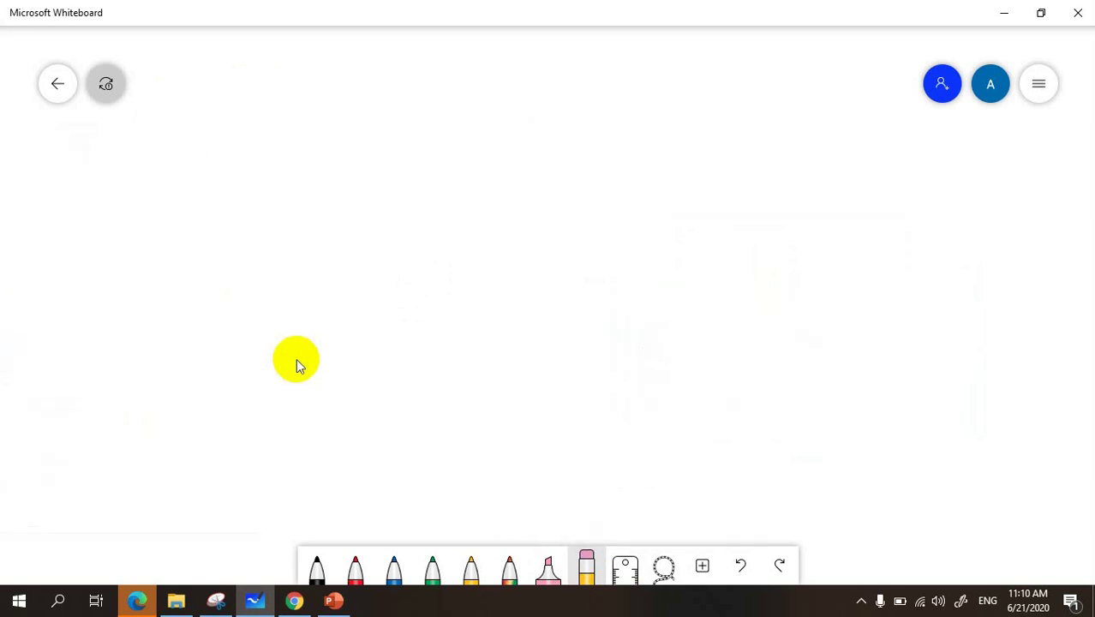
pyautogui.click(702, 565)
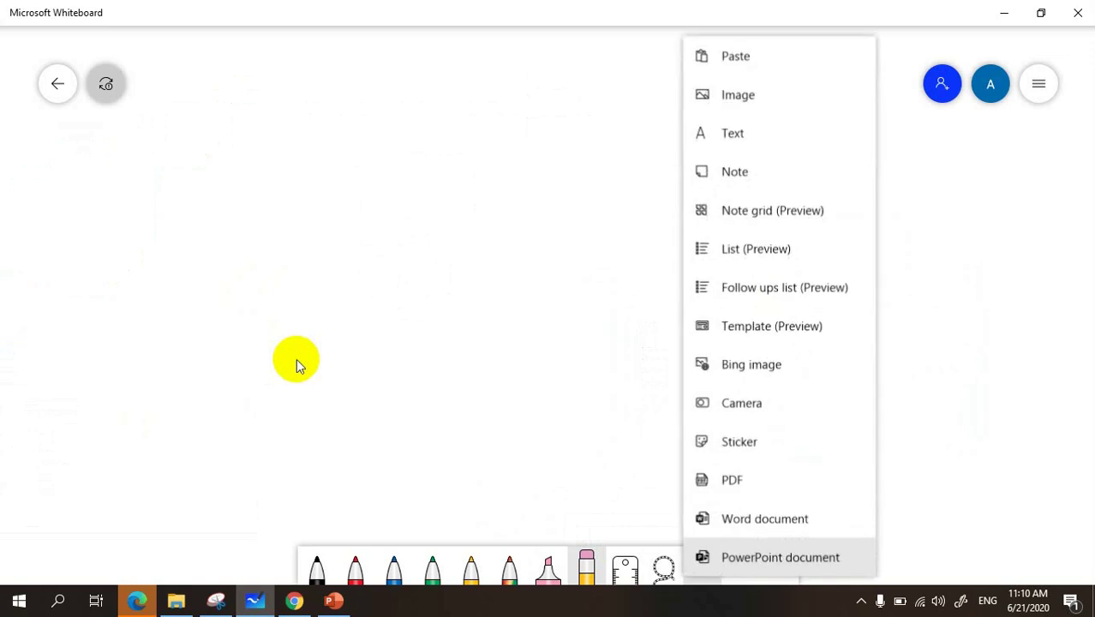
pyautogui.click(608, 483)
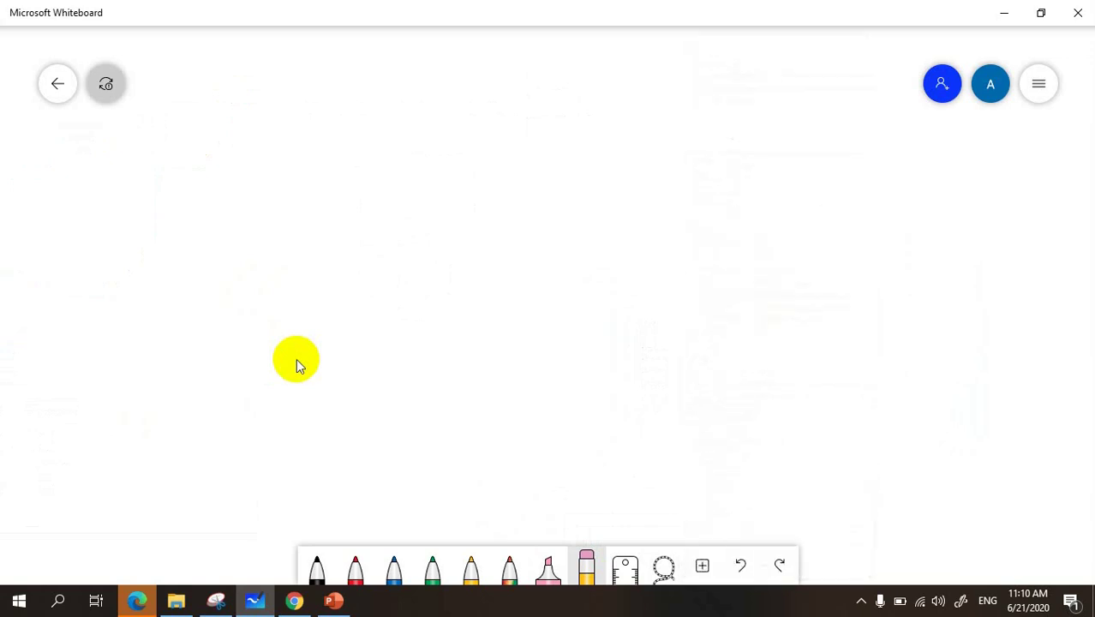
# Step: Turn on Ink to shape and Ink to table, and draw a triangle on the empty canvas with the red pen
pyautogui.click(1039, 83)
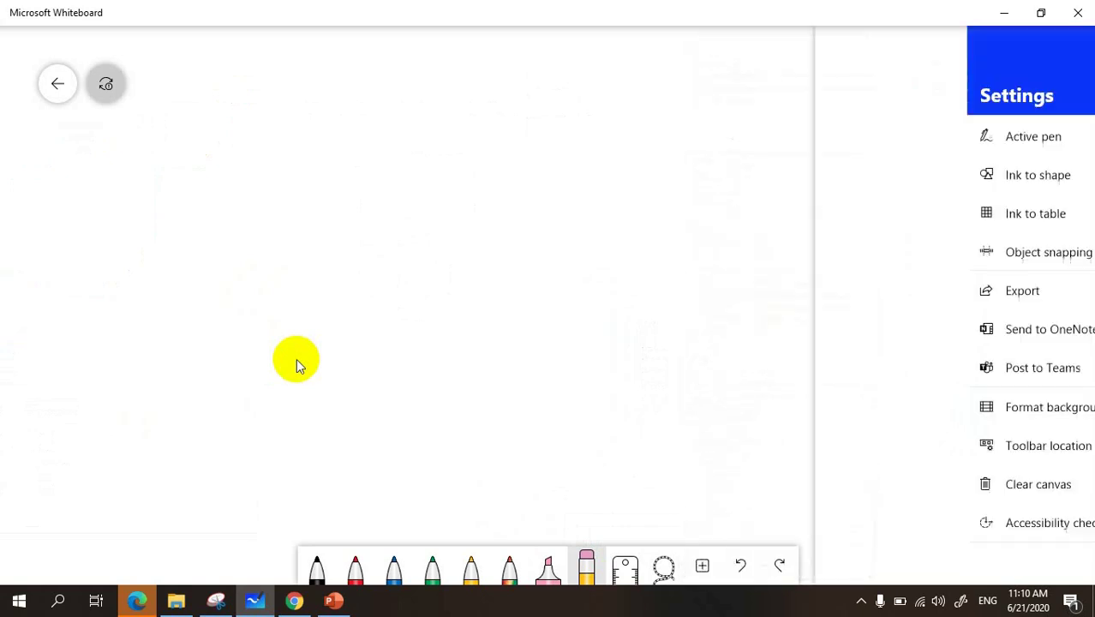
pyautogui.click(1064, 174)
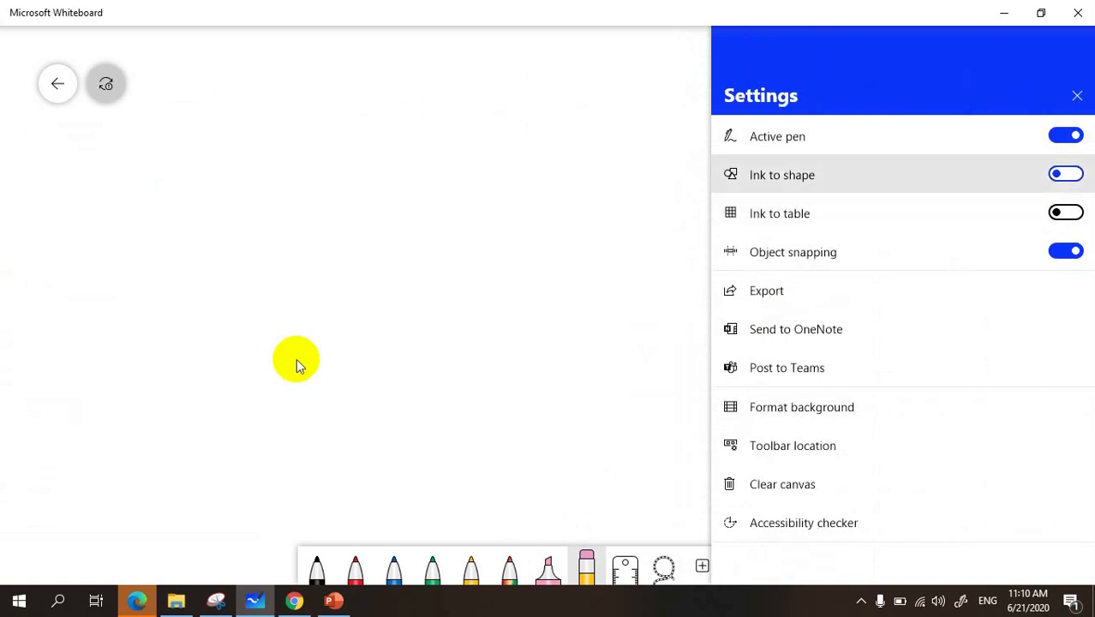
pyautogui.click(1065, 174)
pyautogui.click(1065, 213)
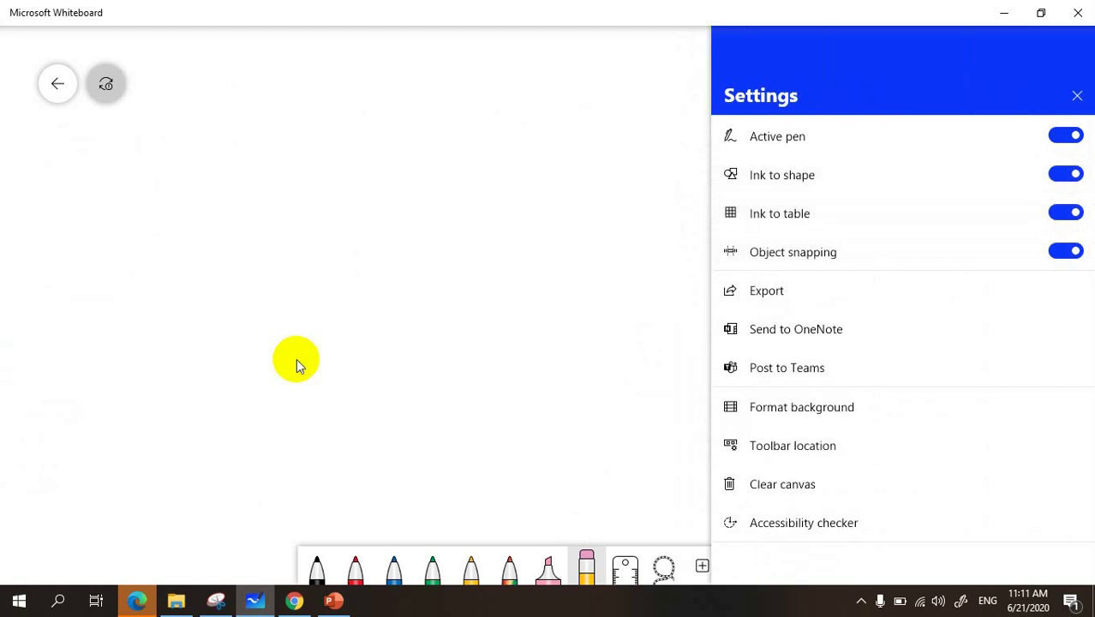
pyautogui.press('Escape')
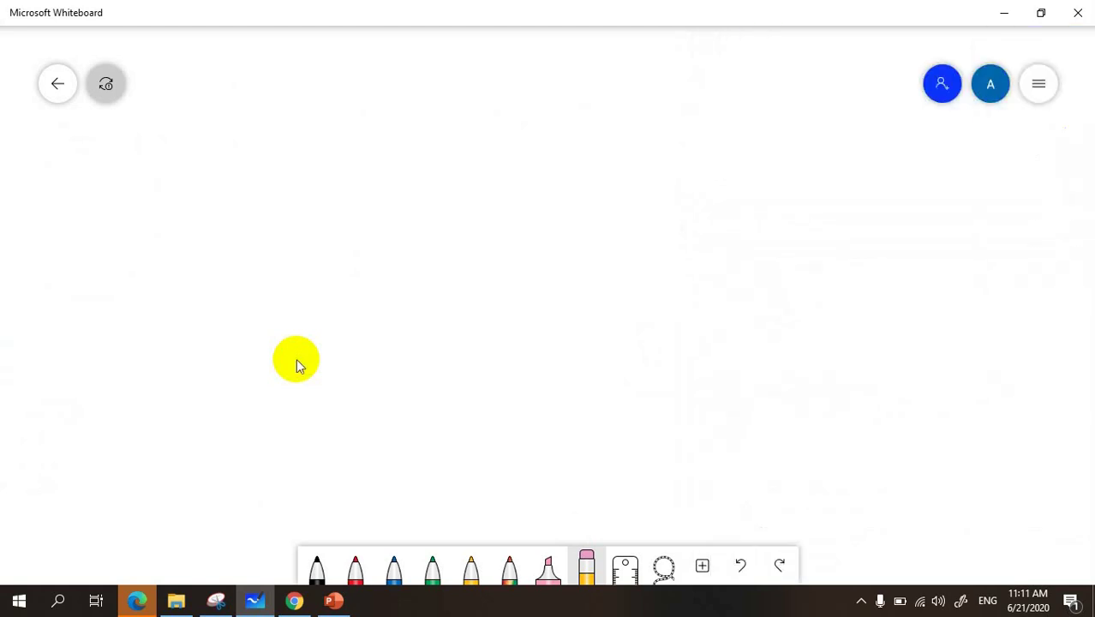
pyautogui.click(355, 567)
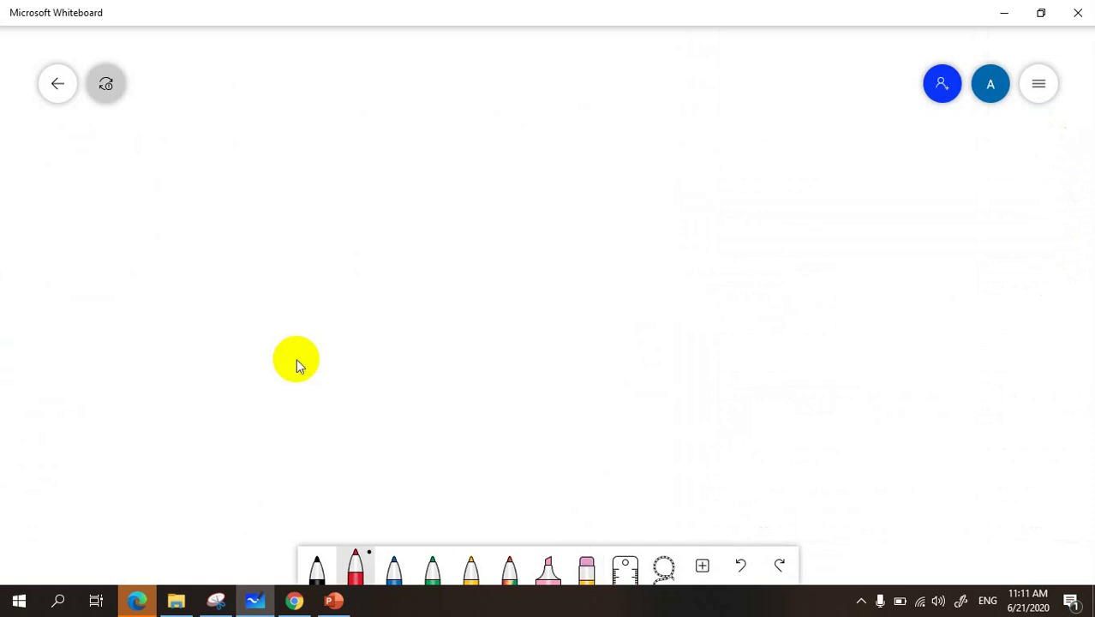
pyautogui.moveTo(244, 103)
pyautogui.mouseDown()
pyautogui.moveTo(223, 117)
pyautogui.moveTo(288, 195)
pyautogui.moveTo(244, 103)
pyautogui.mouseUp()
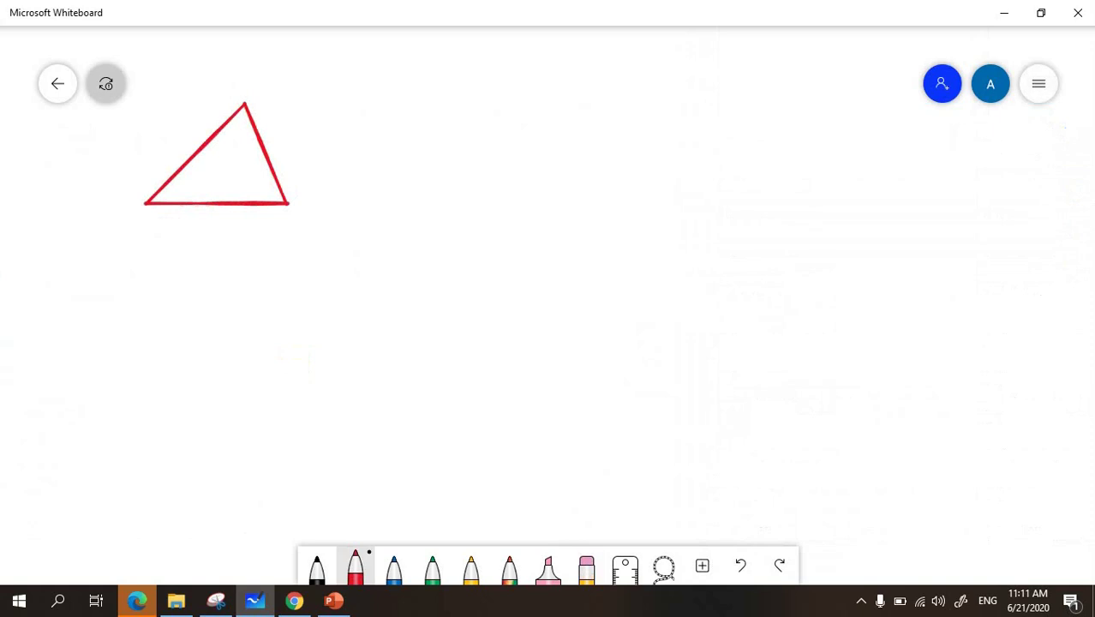
# Step: Turn off Ink to shape and draw a freehand red triangle beside the first one
pyautogui.click(1038, 83)
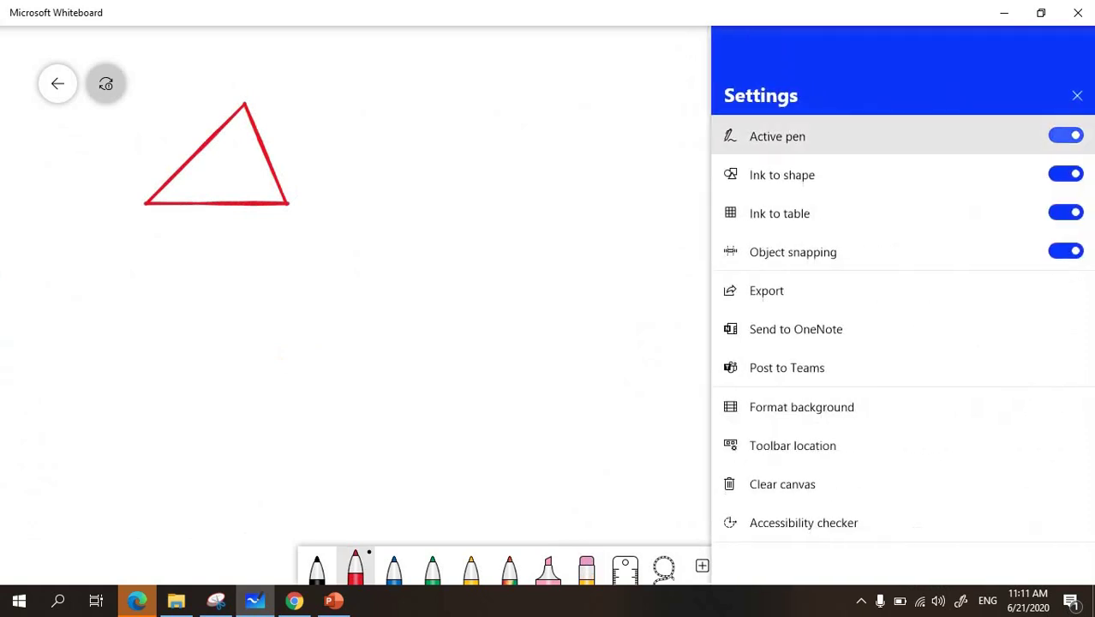
pyautogui.click(1065, 174)
pyautogui.click(430, 320)
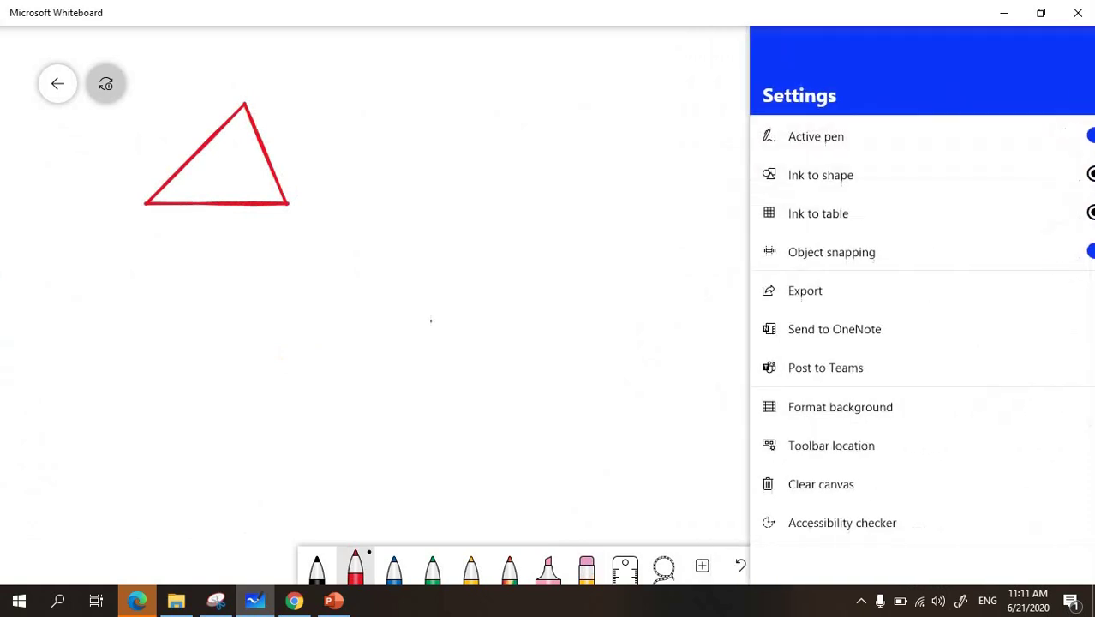
pyautogui.moveTo(467, 111)
pyautogui.mouseDown()
pyautogui.moveTo(548, 178)
pyautogui.moveTo(492, 85)
pyautogui.mouseUp()
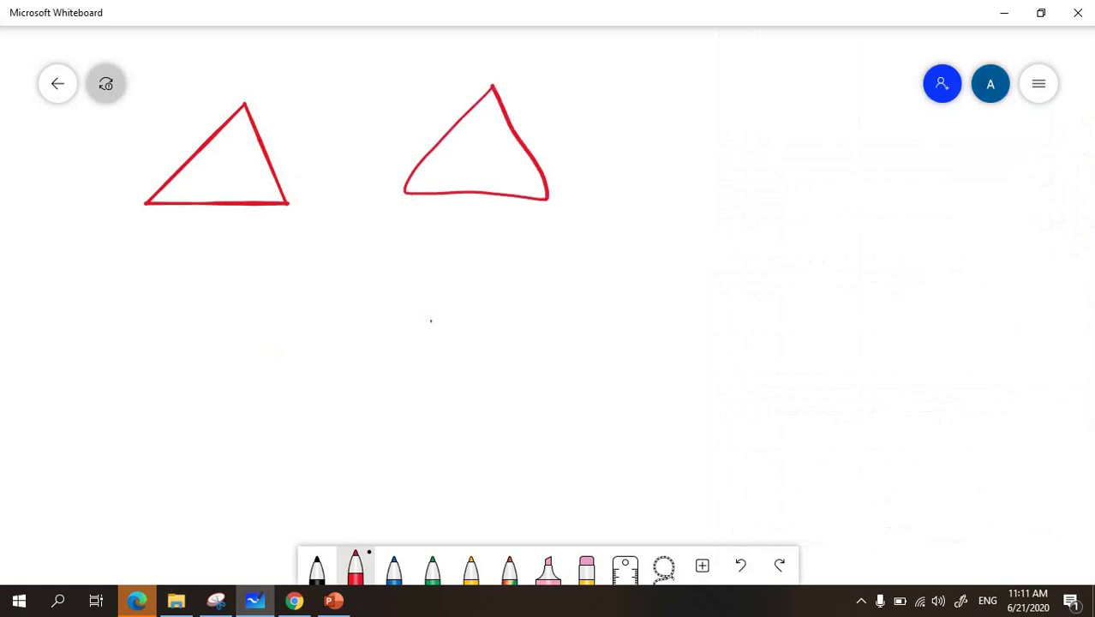
# Step: Turn Ink to shape back on and draw two more red triangles, a small flat one and a larger one
pyautogui.click(1038, 83)
pyautogui.click(1065, 173)
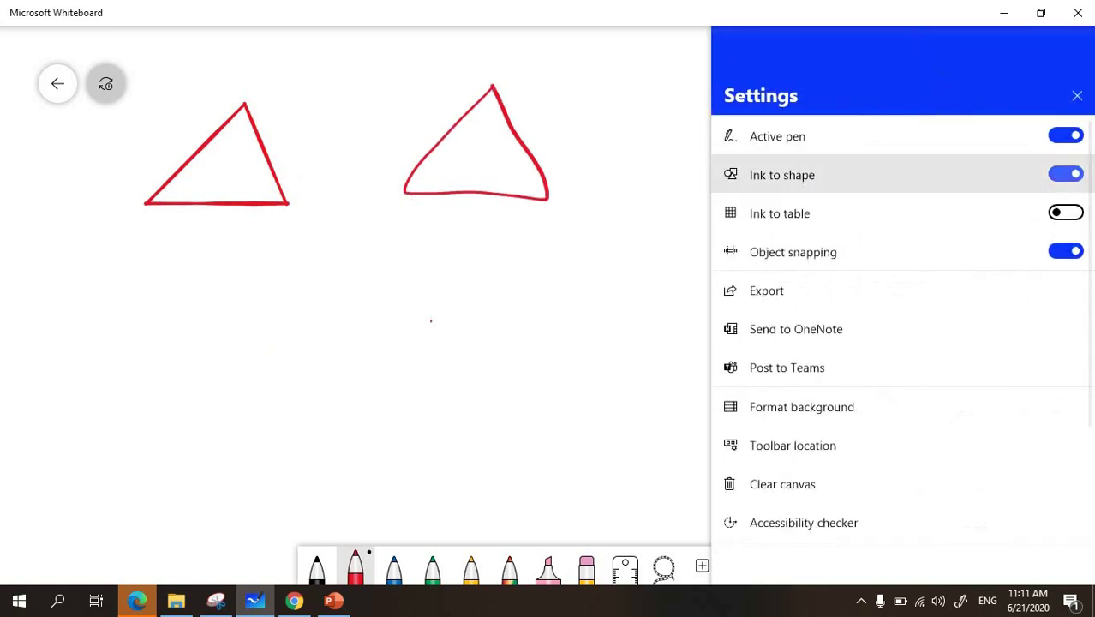
pyautogui.click(328, 277)
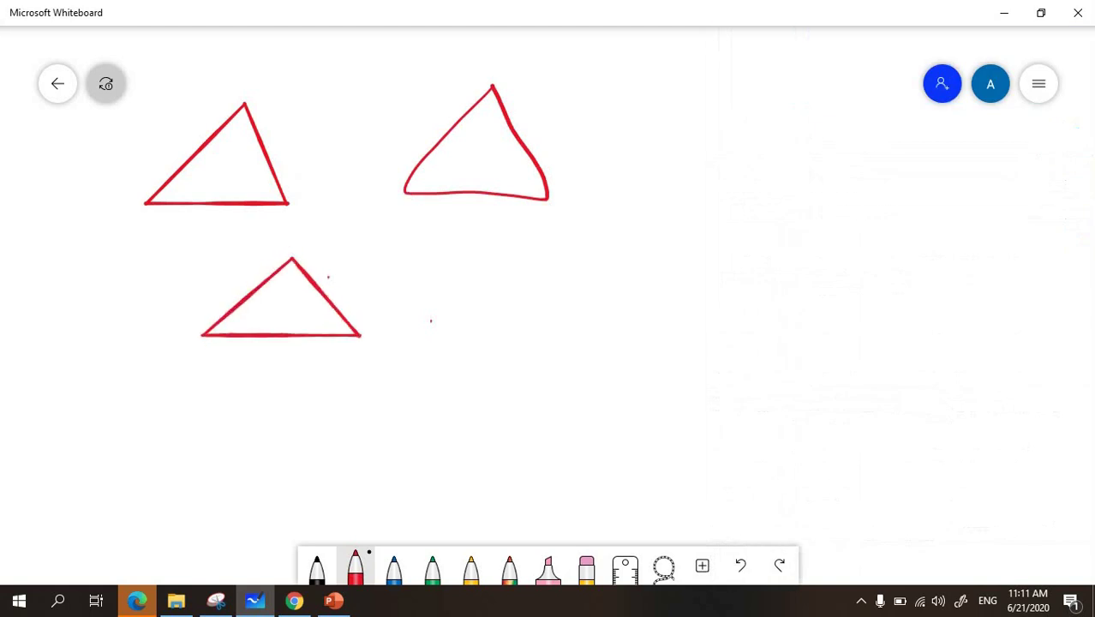
pyautogui.moveTo(704, 152)
pyautogui.mouseDown()
pyautogui.moveTo(787, 294)
pyautogui.moveTo(710, 137)
pyautogui.mouseUp()
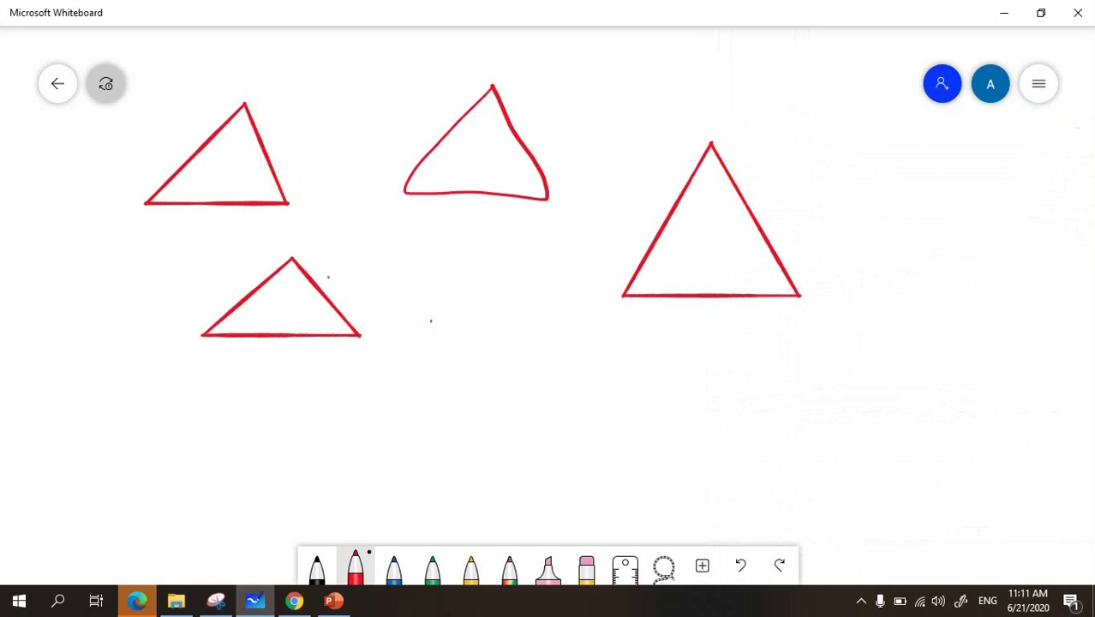
# Step: Draw a circle, a square and a wide rectangle in red, and a pentagon with the blue pen
pyautogui.moveTo(495, 270)
pyautogui.mouseDown()
pyautogui.moveTo(386, 364)
pyautogui.moveTo(536, 293)
pyautogui.moveTo(498, 265)
pyautogui.mouseUp()
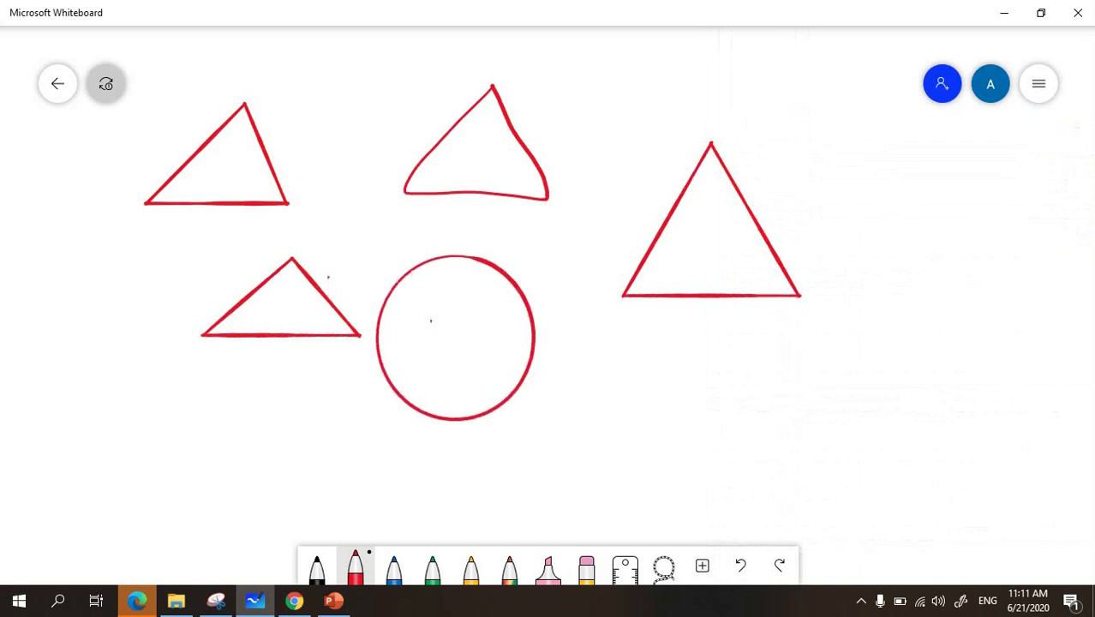
pyautogui.moveTo(870, 251)
pyautogui.mouseDown()
pyautogui.moveTo(979, 215)
pyautogui.moveTo(866, 169)
pyautogui.mouseUp()
pyautogui.moveTo(610, 348)
pyautogui.mouseDown()
pyautogui.moveTo(831, 333)
pyautogui.moveTo(670, 432)
pyautogui.moveTo(611, 347)
pyautogui.mouseUp()
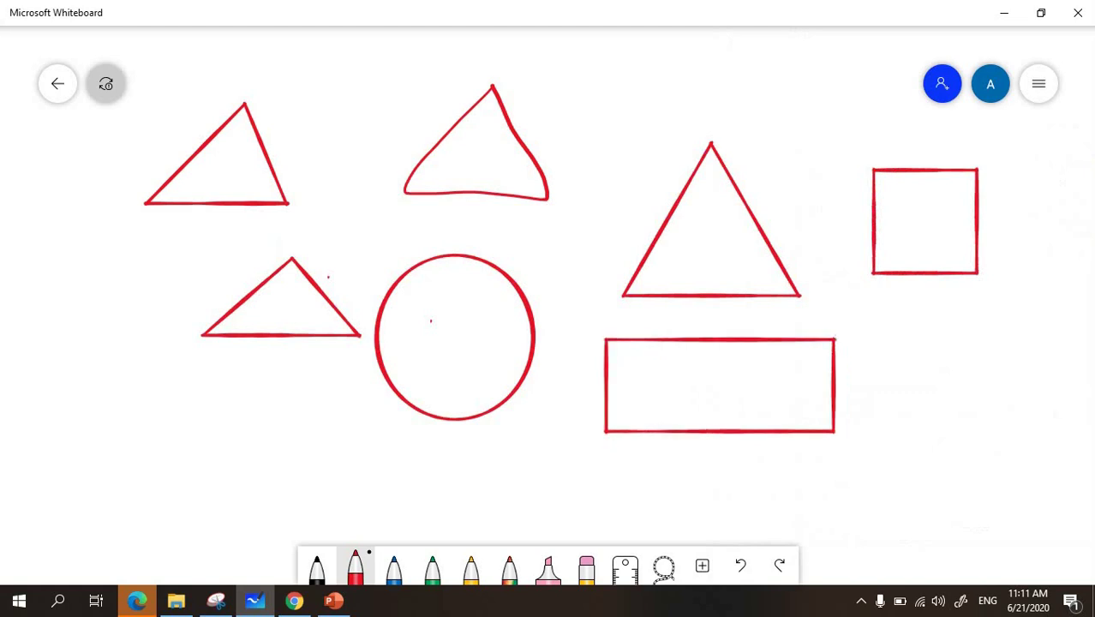
pyautogui.click(394, 565)
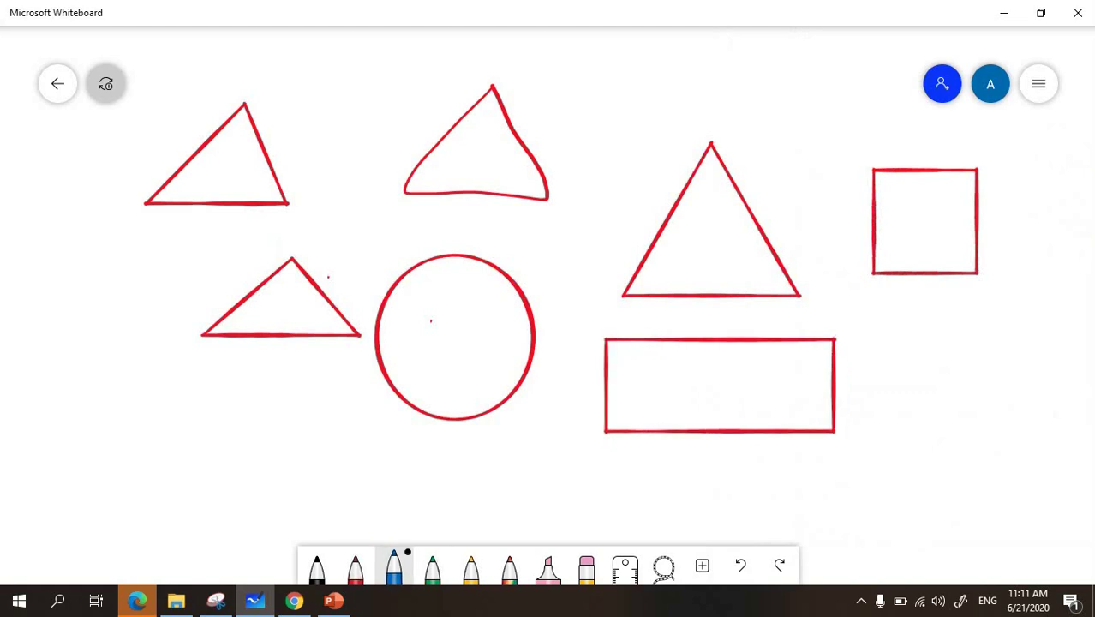
pyautogui.moveTo(203, 372)
pyautogui.mouseDown()
pyautogui.moveTo(137, 426)
pyautogui.moveTo(171, 499)
pyautogui.moveTo(278, 498)
pyautogui.moveTo(278, 401)
pyautogui.moveTo(182, 368)
pyautogui.mouseUp()
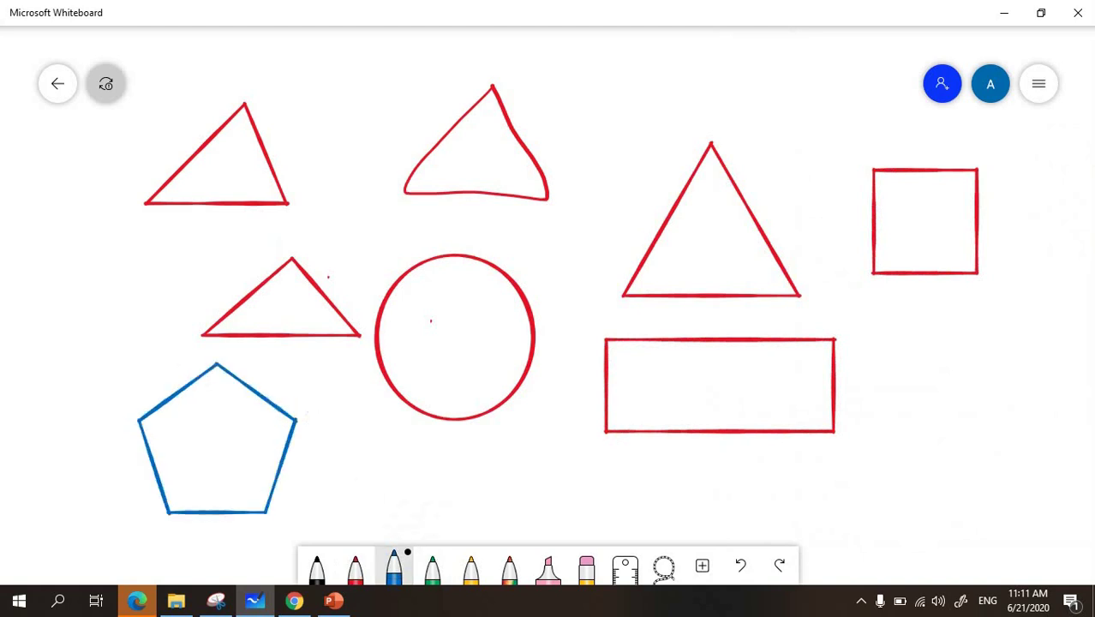
# Step: Give the blue pen a thinner tip and draw two hexagons, below the square and above the large triangle
pyautogui.click(393, 566)
pyautogui.click(433, 488)
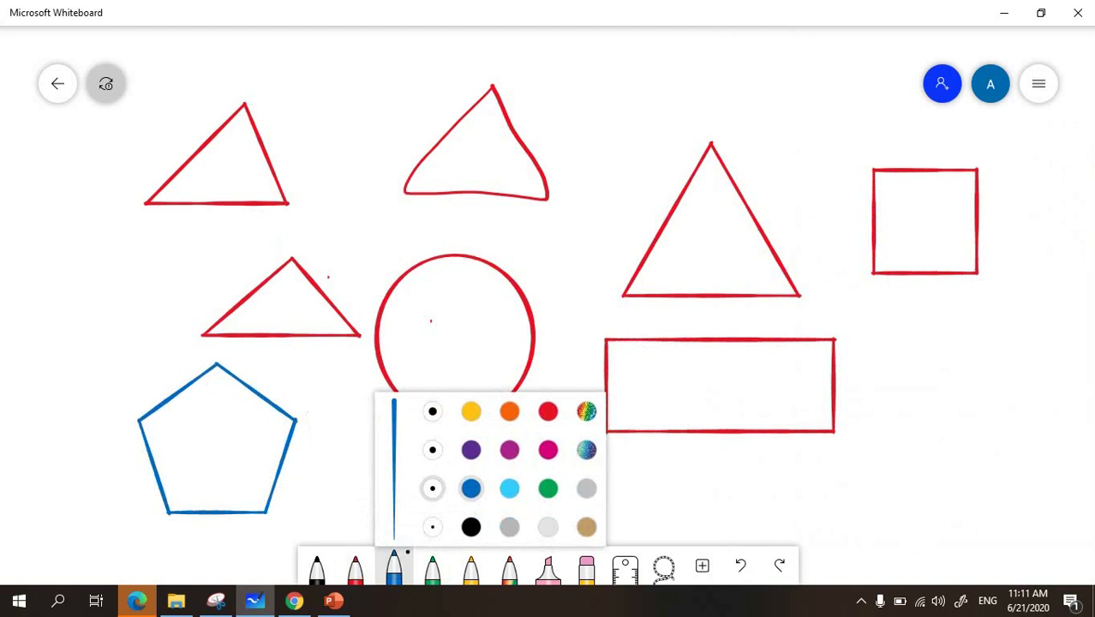
pyautogui.moveTo(899, 364); pyautogui.dragTo(946, 326)
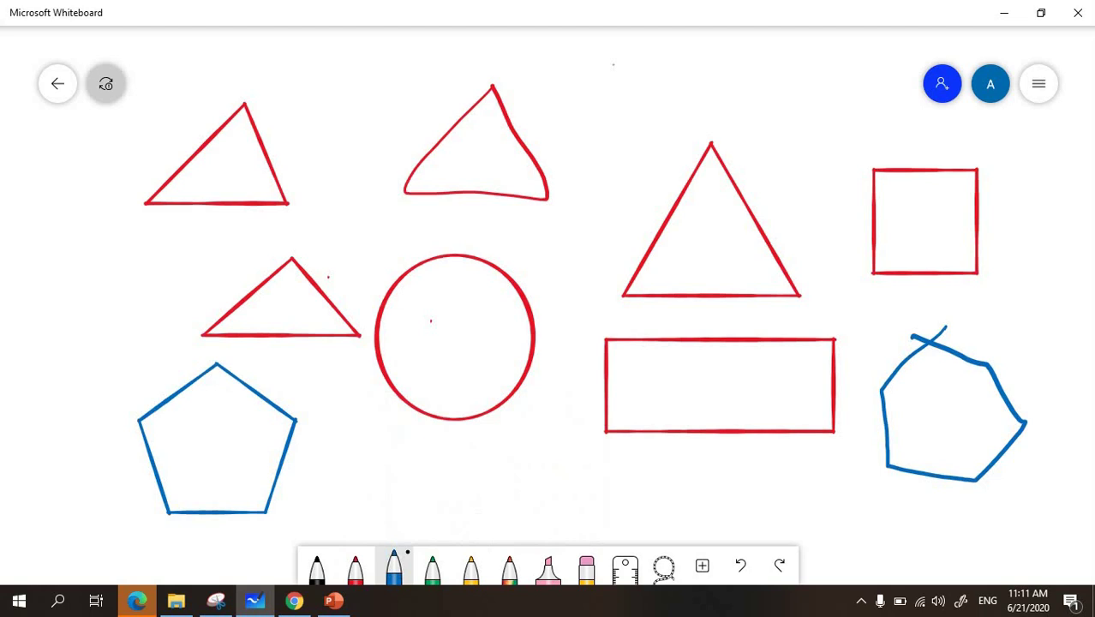
pyautogui.moveTo(613, 64)
pyautogui.mouseDown()
pyautogui.moveTo(561, 126)
pyautogui.moveTo(579, 164)
pyautogui.moveTo(665, 142)
pyautogui.moveTo(670, 81)
pyautogui.moveTo(613, 65)
pyautogui.mouseUp()
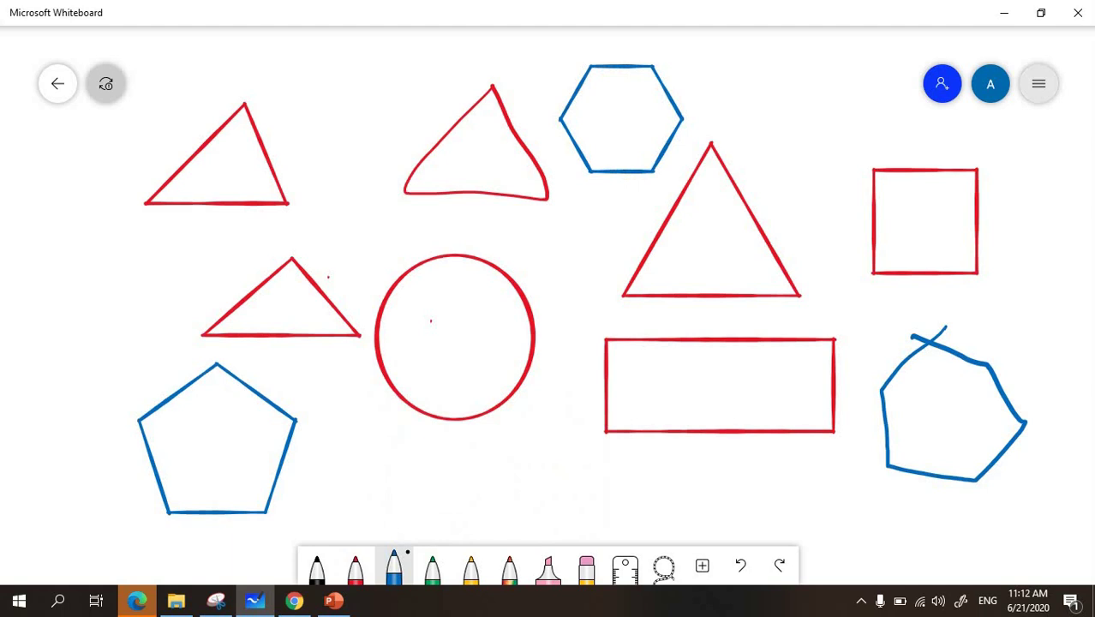
# Step: Clear all the drawn shapes from the canvas
pyautogui.click(1038, 83)
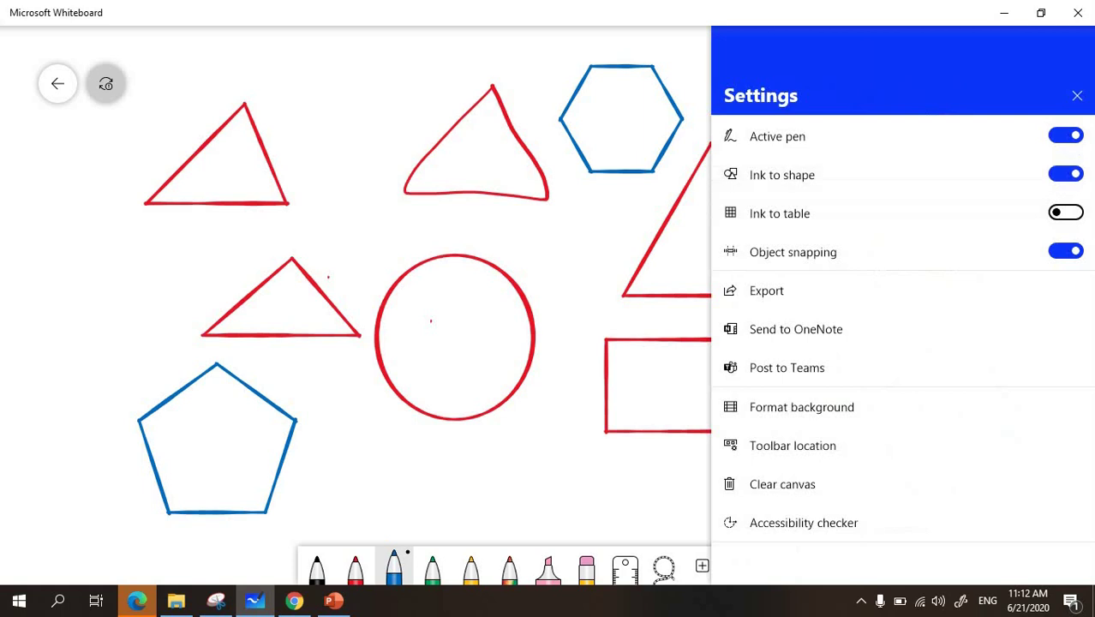
pyautogui.click(542, 451)
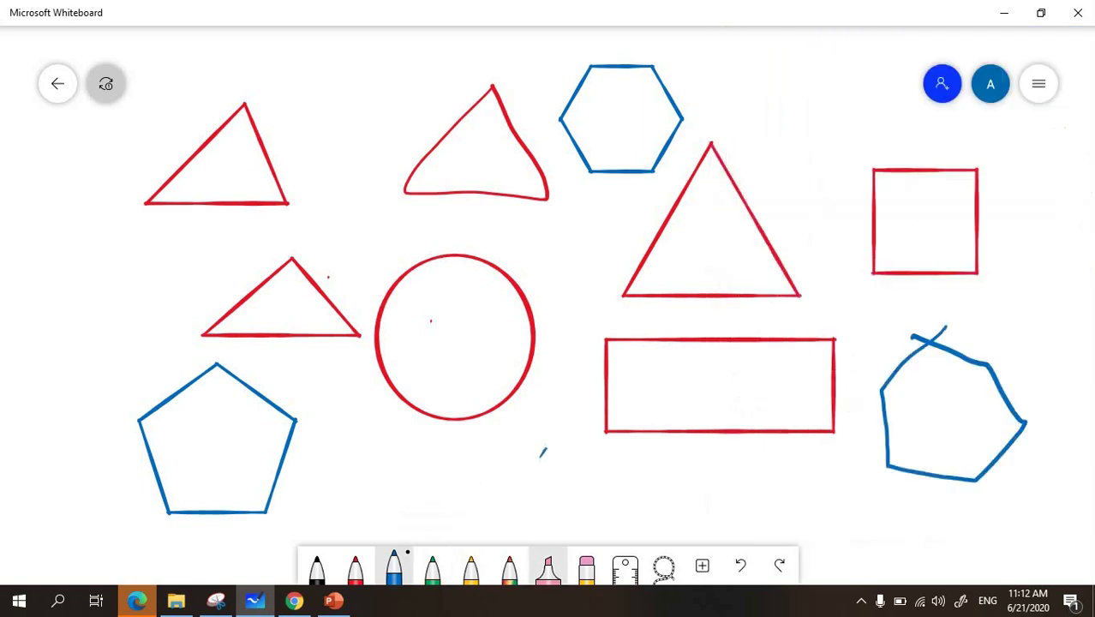
pyautogui.click(587, 567)
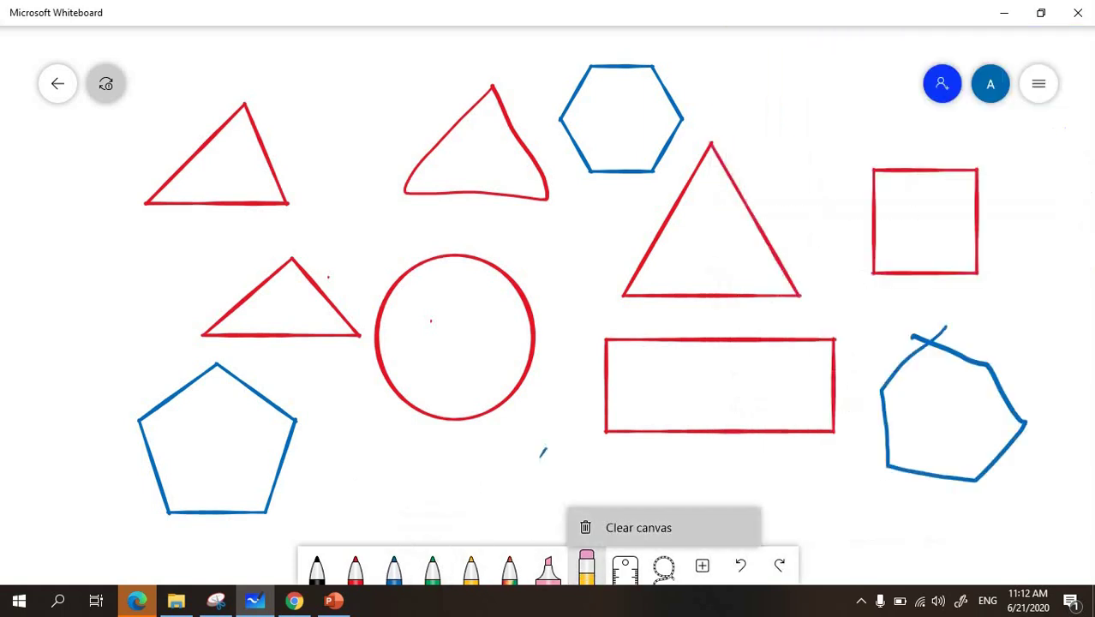
pyautogui.click(639, 530)
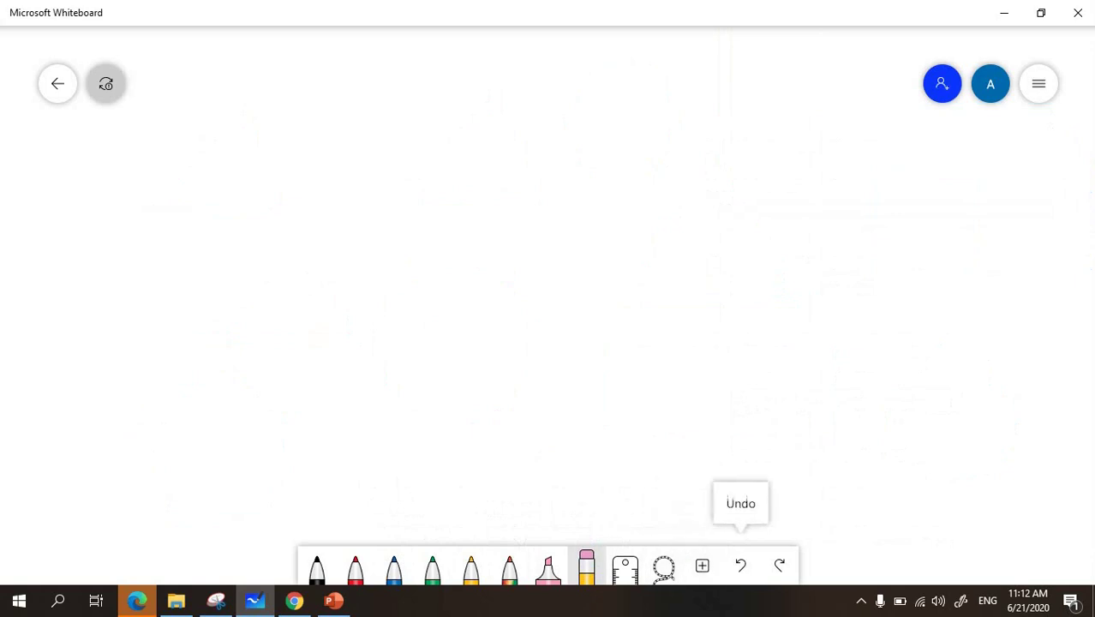
# Step: Turn on Ink to table and draw a blue rectangle divided by a horizontal line to form a two-row table
pyautogui.click(1038, 83)
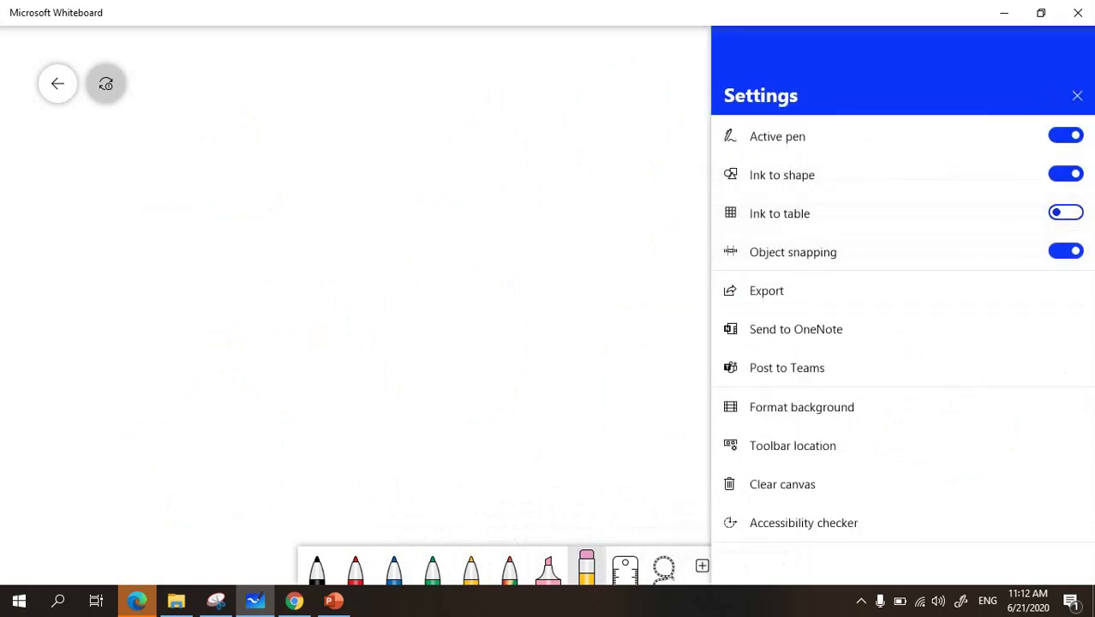
pyautogui.click(1064, 213)
pyautogui.press('Escape')
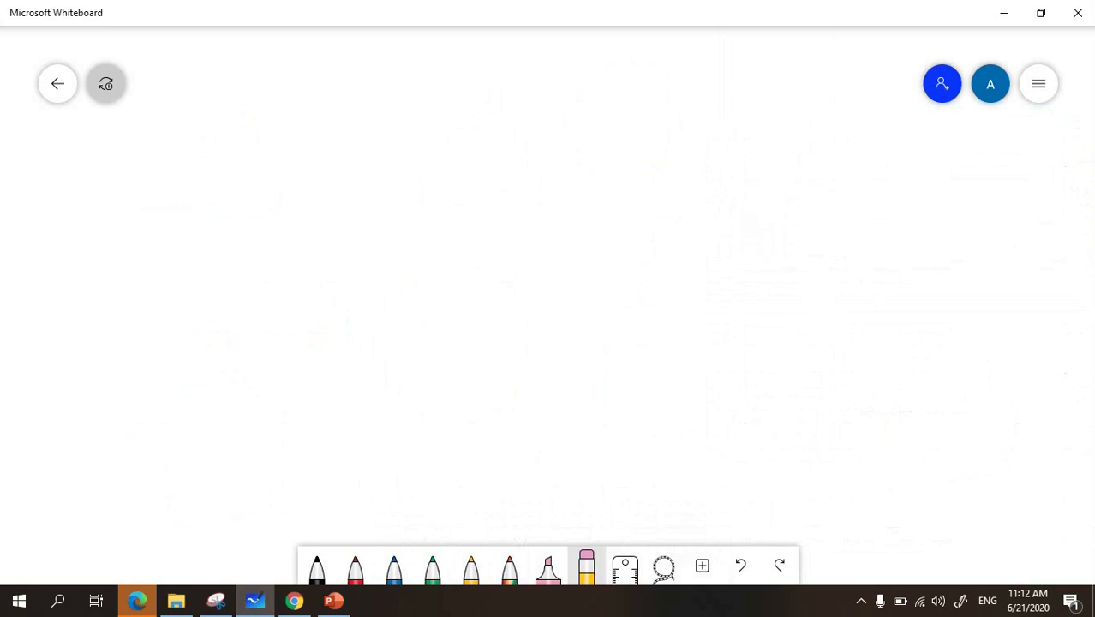
pyautogui.click(393, 567)
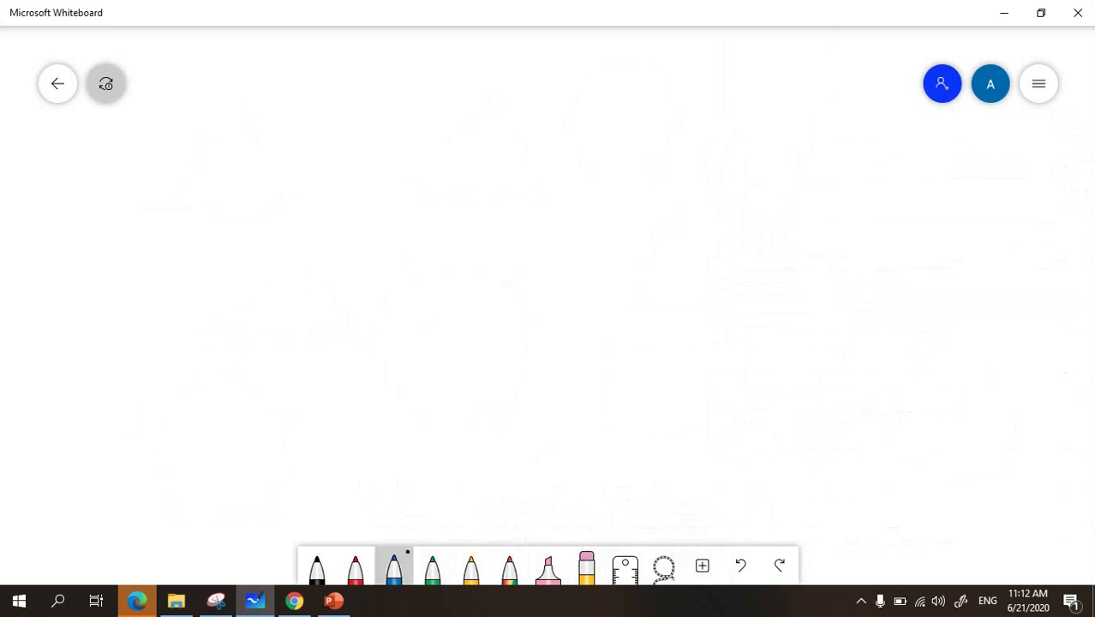
pyautogui.moveTo(269, 133)
pyautogui.mouseDown()
pyautogui.moveTo(638, 152)
pyautogui.moveTo(438, 301)
pyautogui.moveTo(269, 195)
pyautogui.moveTo(288, 136)
pyautogui.mouseUp()
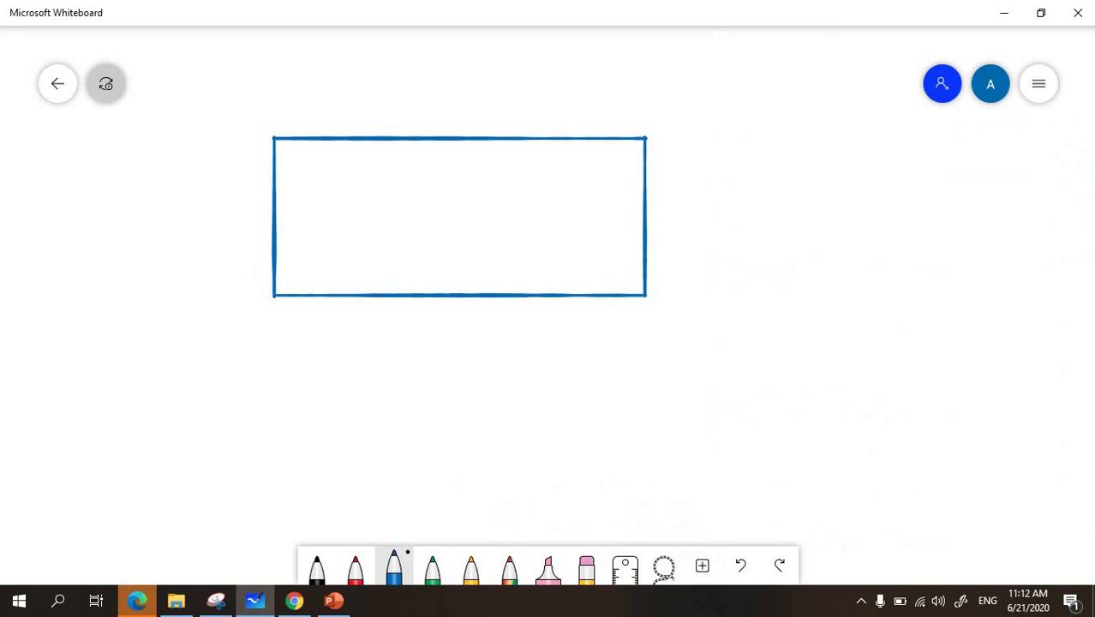
pyautogui.moveTo(275, 215); pyautogui.dragTo(652, 222)
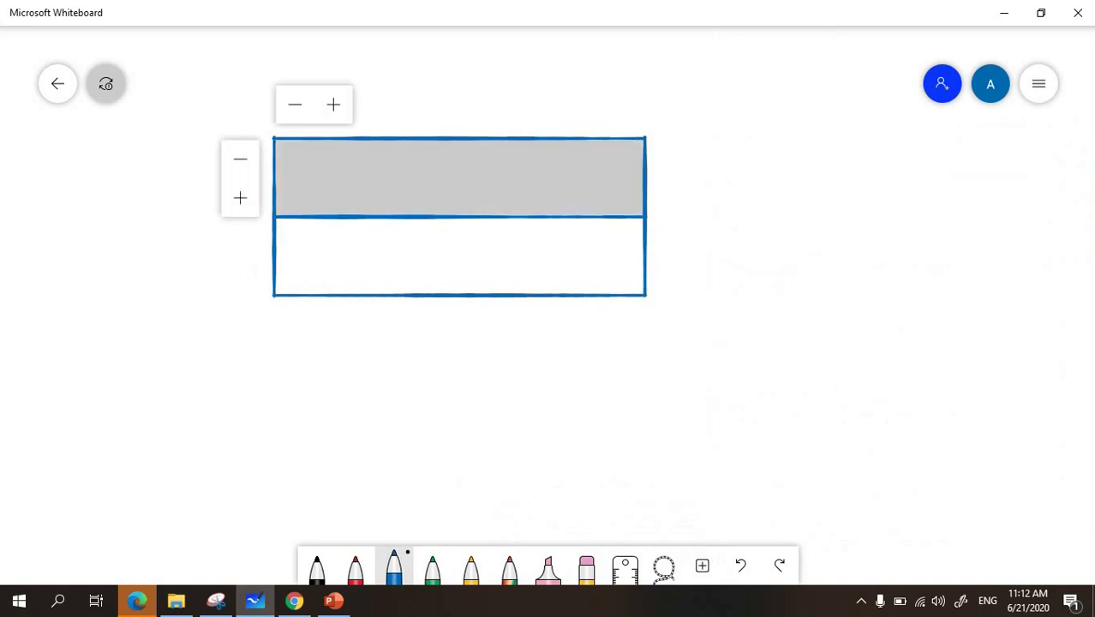
# Step: Add a second column to the table, and add and remove rows until it has three
pyautogui.click(333, 104)
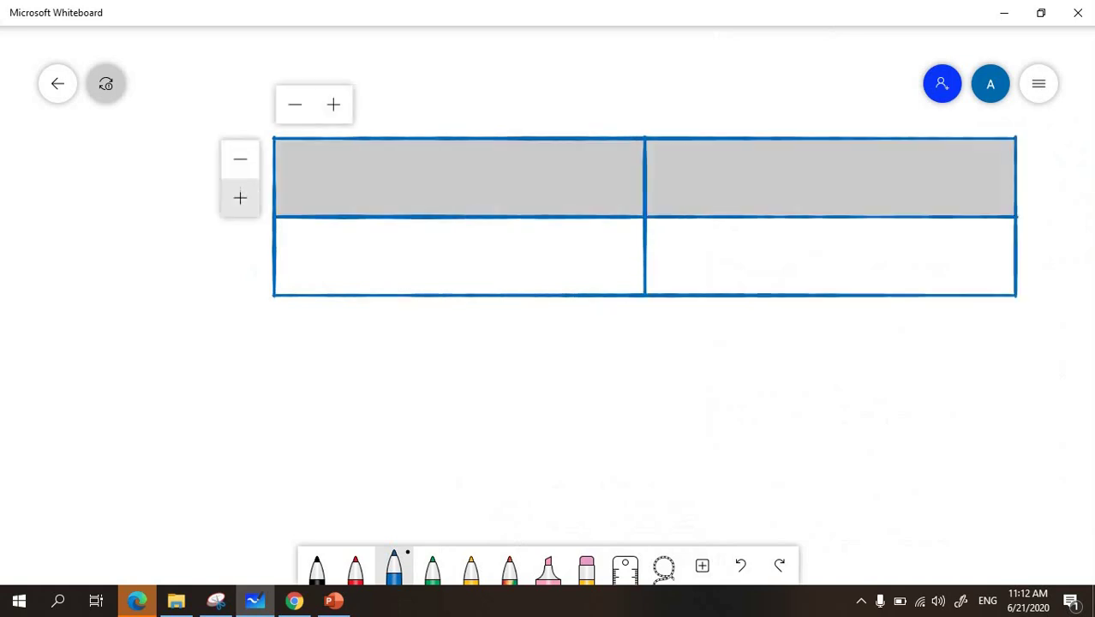
pyautogui.click(240, 198)
pyautogui.click(240, 198)
pyautogui.click(240, 158)
pyautogui.click(240, 159)
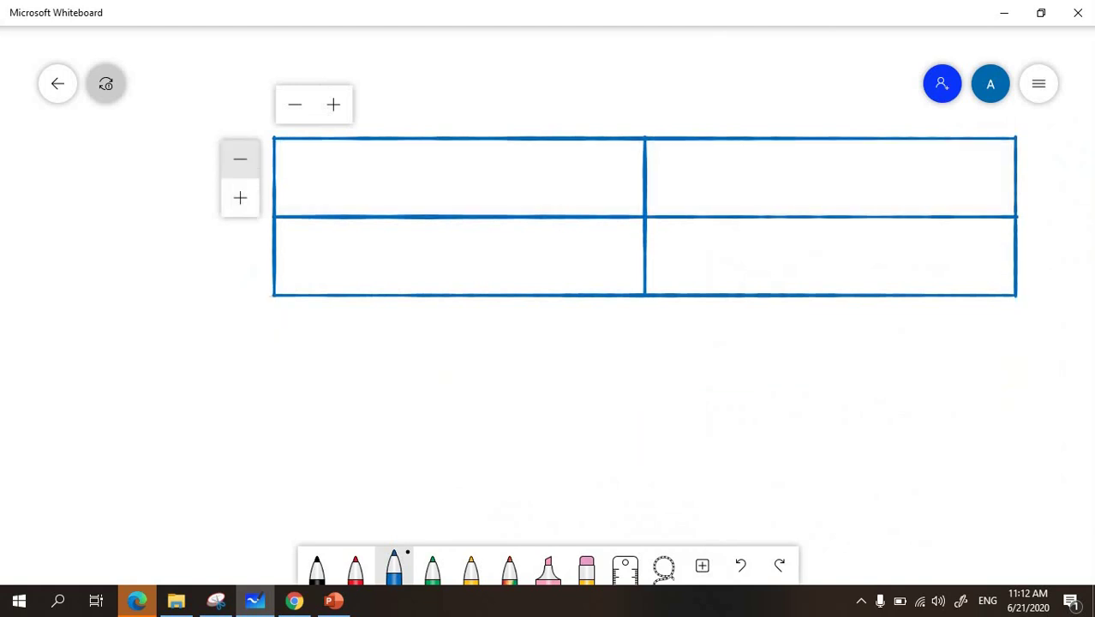
pyautogui.click(240, 198)
pyautogui.click(240, 198)
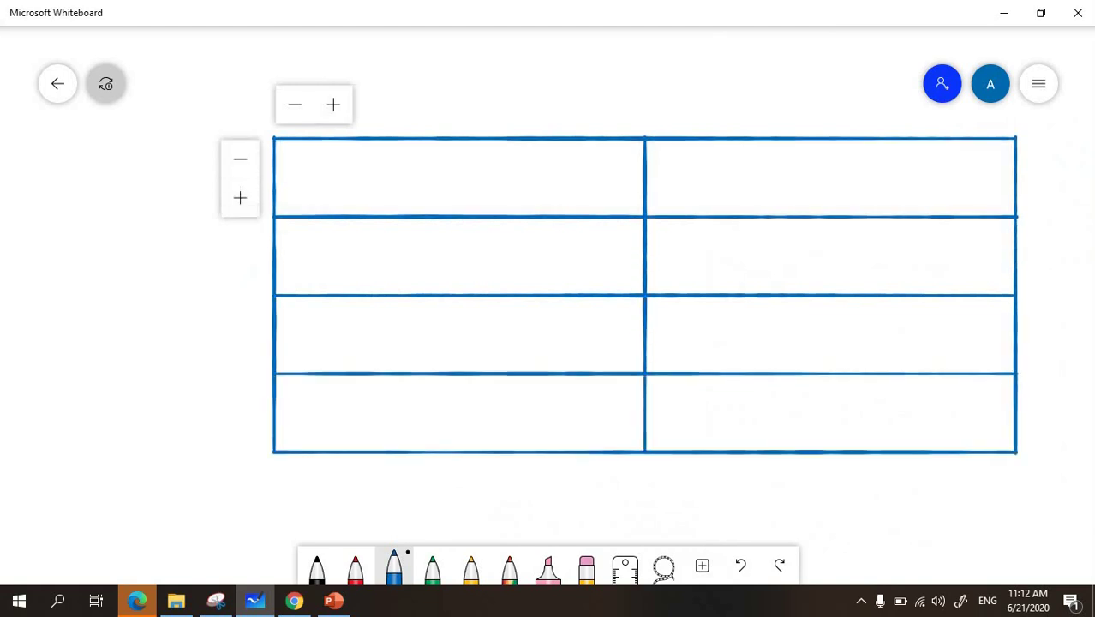
pyautogui.click(240, 158)
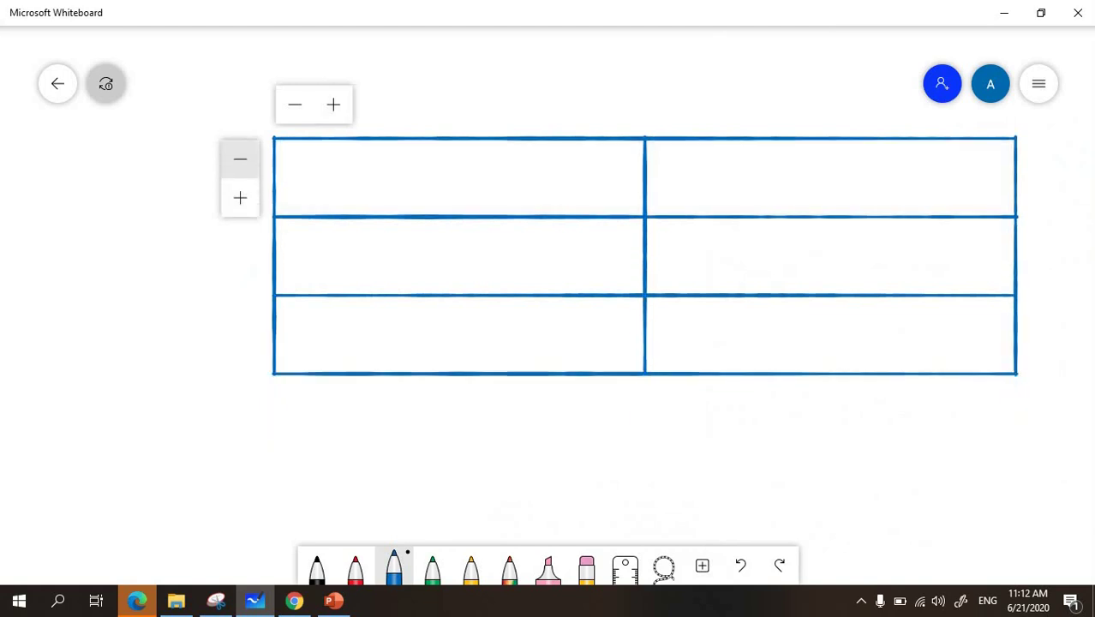
# Step: Remove the table's third row and handwrite "Matematika" with the red pen in the first cell of the top row
pyautogui.click(240, 158)
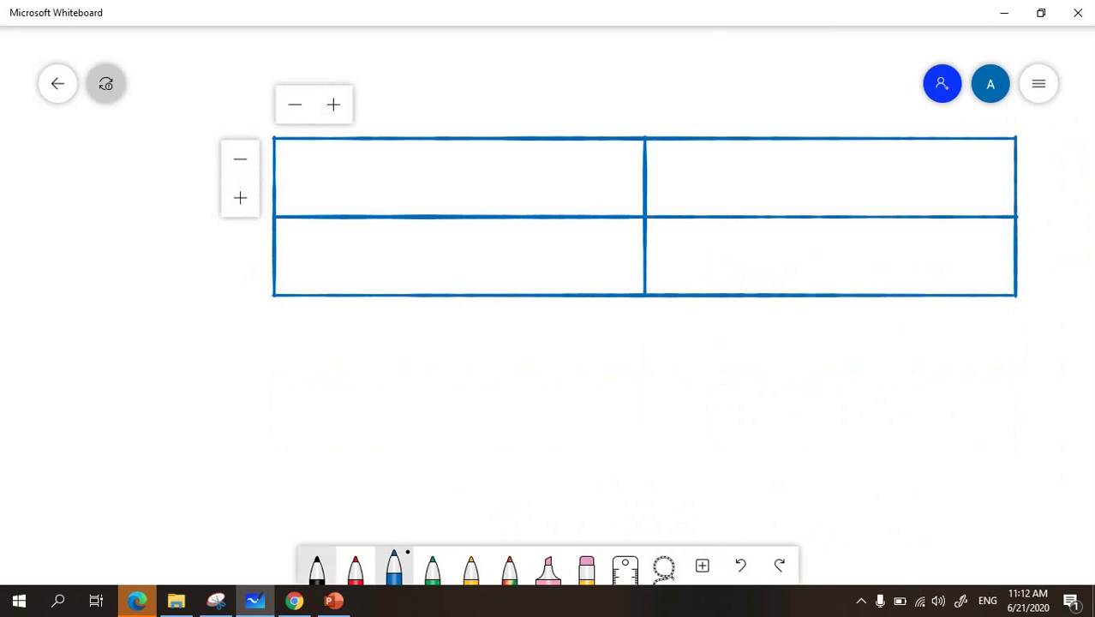
pyautogui.click(355, 567)
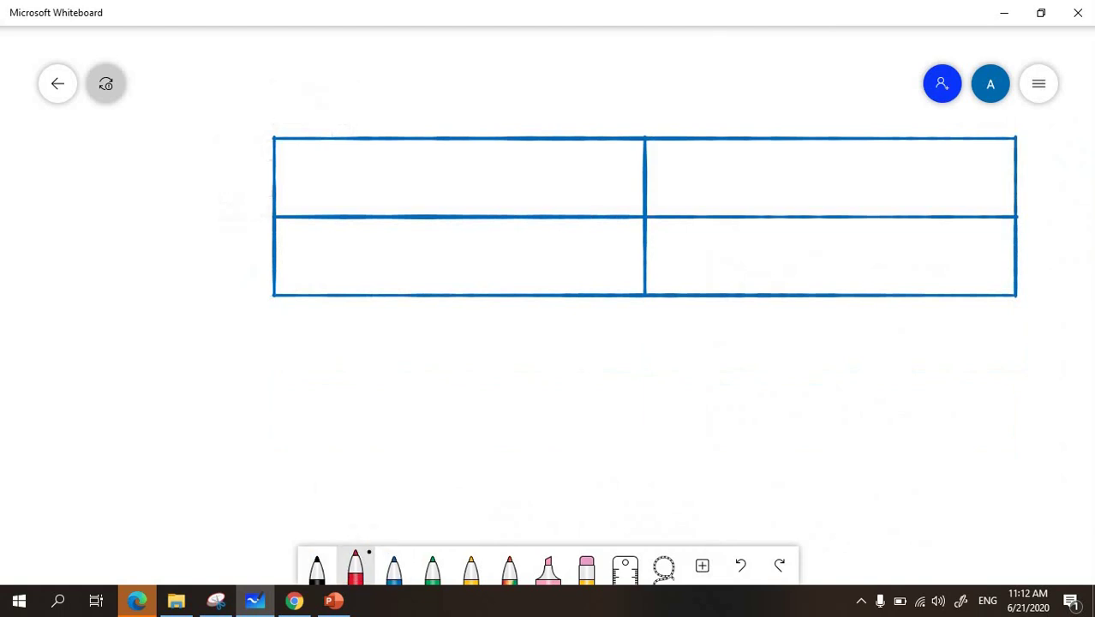
pyautogui.moveTo(323, 157)
pyautogui.mouseDown()
pyautogui.moveTo(361, 195)
pyautogui.moveTo(386, 199)
pyautogui.mouseUp()
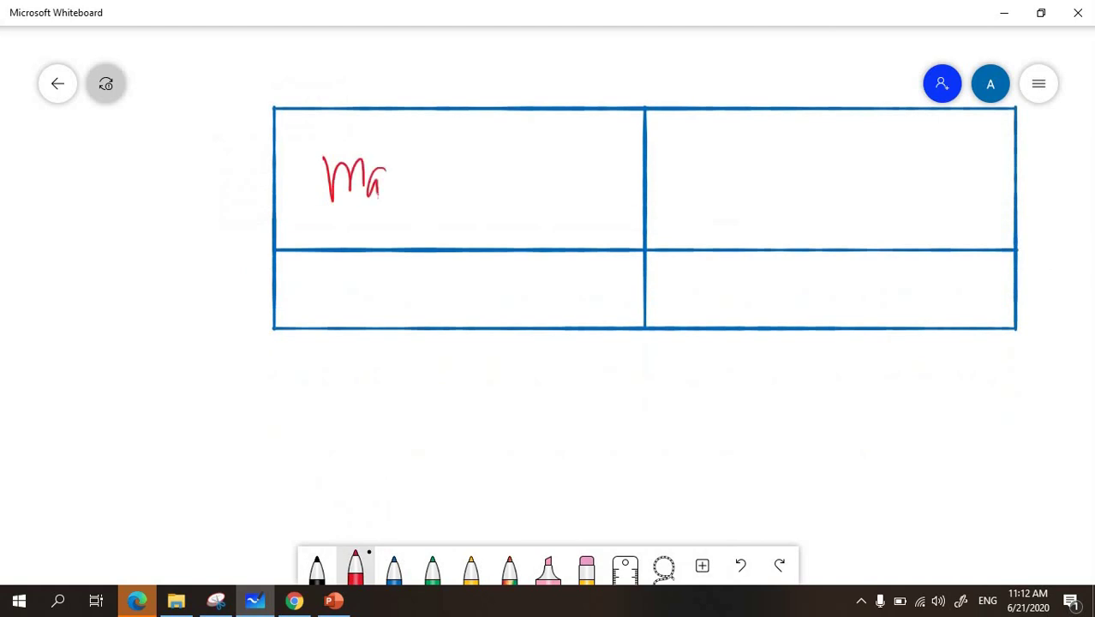
pyautogui.moveTo(394, 161)
pyautogui.mouseDown()
pyautogui.moveTo(416, 197)
pyautogui.moveTo(444, 190)
pyautogui.moveTo(466, 200)
pyautogui.mouseUp()
pyautogui.moveTo(485, 158); pyautogui.dragTo(505, 203)
pyautogui.moveTo(492, 168)
pyautogui.mouseDown()
pyautogui.moveTo(504, 165)
pyautogui.moveTo(522, 209)
pyautogui.moveTo(541, 205)
pyautogui.mouseUp()
pyautogui.moveTo(544, 190); pyautogui.dragTo(558, 203)
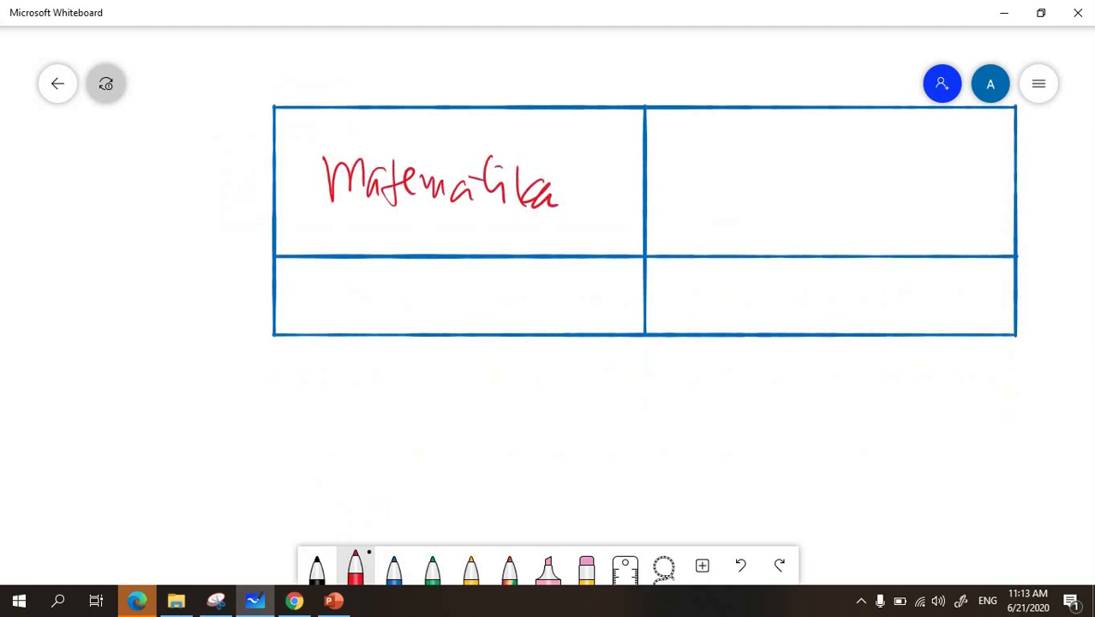
# Step: Handwrite "Fisika" in red in the cell below Matematika
pyautogui.moveTo(377, 291); pyautogui.dragTo(416, 284)
pyautogui.moveTo(398, 287)
pyautogui.mouseDown()
pyautogui.moveTo(401, 330)
pyautogui.moveTo(428, 330)
pyautogui.mouseUp()
pyautogui.moveTo(440, 295)
pyautogui.mouseDown()
pyautogui.moveTo(449, 300)
pyautogui.moveTo(435, 333)
pyautogui.mouseUp()
pyautogui.moveTo(463, 302); pyautogui.dragTo(483, 340)
pyautogui.moveTo(505, 305)
pyautogui.mouseDown()
pyautogui.moveTo(513, 334)
pyautogui.moveTo(531, 325)
pyautogui.mouseUp()
# Step: Handwrite "Biologi" in red in the second cell of the table's top row
pyautogui.moveTo(754, 143)
pyautogui.mouseDown()
pyautogui.moveTo(756, 196)
pyautogui.moveTo(774, 197)
pyautogui.mouseUp()
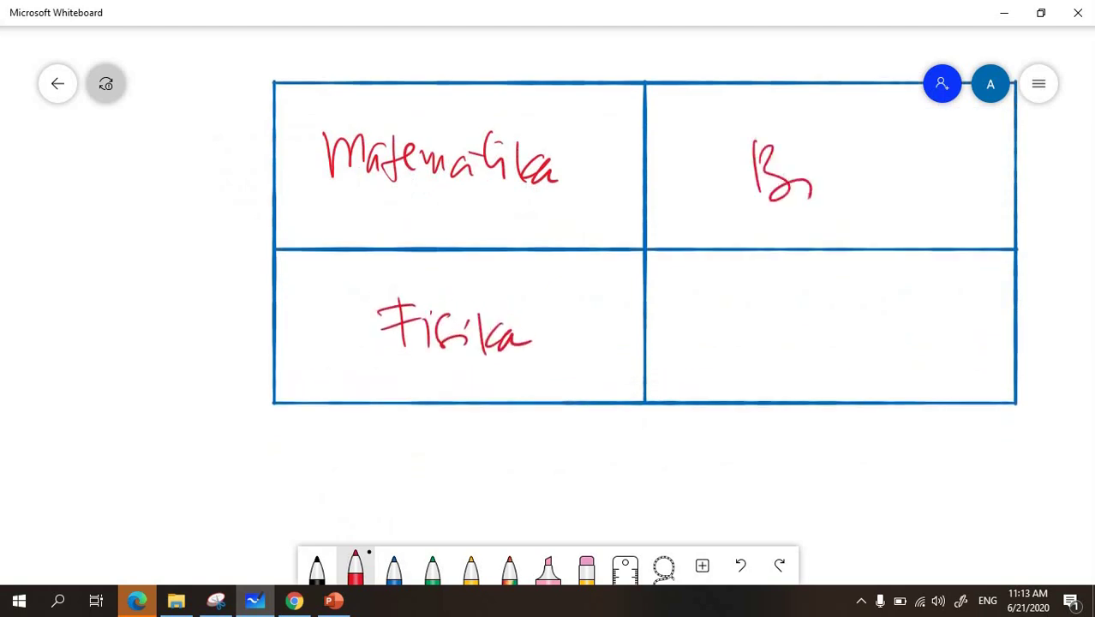
pyautogui.moveTo(813, 163); pyautogui.dragTo(822, 180)
pyautogui.moveTo(831, 170); pyautogui.dragTo(857, 196)
pyautogui.moveTo(872, 168); pyautogui.dragTo(870, 170)
pyautogui.moveTo(885, 168); pyautogui.dragTo(892, 209)
pyautogui.moveTo(915, 166); pyautogui.dragTo(920, 171)
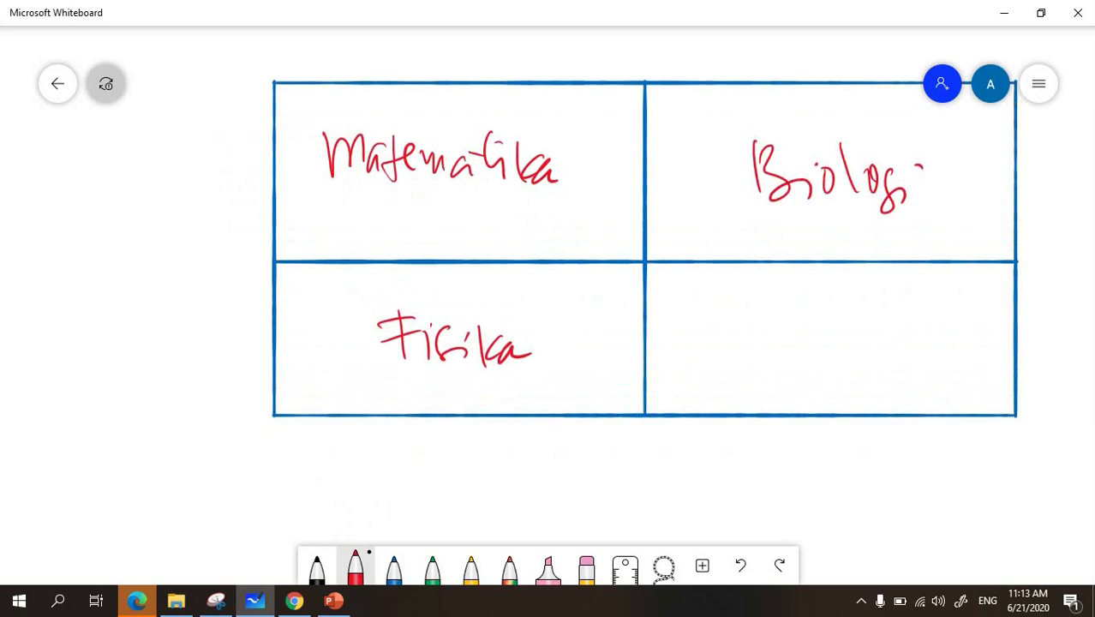
# Step: Clear the table and its handwriting from the canvas
pyautogui.click(1038, 83)
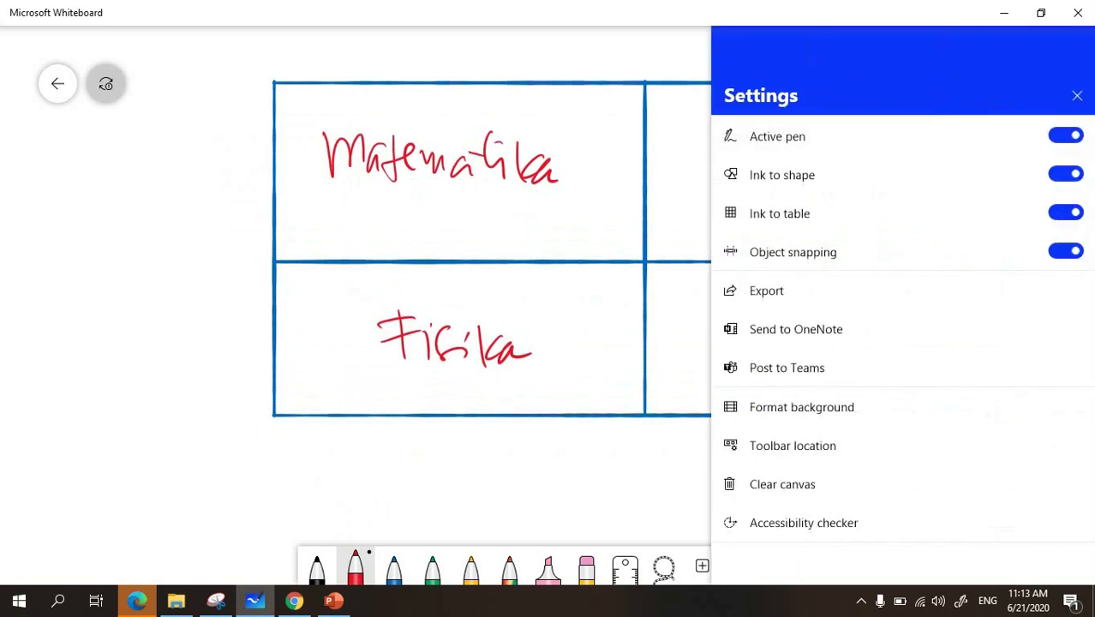
pyautogui.click(1077, 95)
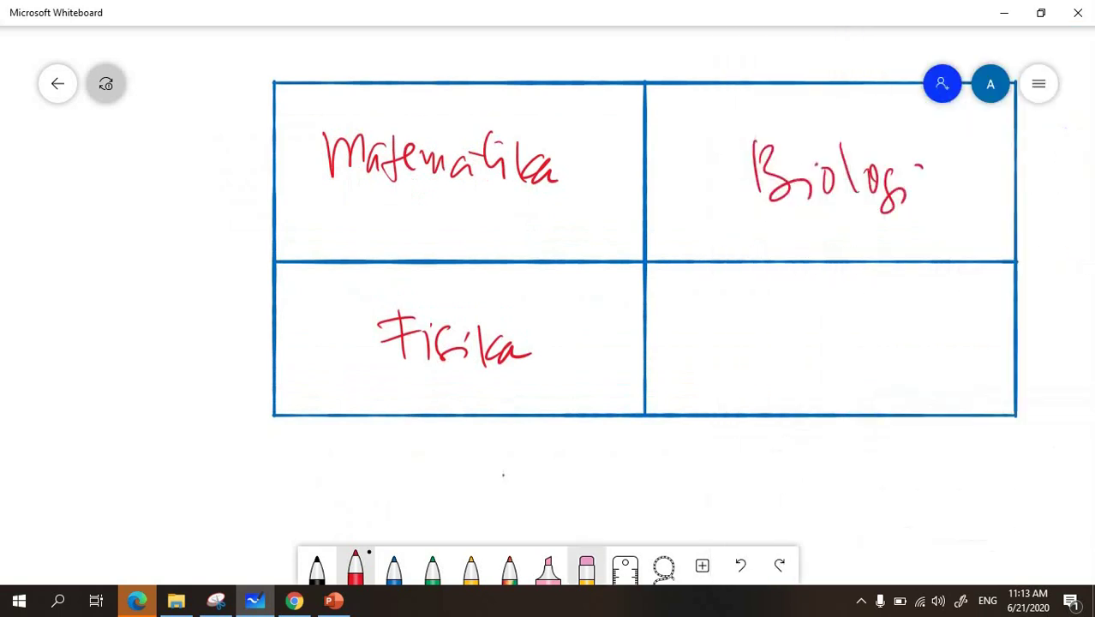
pyautogui.click(586, 567)
pyautogui.click(585, 567)
pyautogui.click(639, 527)
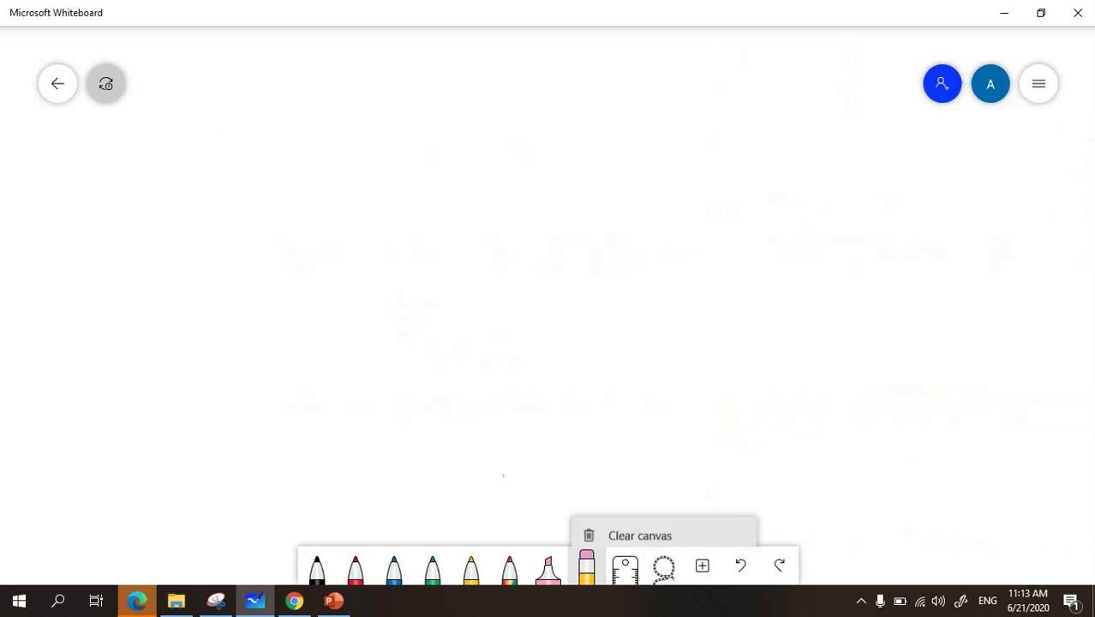
# Step: Change the canvas background colour to black, keeping the Solid pattern
pyautogui.click(1038, 83)
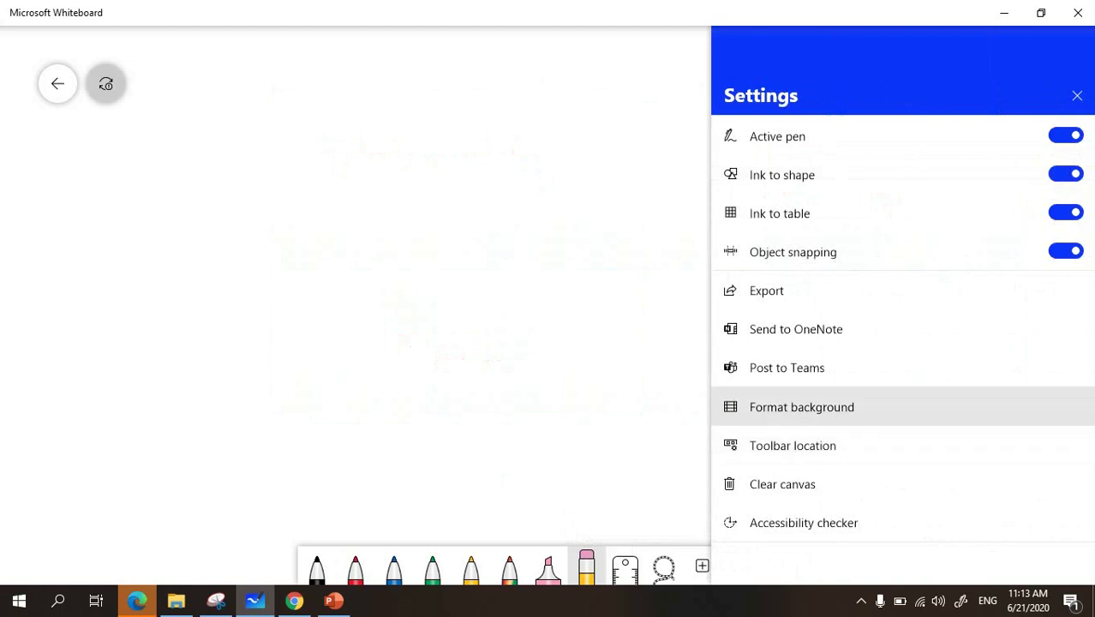
pyautogui.click(730, 408)
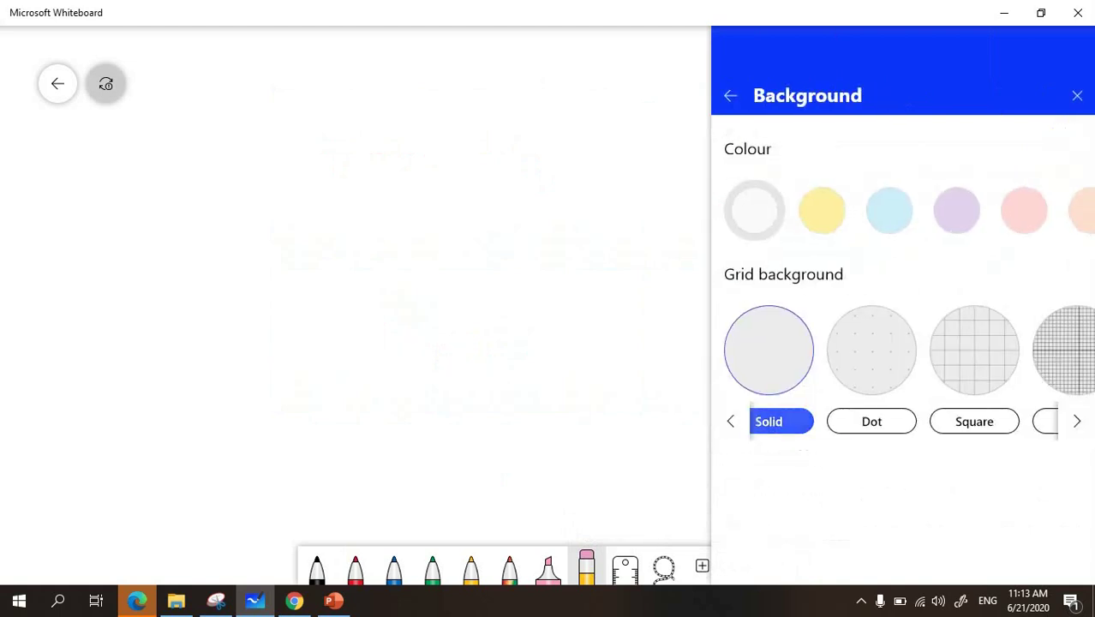
pyautogui.hscroll(5, 1023, 210)
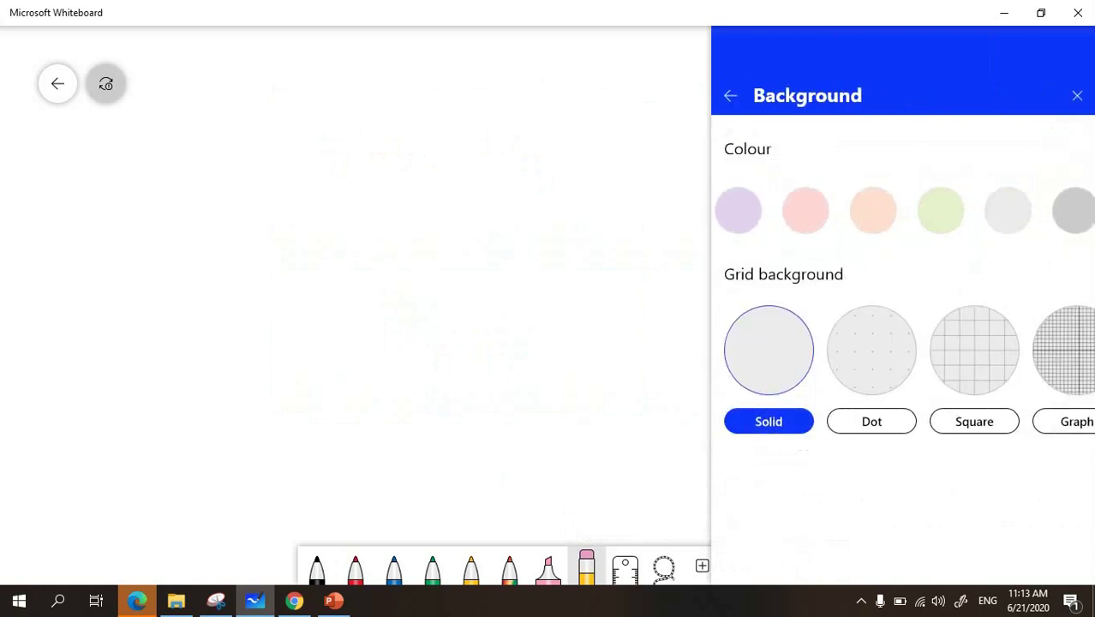
pyautogui.click(1039, 210)
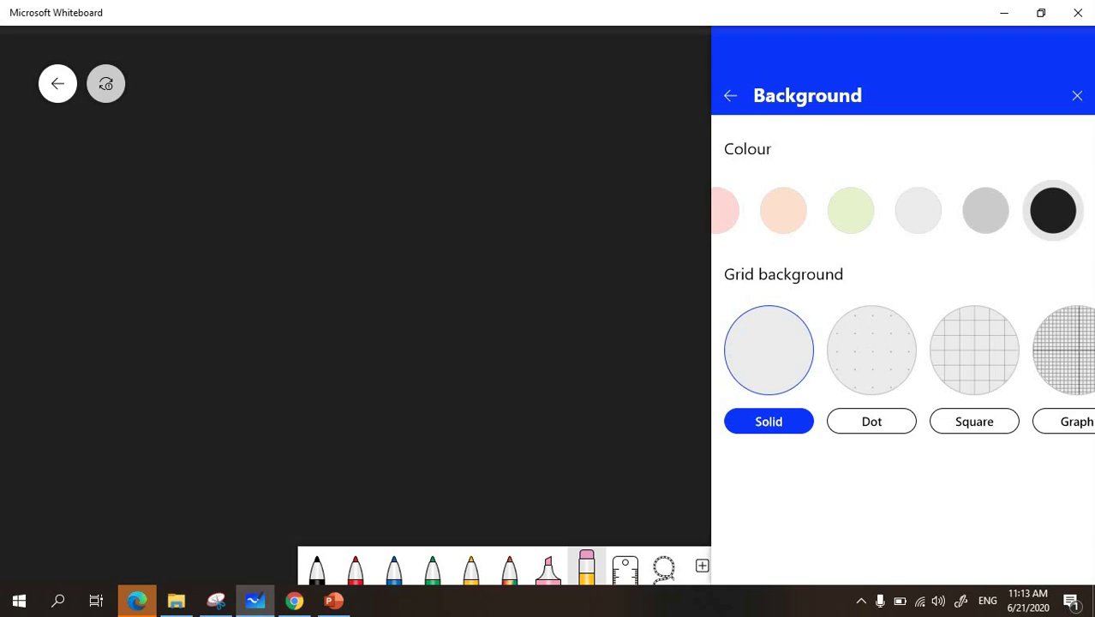
pyautogui.click(1077, 95)
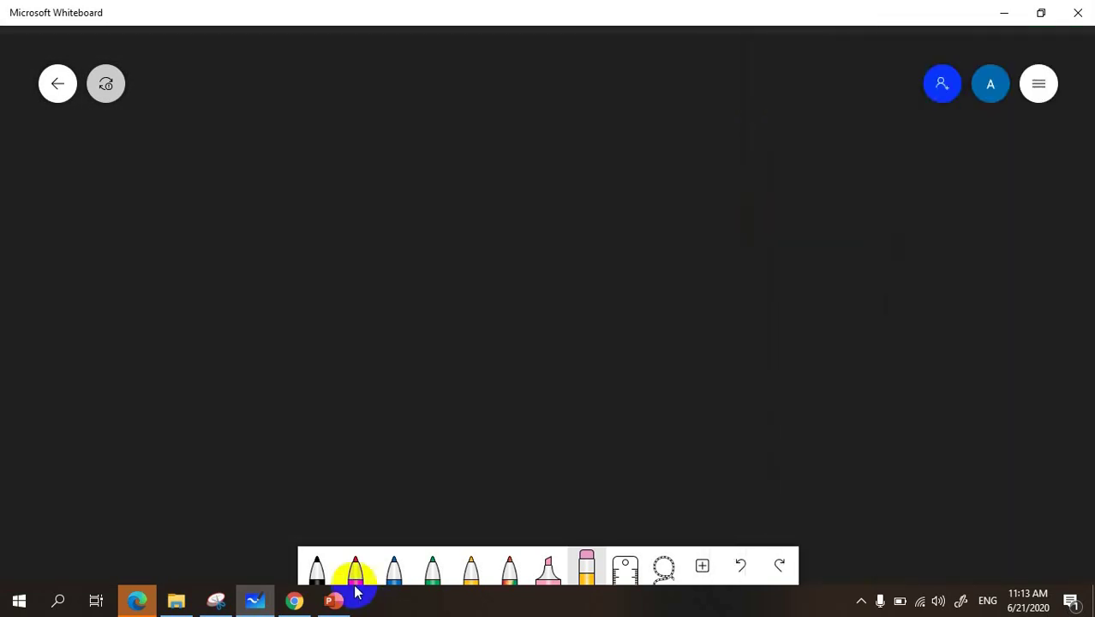
# Step: Handwrite "Matematika" with the yellow pen near the top of the black canvas
pyautogui.click(319, 568)
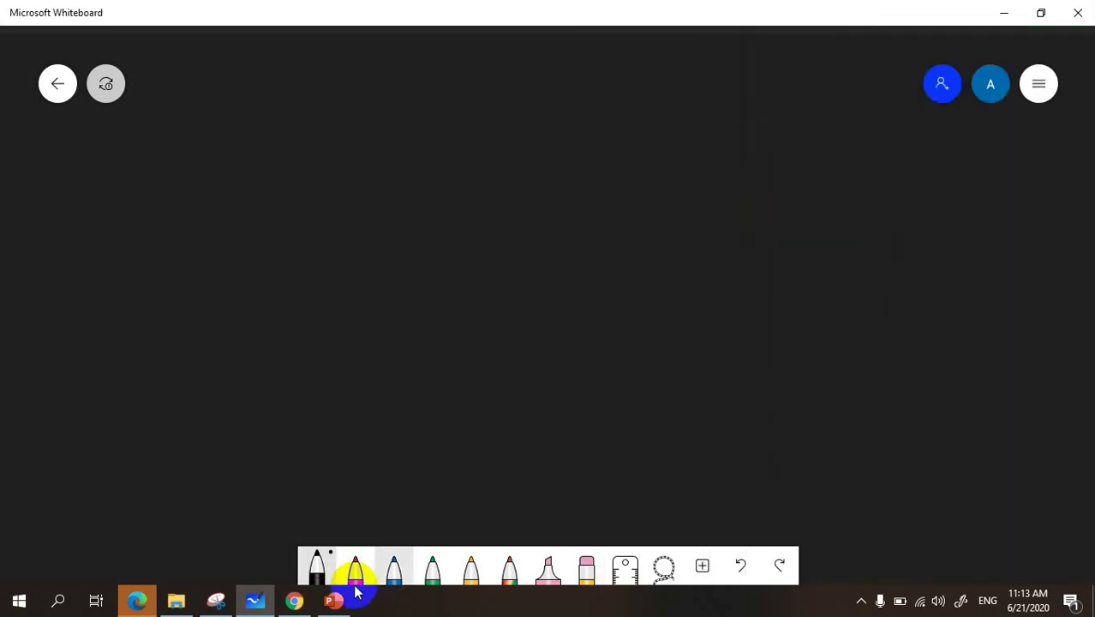
pyautogui.click(470, 567)
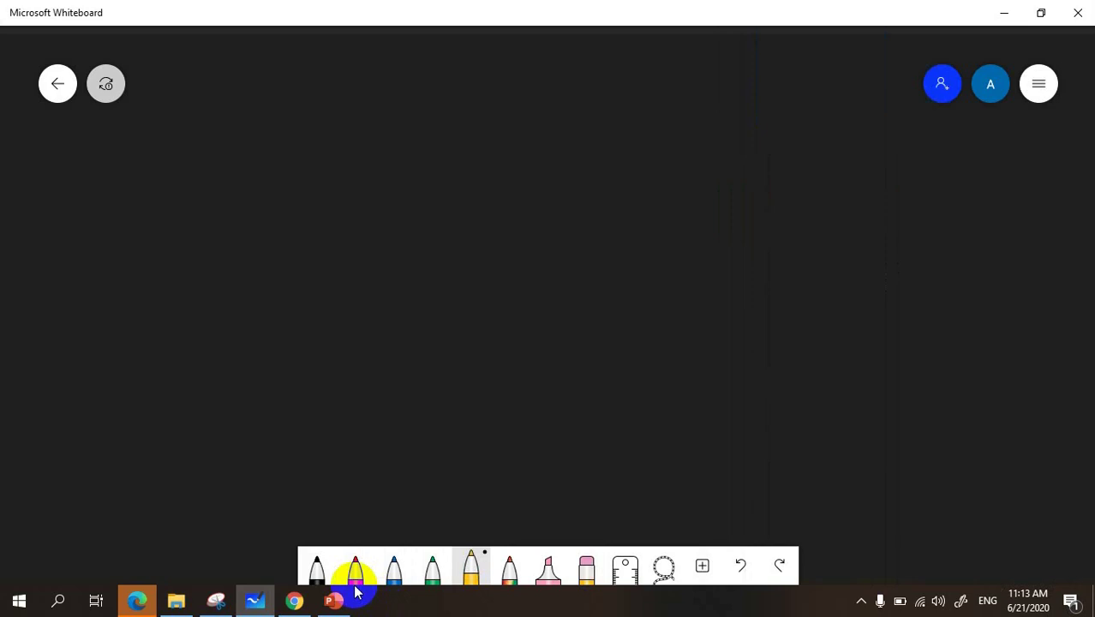
pyautogui.moveTo(238, 125)
pyautogui.mouseDown()
pyautogui.moveTo(274, 120)
pyautogui.moveTo(296, 93)
pyautogui.moveTo(314, 147)
pyautogui.moveTo(352, 154)
pyautogui.mouseUp()
pyautogui.moveTo(356, 104)
pyautogui.mouseDown()
pyautogui.moveTo(377, 151)
pyautogui.moveTo(413, 154)
pyautogui.moveTo(446, 112)
pyautogui.moveTo(492, 158)
pyautogui.mouseUp()
pyautogui.moveTo(493, 147); pyautogui.dragTo(531, 156)
pyautogui.moveTo(470, 89); pyautogui.dragTo(477, 94)
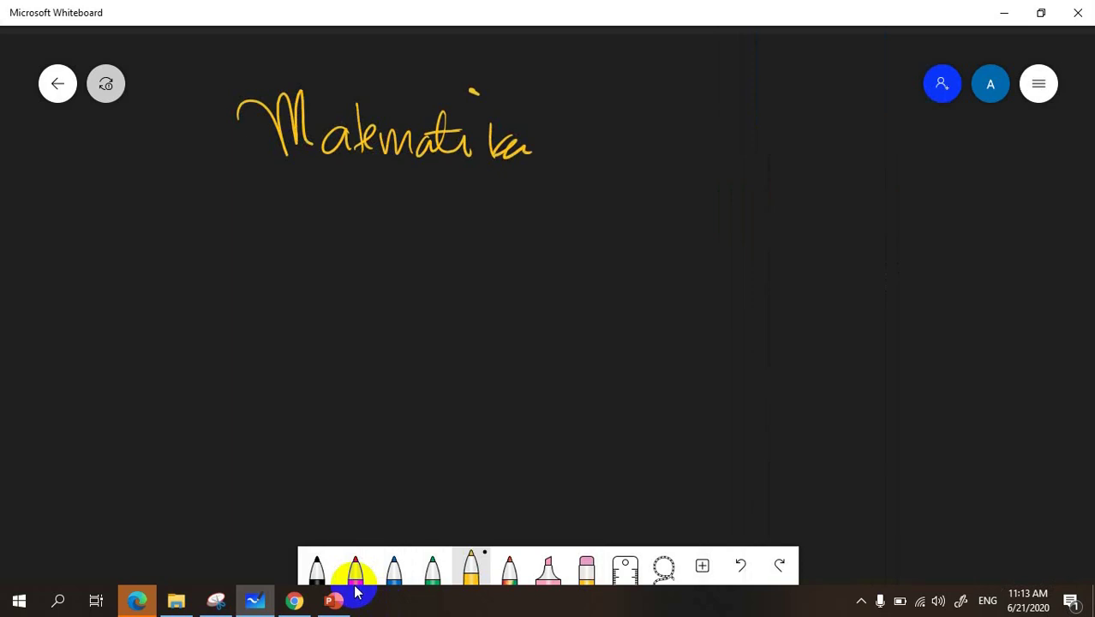
# Step: Write test letters below Matematika with the yellow pen recoloured light grey, and erase them
pyautogui.click(470, 565)
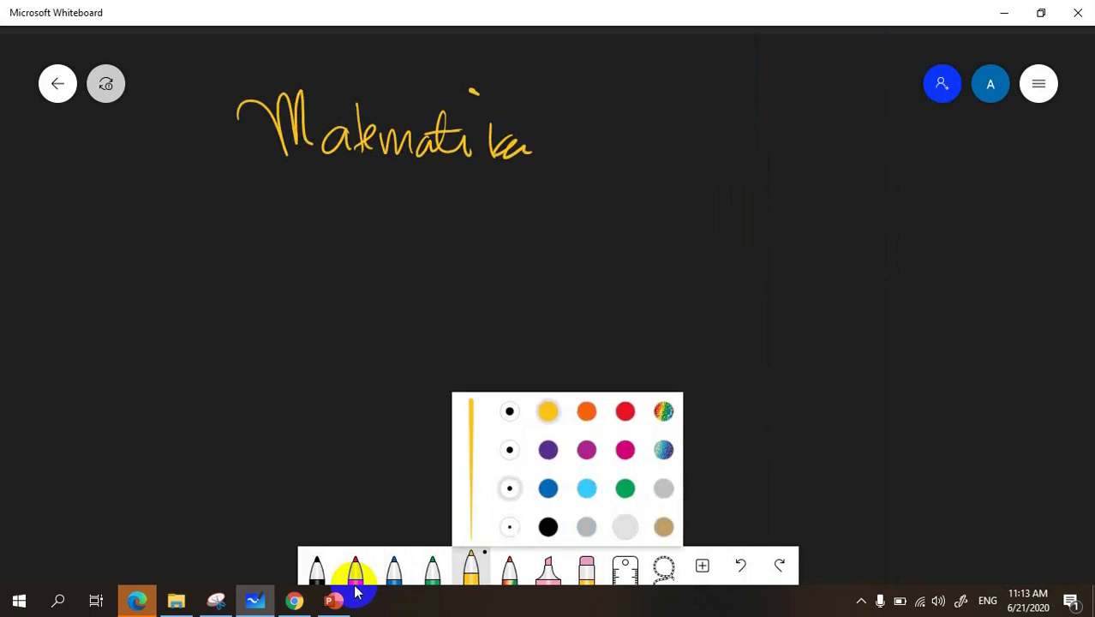
pyautogui.click(624, 526)
pyautogui.moveTo(441, 255); pyautogui.dragTo(503, 282)
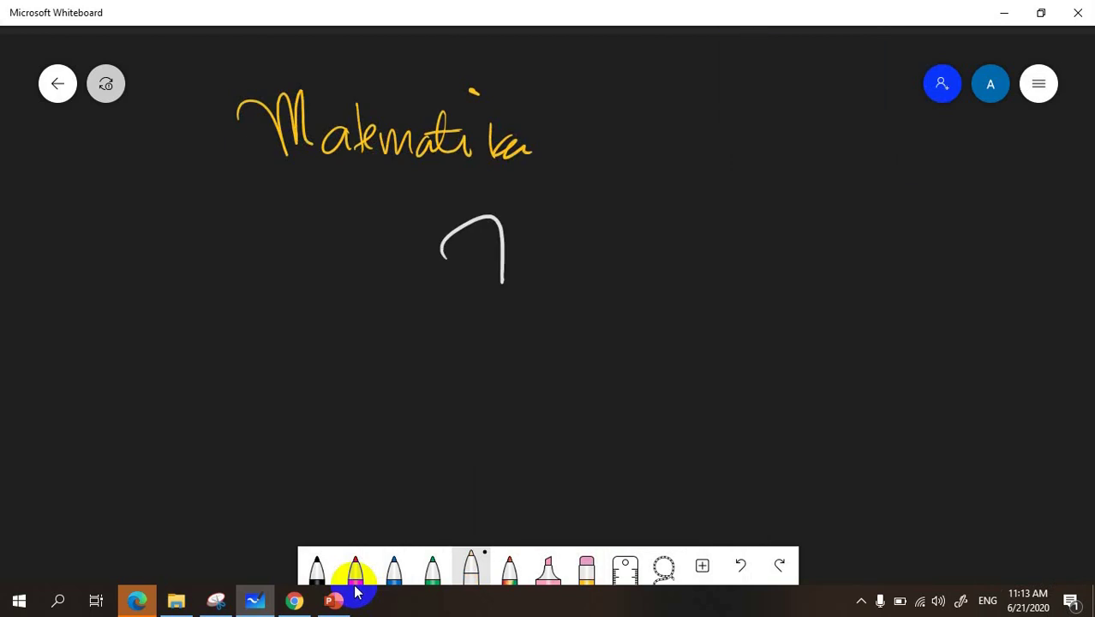
pyautogui.moveTo(503, 231); pyautogui.dragTo(535, 276)
pyautogui.moveTo(666, 240); pyautogui.dragTo(680, 312)
pyautogui.moveTo(608, 279); pyautogui.dragTo(693, 226)
pyautogui.moveTo(630, 306)
pyautogui.mouseDown()
pyautogui.moveTo(688, 281)
pyautogui.moveTo(714, 301)
pyautogui.mouseUp()
pyautogui.click(708, 263)
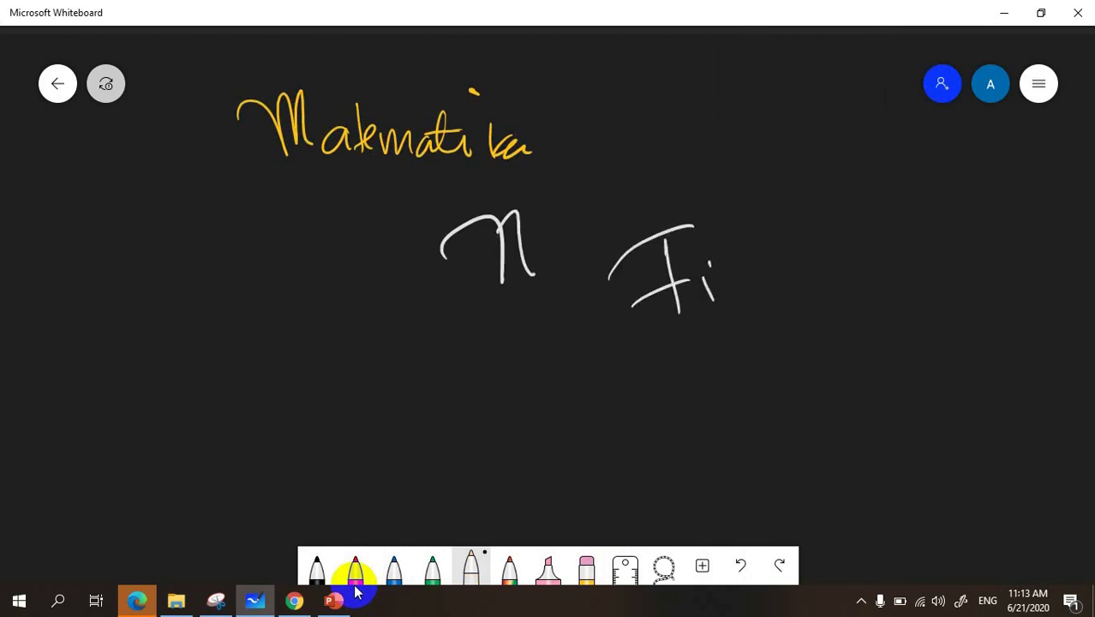
pyautogui.click(587, 567)
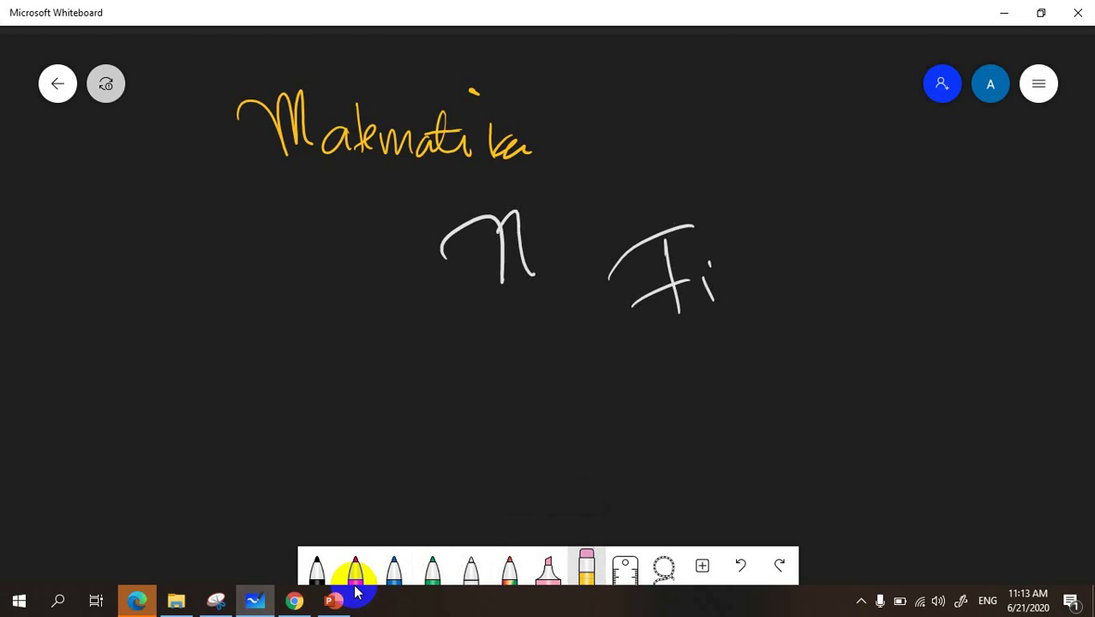
pyautogui.moveTo(514, 221)
pyautogui.mouseDown()
pyautogui.moveTo(466, 233)
pyautogui.moveTo(748, 293)
pyautogui.mouseUp()
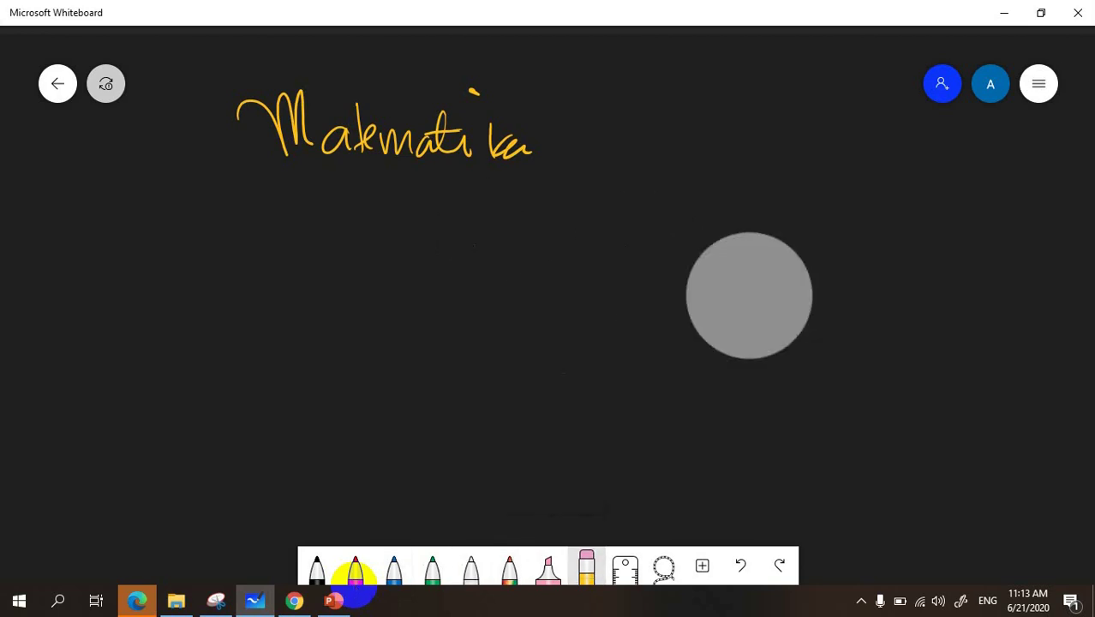
# Step: Handwrite "Segitiga" in red below Matematika and draw three lines branching out from its end
pyautogui.click(355, 586)
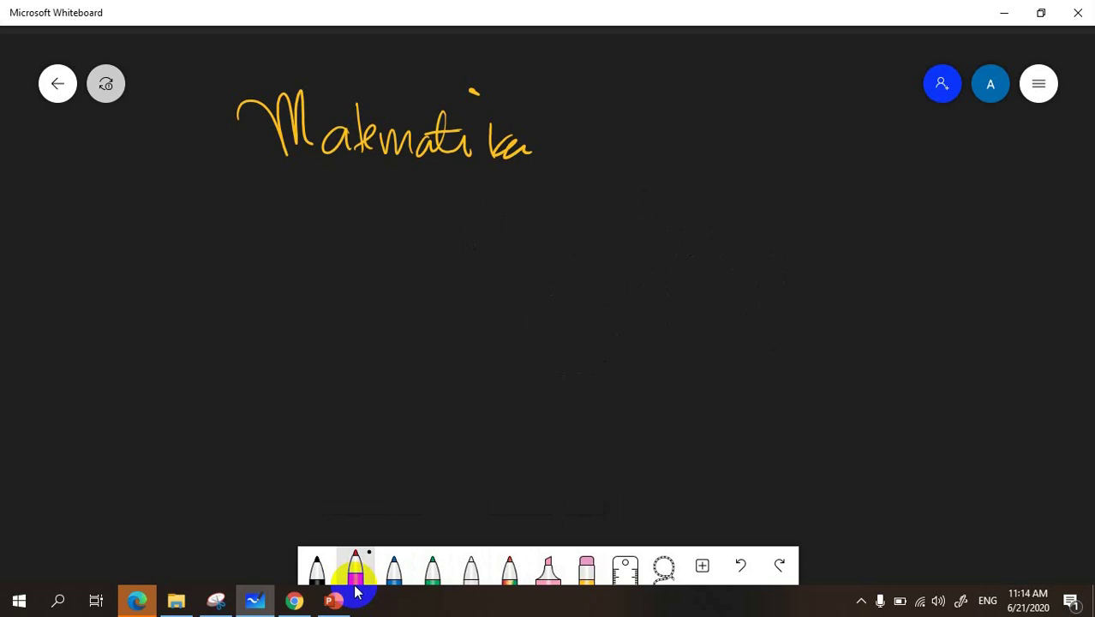
pyautogui.moveTo(286, 249)
pyautogui.mouseDown()
pyautogui.moveTo(305, 319)
pyautogui.moveTo(334, 319)
pyautogui.moveTo(357, 283)
pyautogui.moveTo(394, 310)
pyautogui.moveTo(384, 366)
pyautogui.mouseUp()
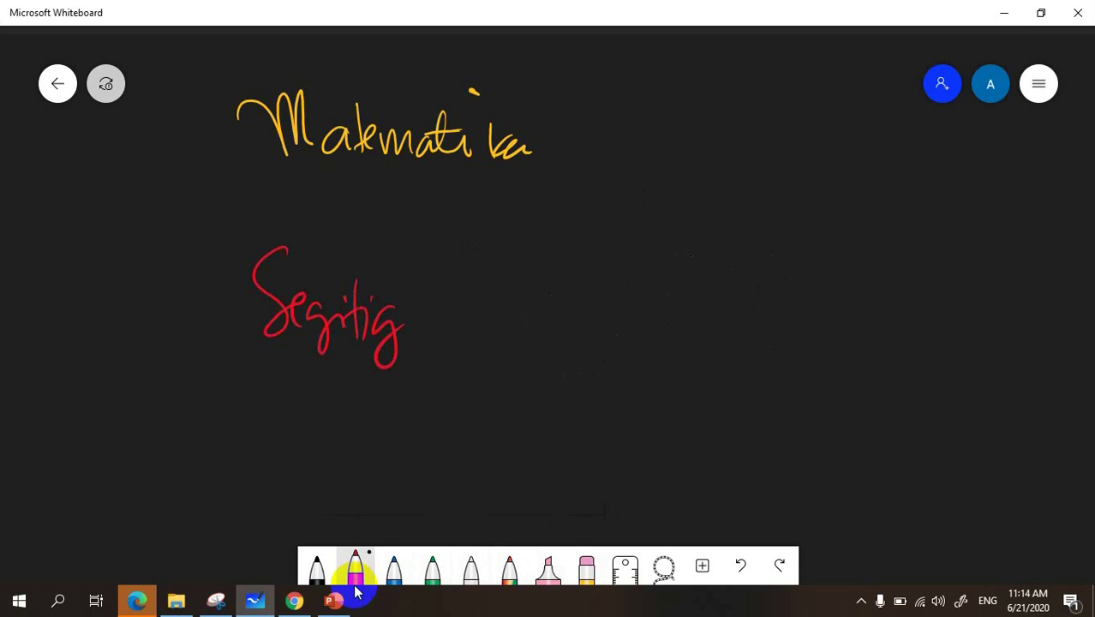
pyautogui.moveTo(437, 307); pyautogui.dragTo(442, 330)
pyautogui.moveTo(581, 189)
pyautogui.mouseDown()
pyautogui.moveTo(470, 317)
pyautogui.moveTo(608, 293)
pyautogui.mouseUp()
pyautogui.moveTo(484, 306); pyautogui.dragTo(571, 425)
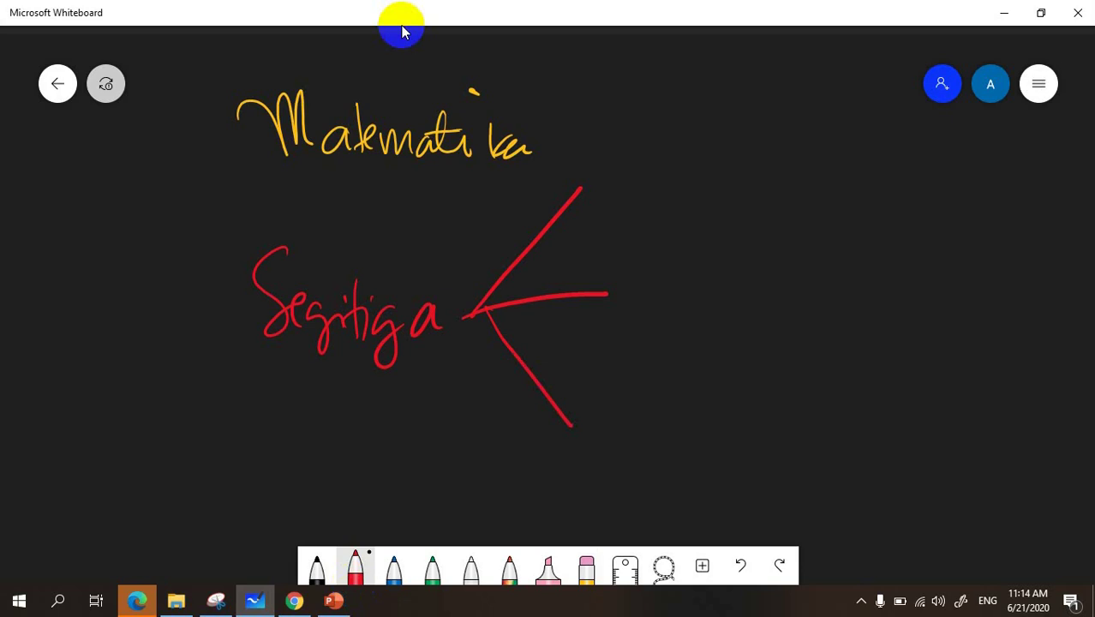
# Step: Select the word Matematika with the lasso and recolour it light blue
pyautogui.click(664, 565)
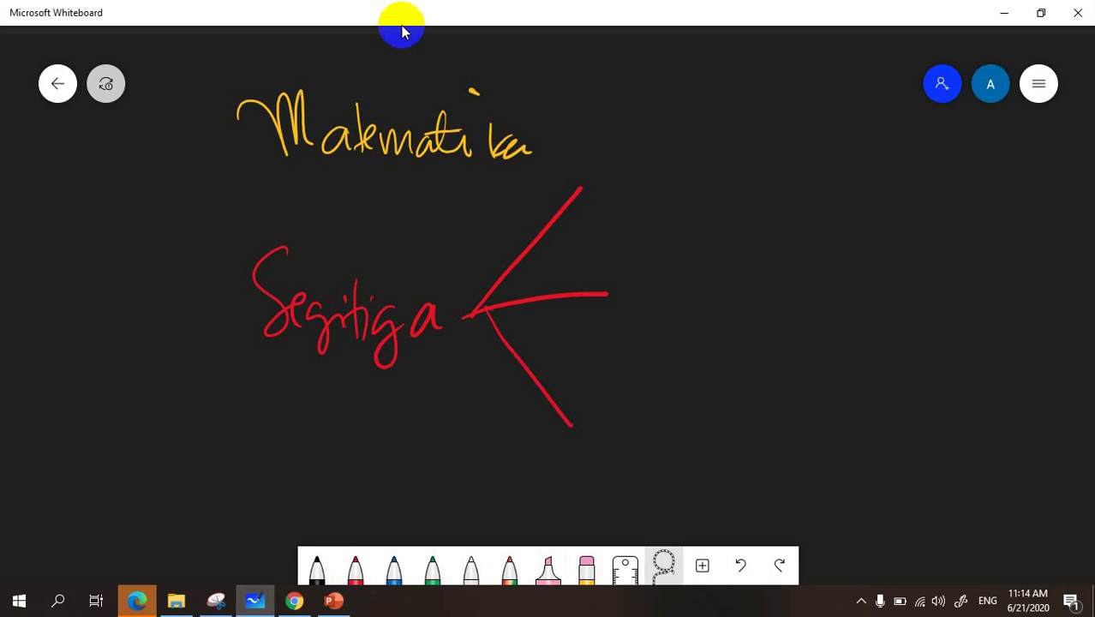
pyautogui.moveTo(537, 180)
pyautogui.mouseDown()
pyautogui.moveTo(168, 140)
pyautogui.moveTo(474, 35)
pyautogui.moveTo(552, 170)
pyautogui.moveTo(514, 197)
pyautogui.mouseUp()
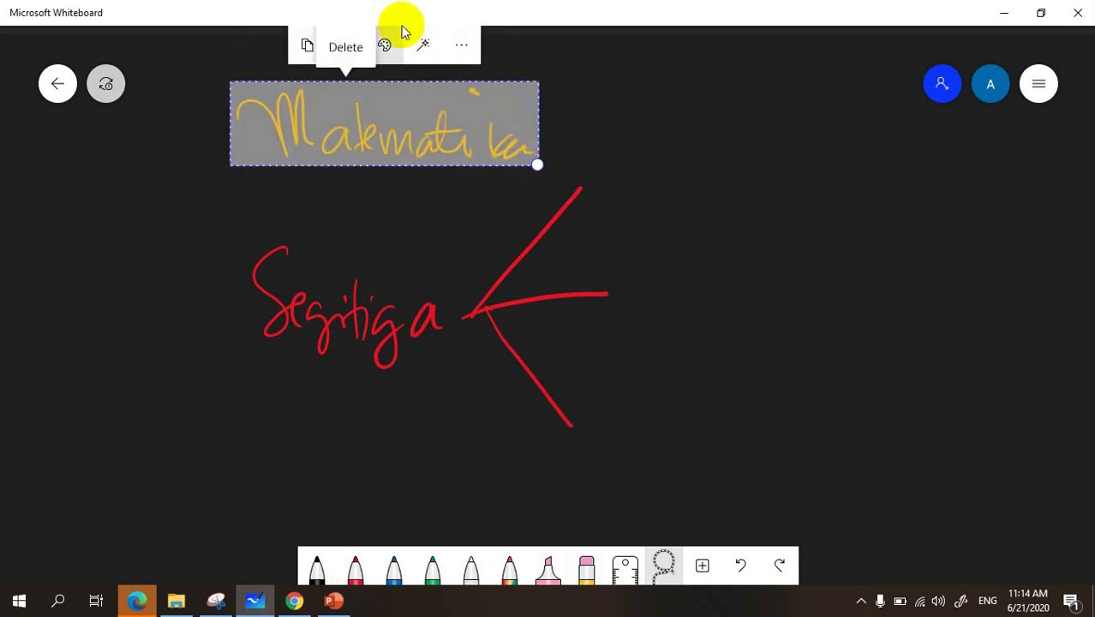
pyautogui.click(400, 29)
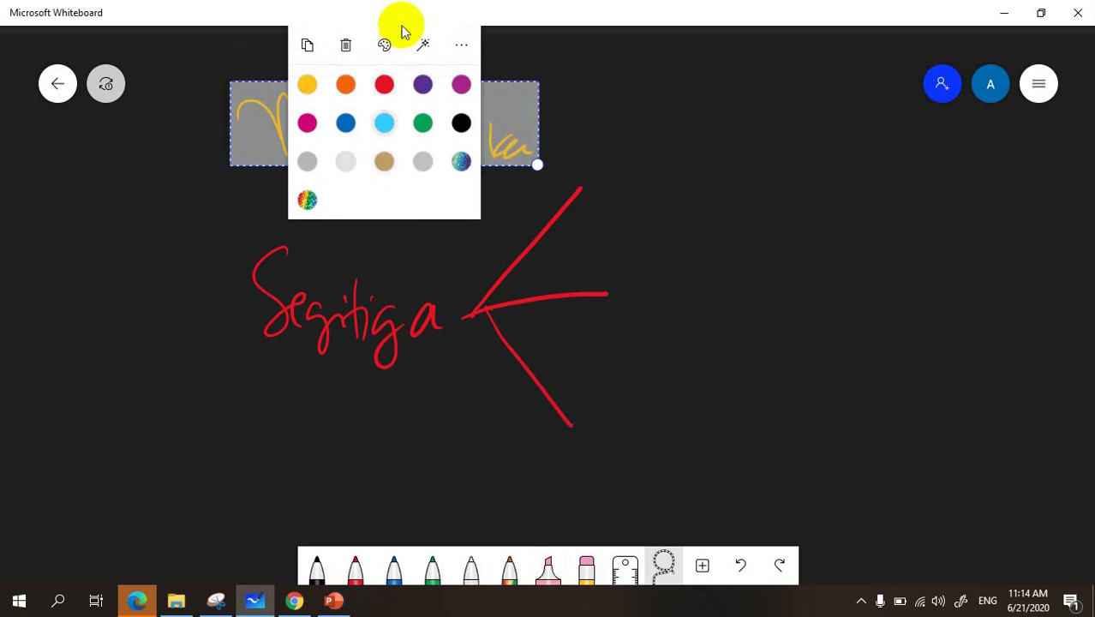
pyautogui.press('Return')
pyautogui.click(402, 30)
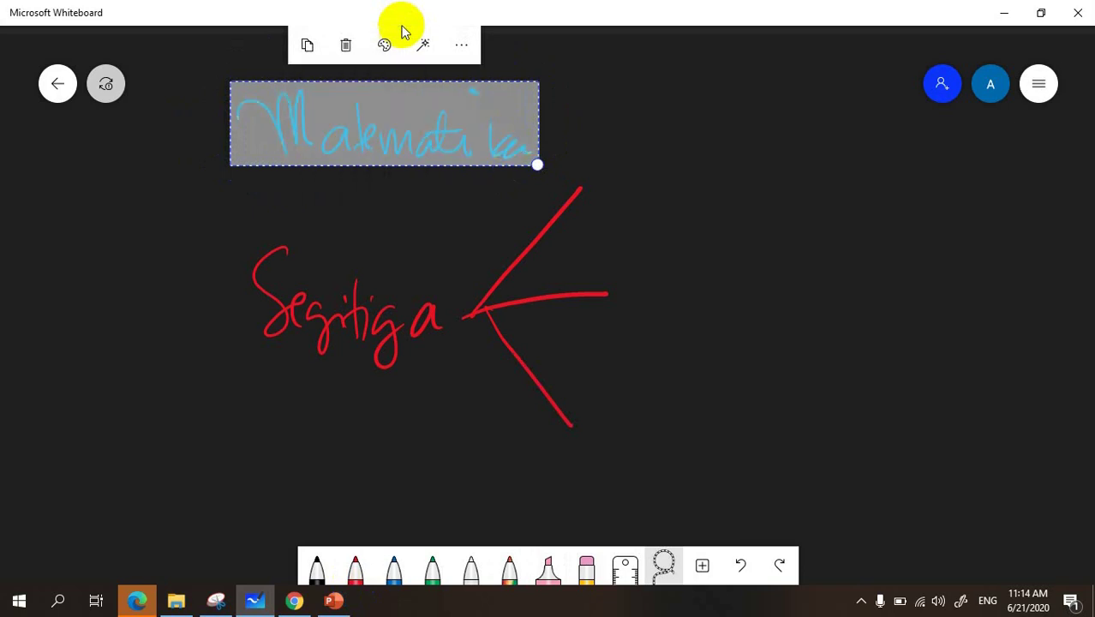
pyautogui.click(403, 30)
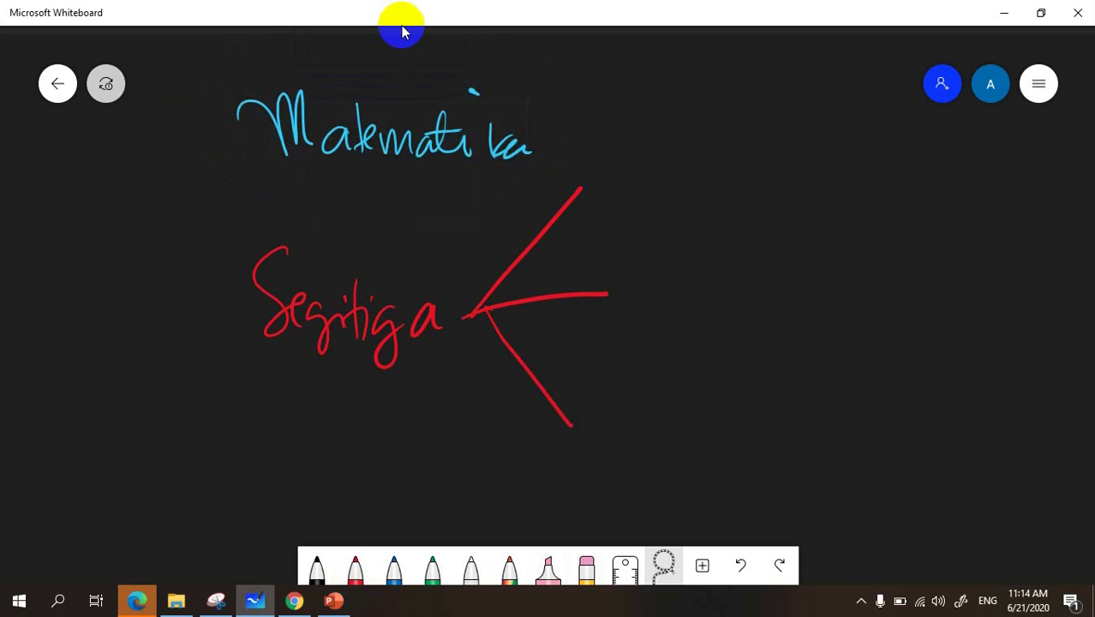
# Step: Change the canvas background to white with the Square grid pattern
pyautogui.click(1038, 84)
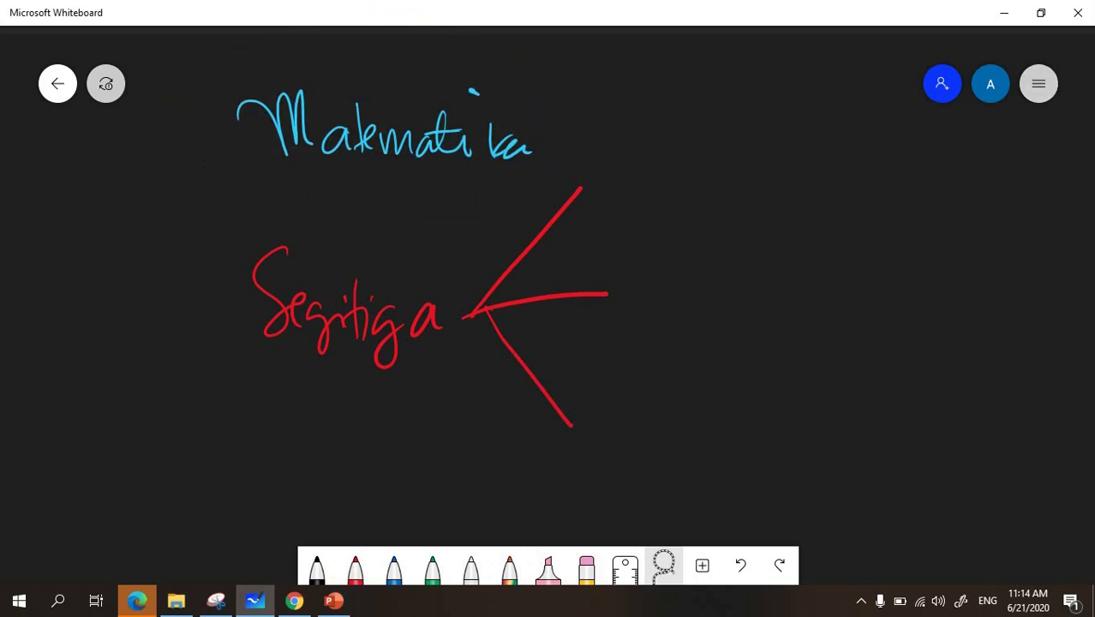
pyautogui.click(801, 407)
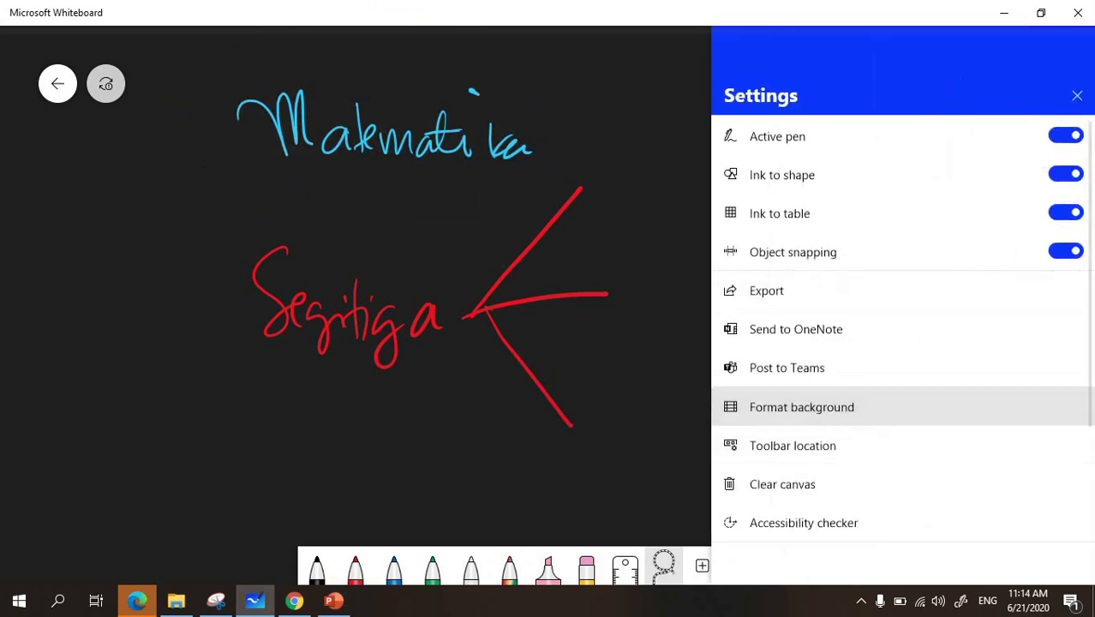
pyautogui.click(1081, 219)
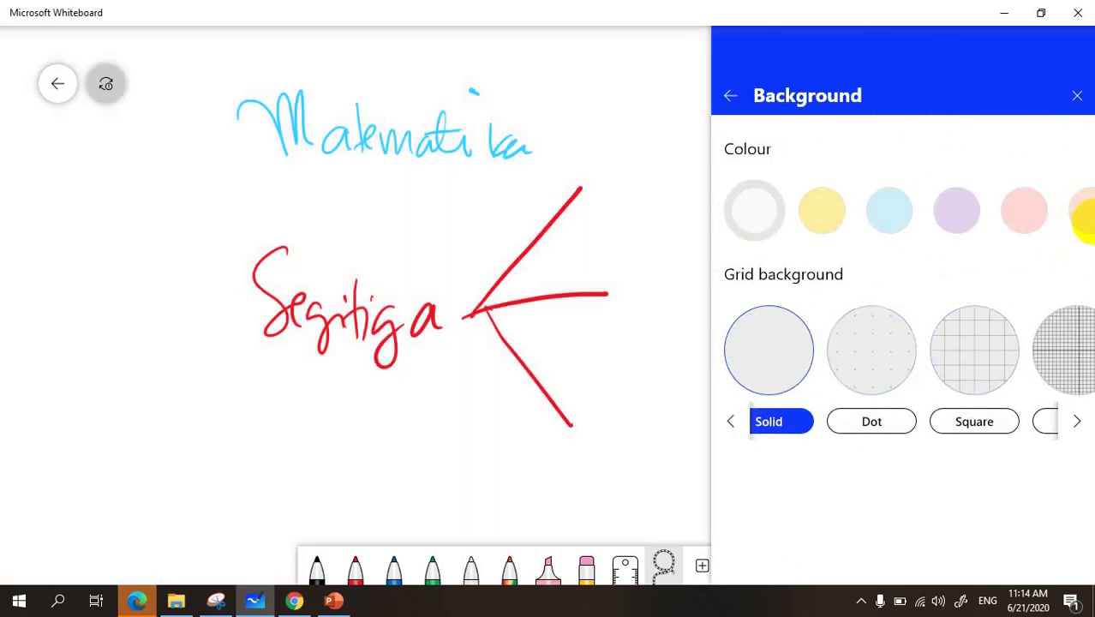
pyautogui.click(974, 421)
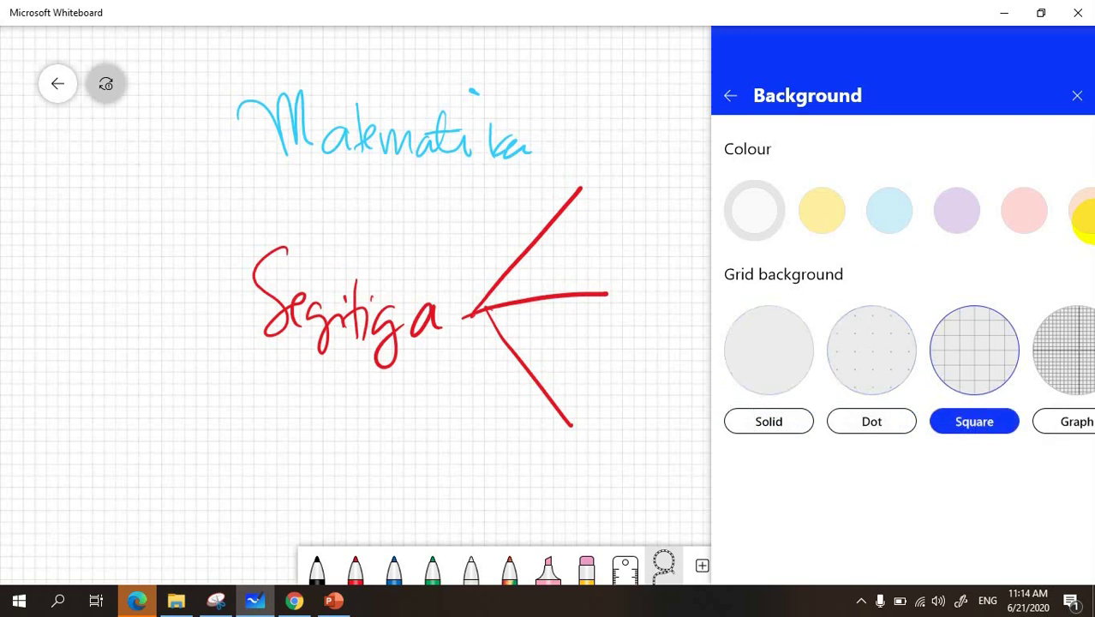
pyautogui.scroll(3, 158, 297)
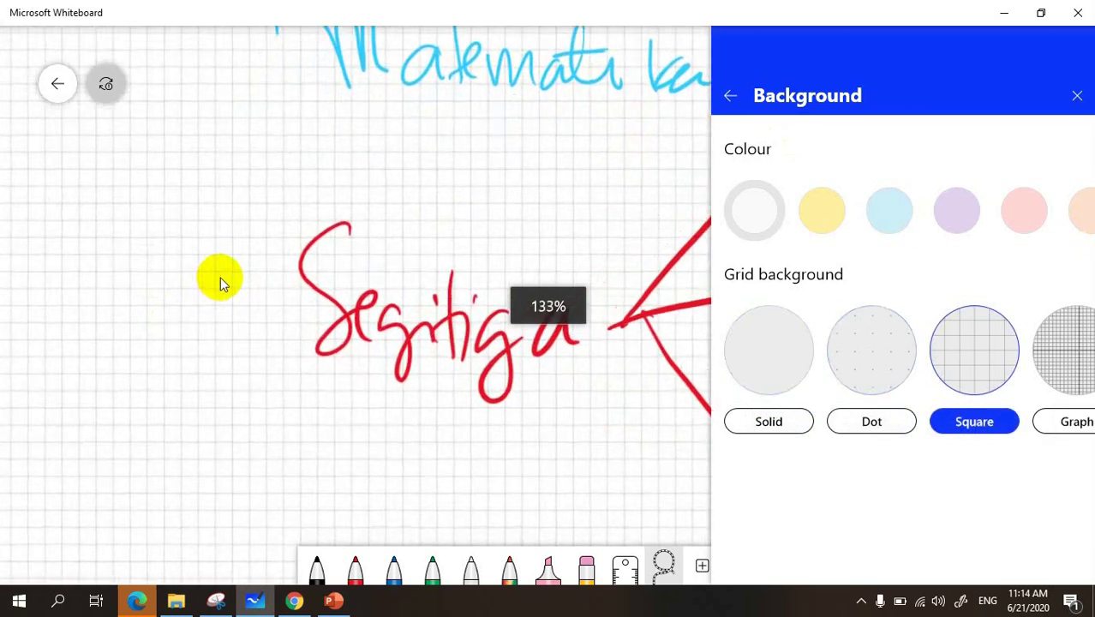
# Step: Check the Square grid at different scales, try the Graph pattern, and set the canvas grid background to Solid
pyautogui.scroll(4, 220, 277)
pyautogui.scroll(3, 281, 212)
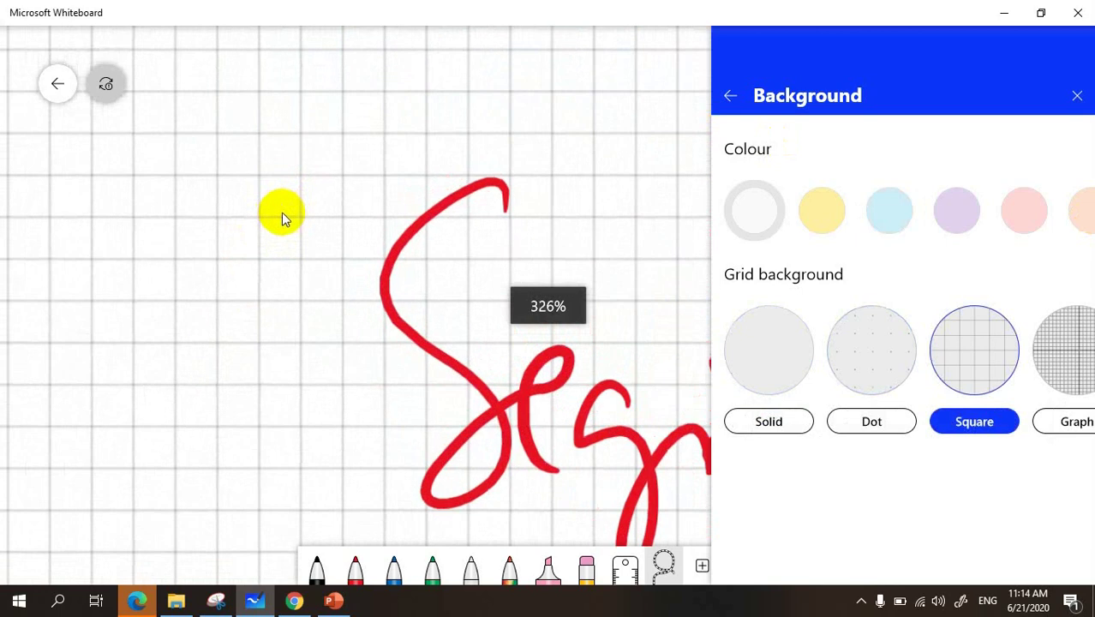
pyautogui.scroll(-6, 281, 213)
pyautogui.scroll(-3, 282, 213)
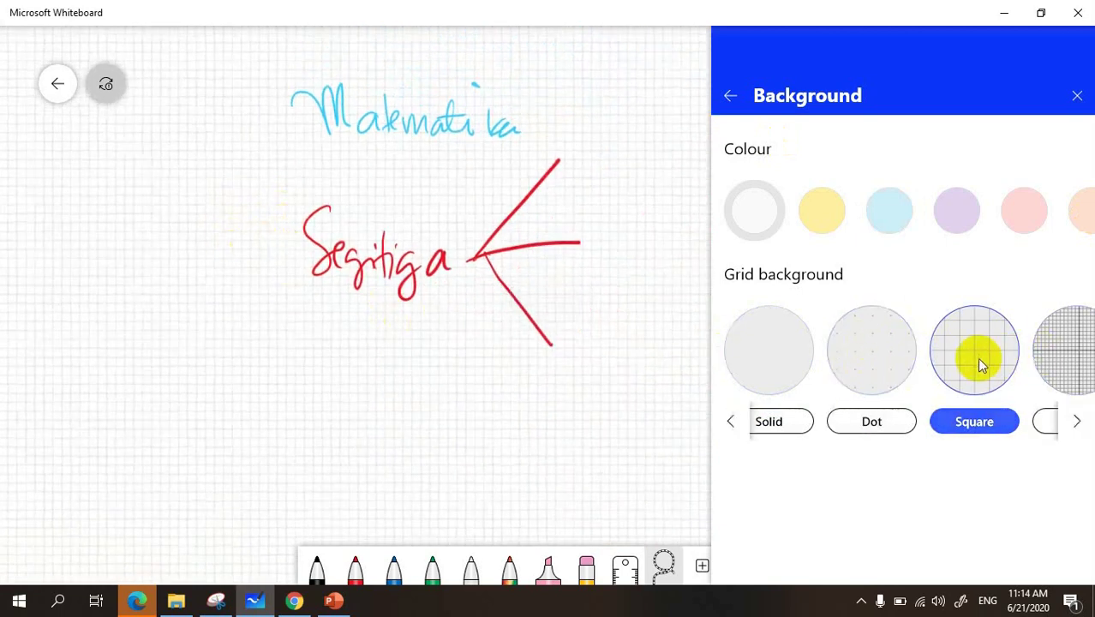
pyautogui.click(1066, 362)
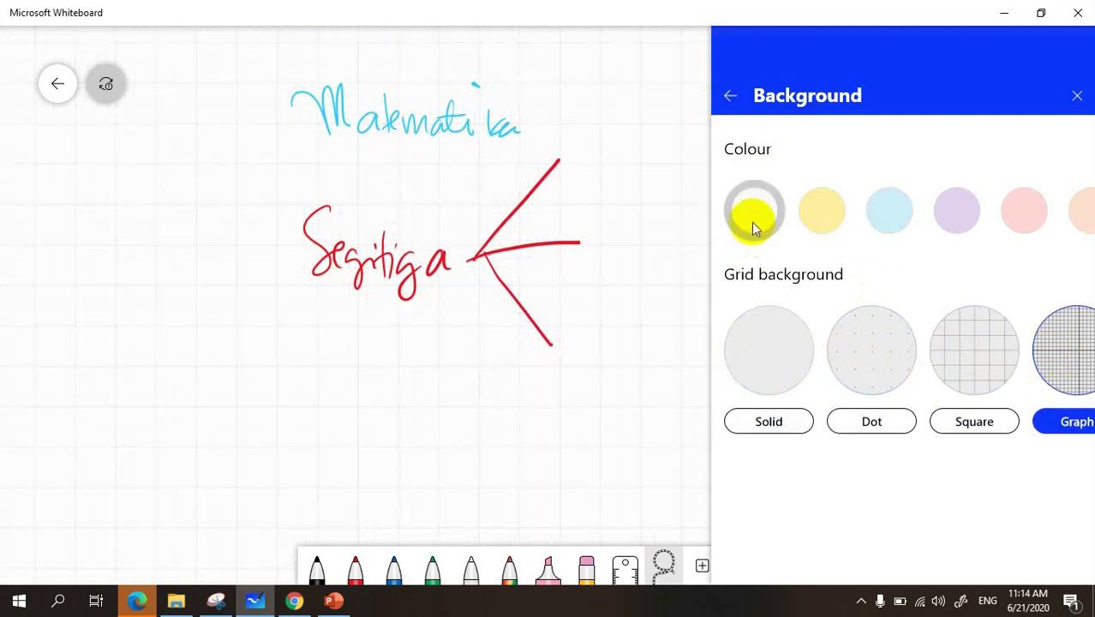
pyautogui.click(777, 365)
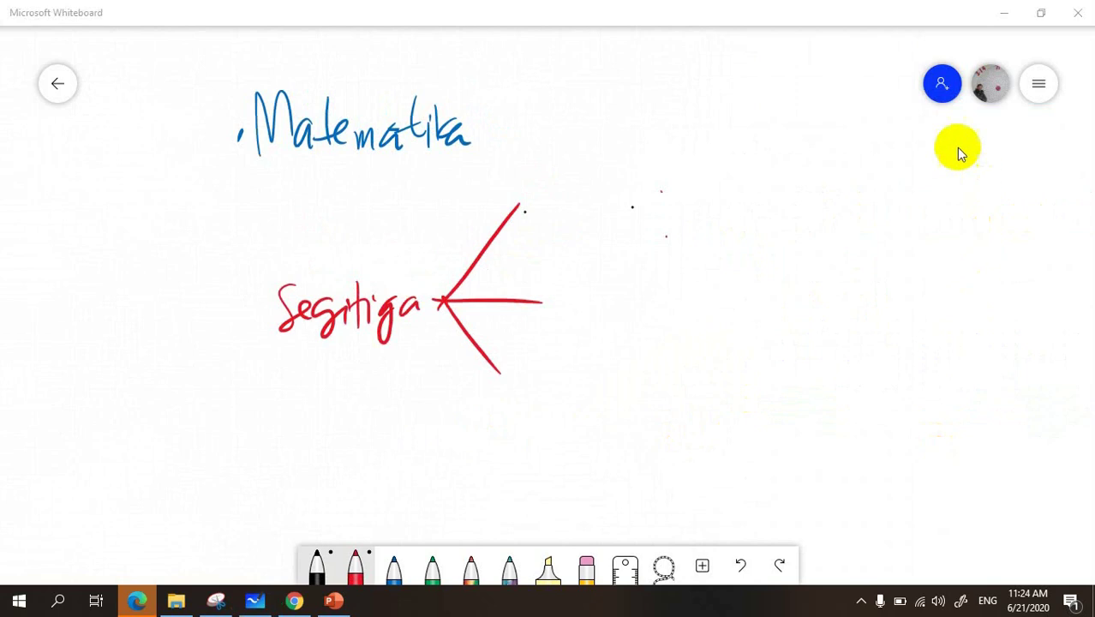
# Step: Find a colleague by account name among the contacts and invite them to the whiteboard with the Can edit permission
pyautogui.click(944, 89)
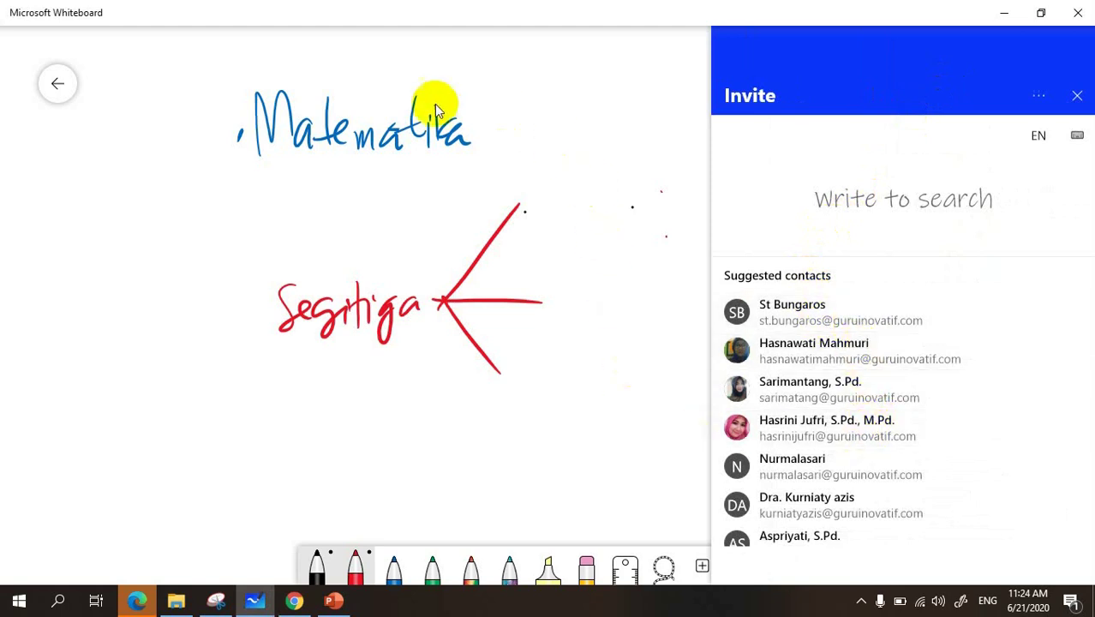
pyautogui.scroll(-2, 822, 342)
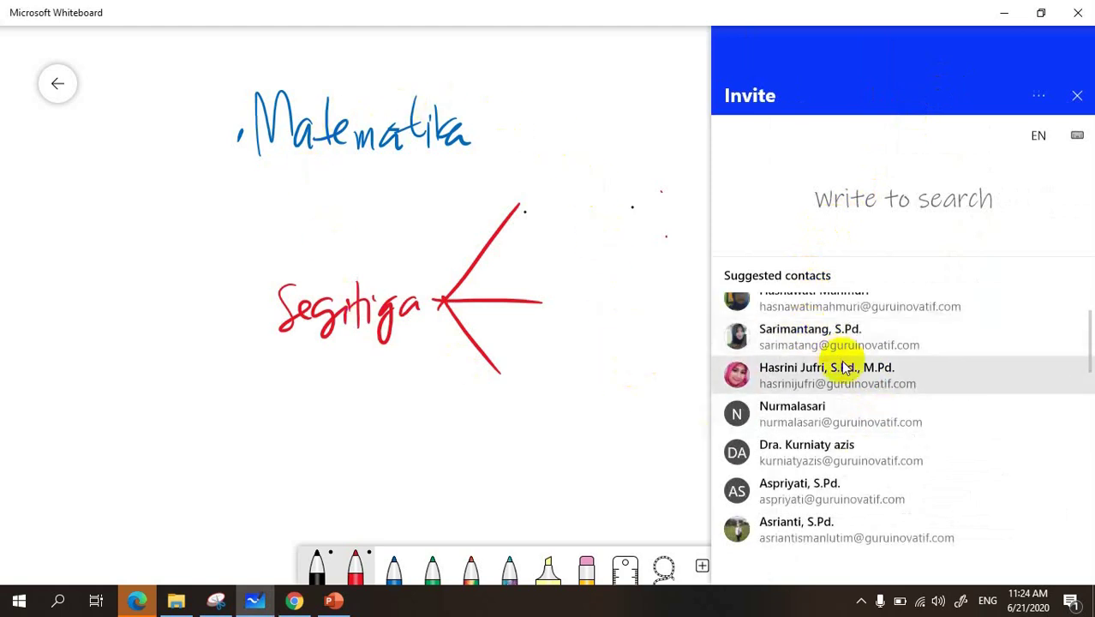
pyautogui.scroll(2, 846, 365)
pyautogui.click(841, 210)
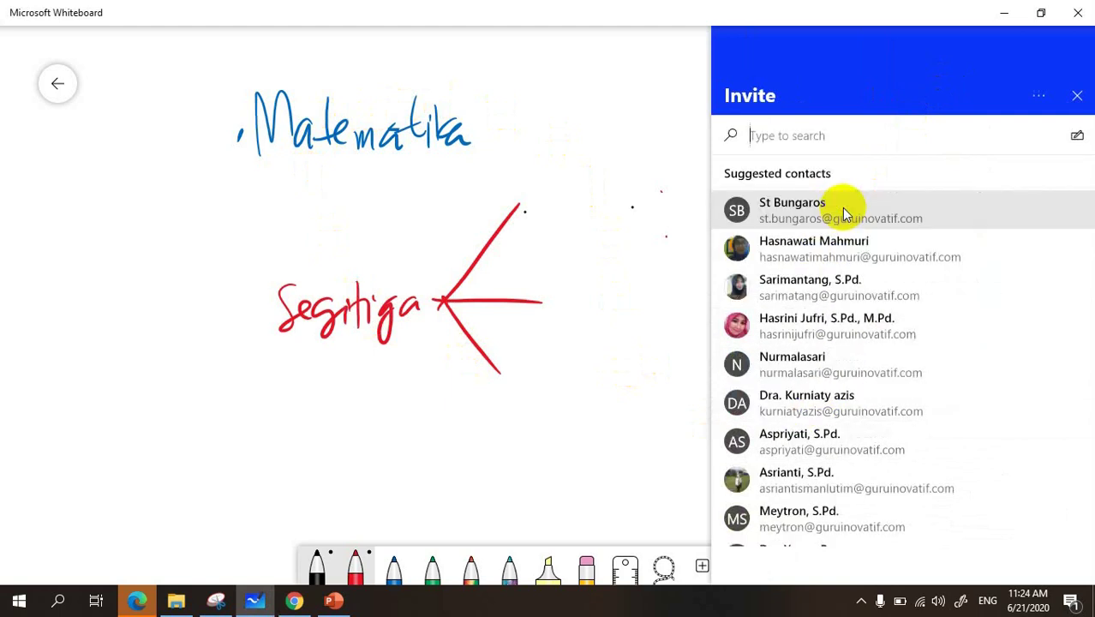
pyautogui.click(800, 139)
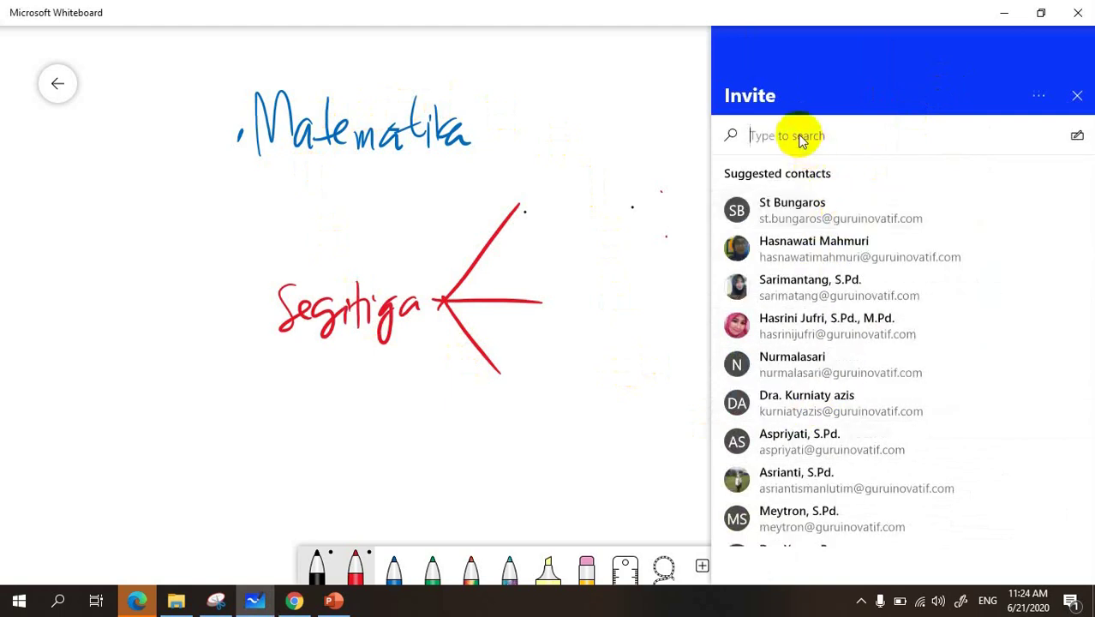
pyautogui.write('asmarma')
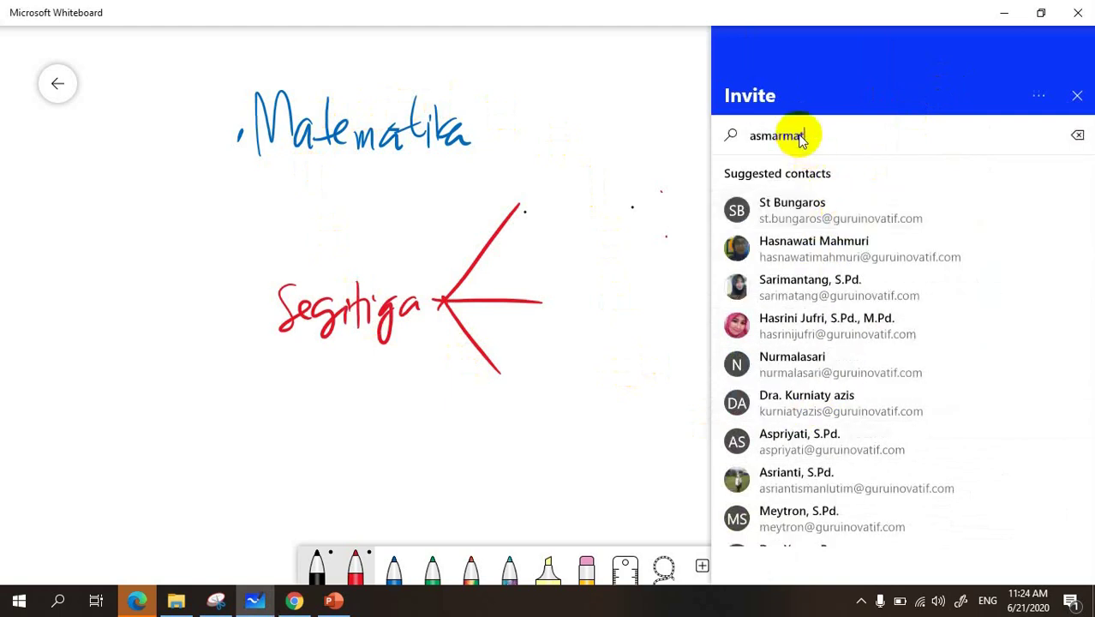
pyautogui.write('th')
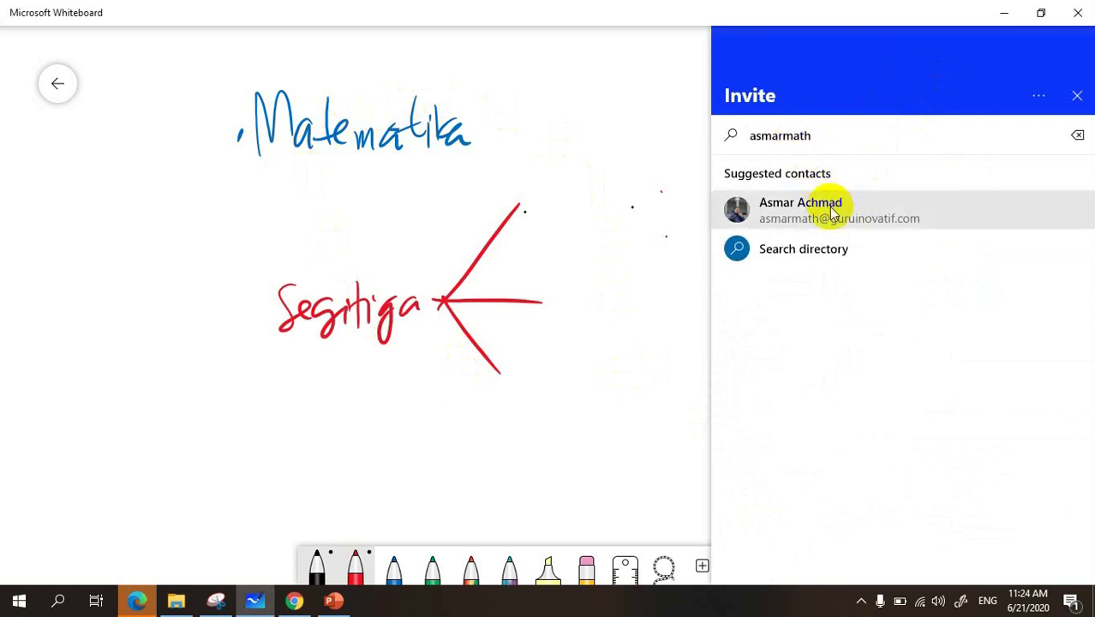
pyautogui.click(817, 213)
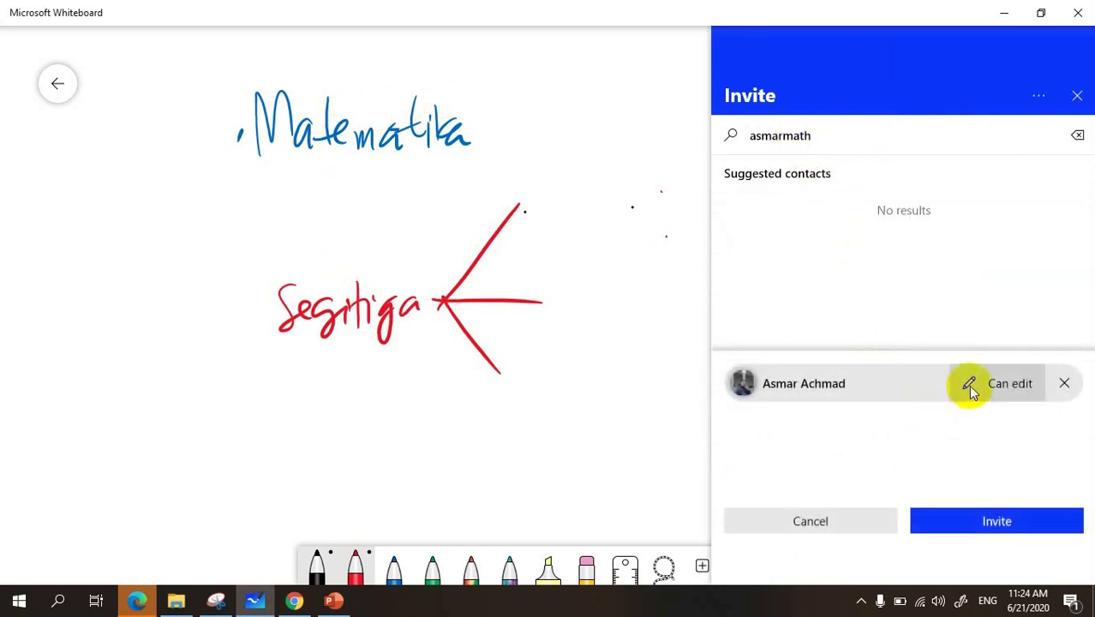
pyautogui.click(968, 385)
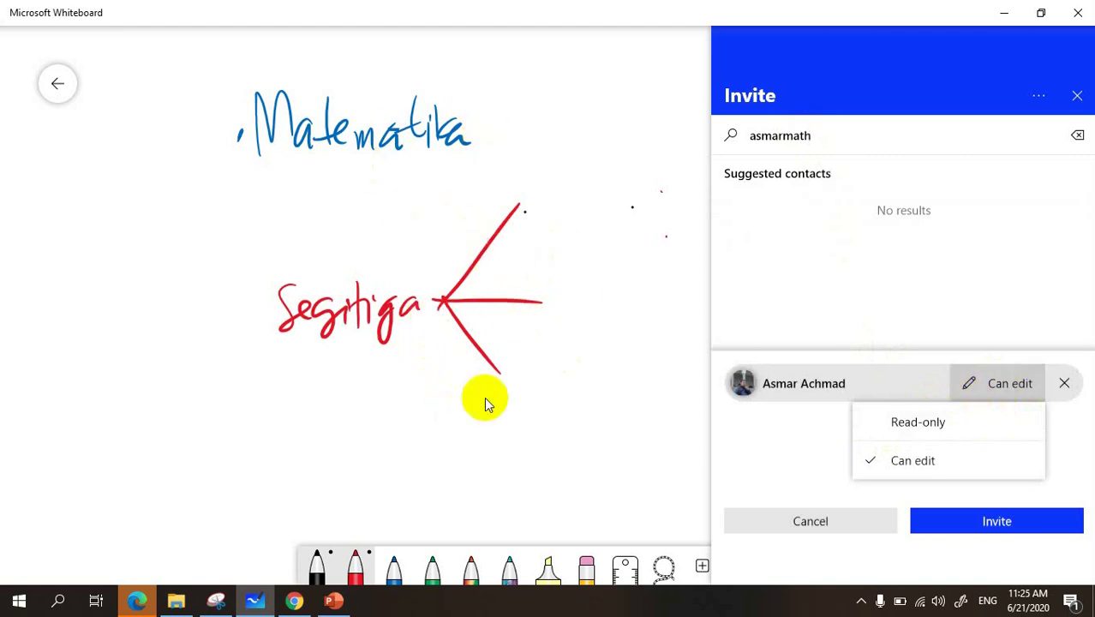
pyautogui.click(1000, 521)
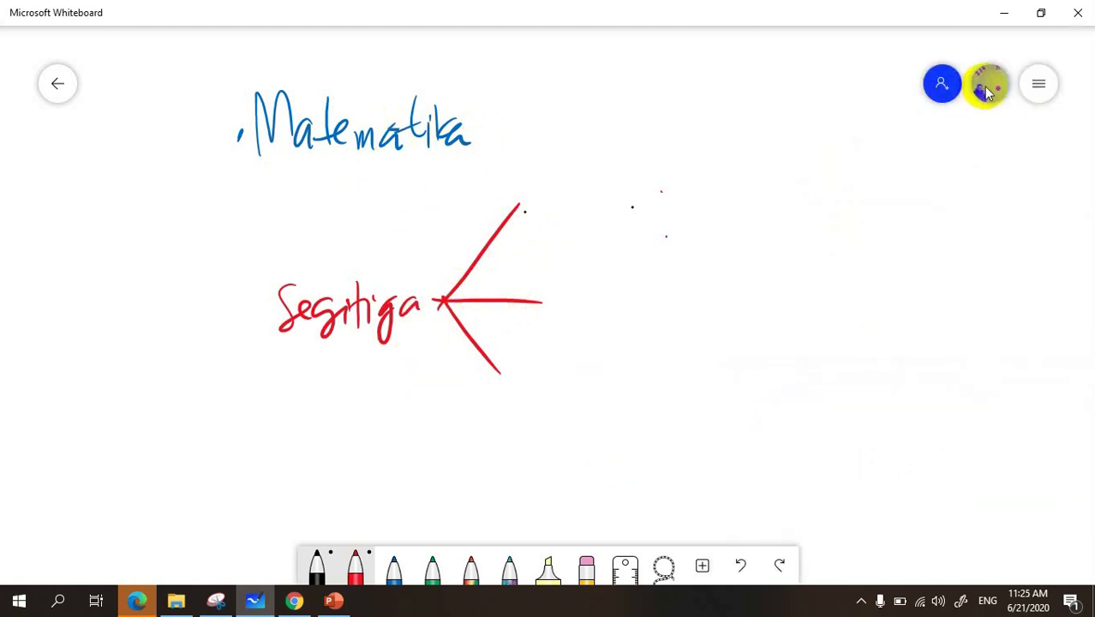
# Step: Send the whiteboard to OneNote, into the Pekerjaan Rumah section of the student's section group in the Matematika Keren Buku catatan notebook
pyautogui.click(1038, 83)
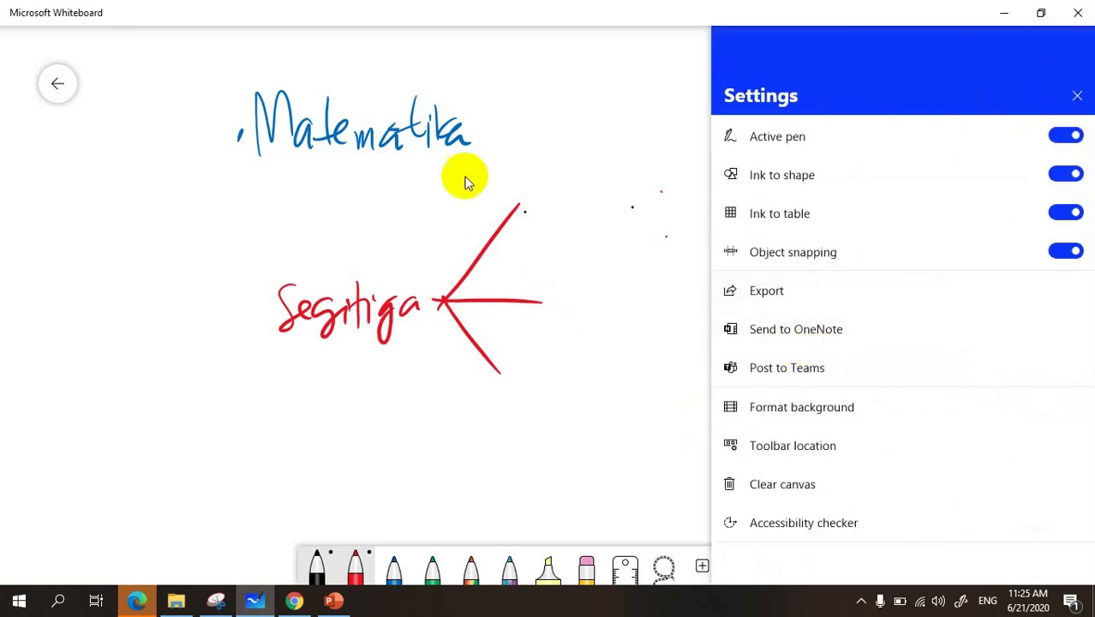
pyautogui.click(797, 337)
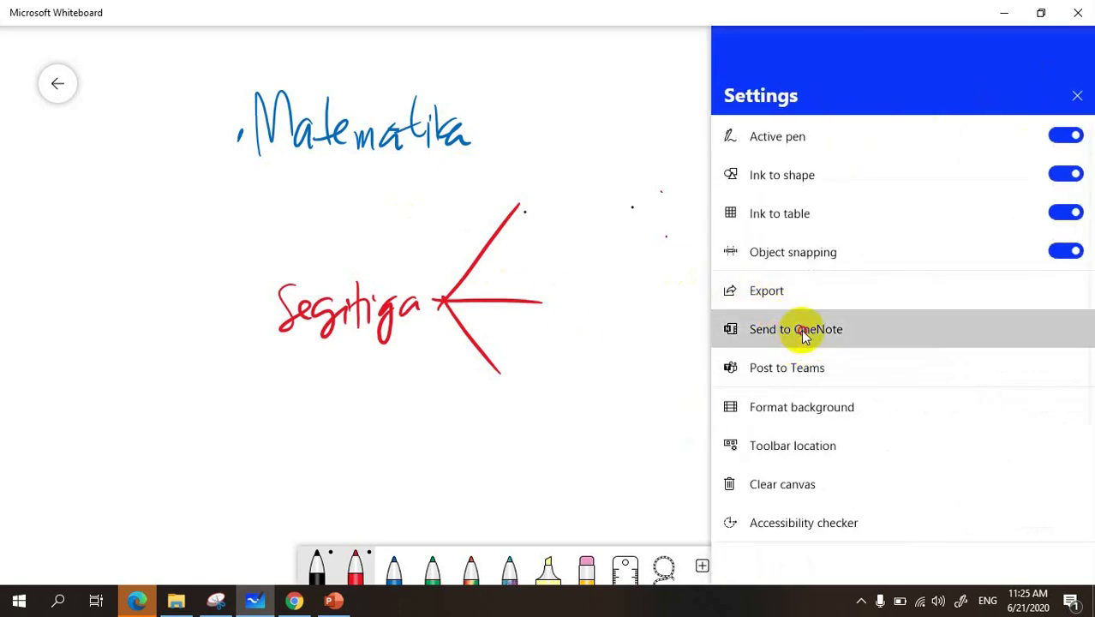
pyautogui.scroll(-4, 886, 227)
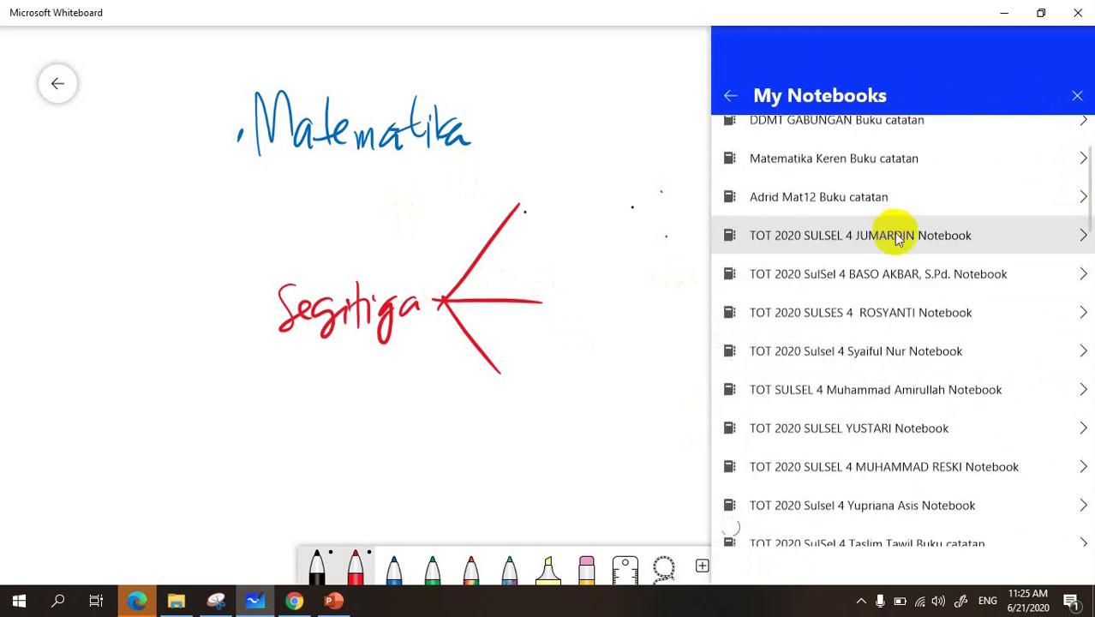
pyautogui.scroll(2, 891, 259)
pyautogui.scroll(2, 891, 260)
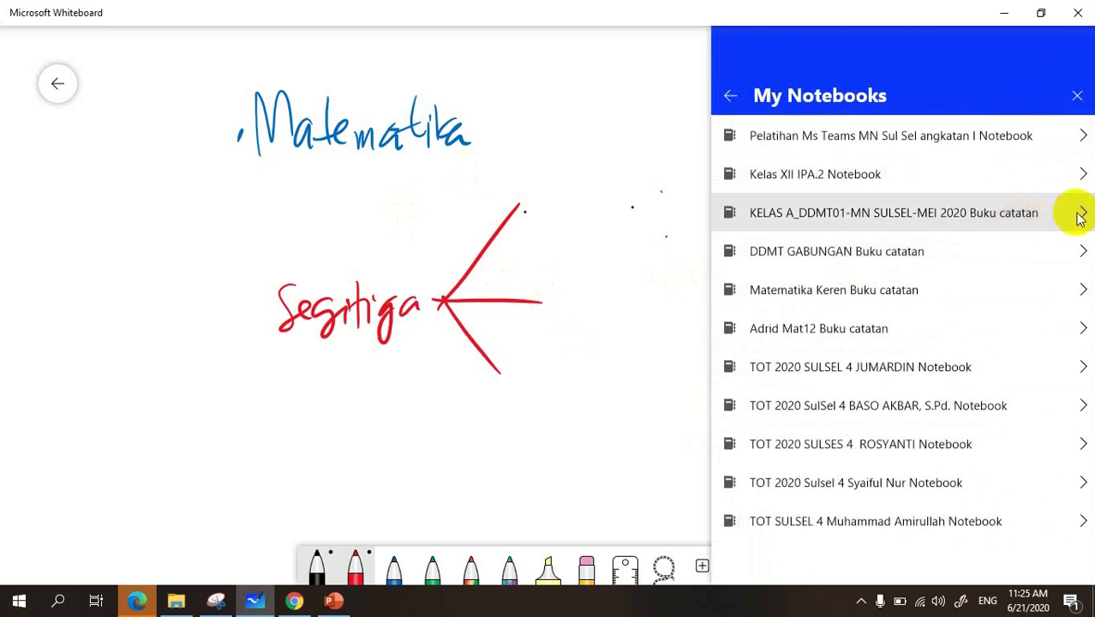
pyautogui.click(1069, 289)
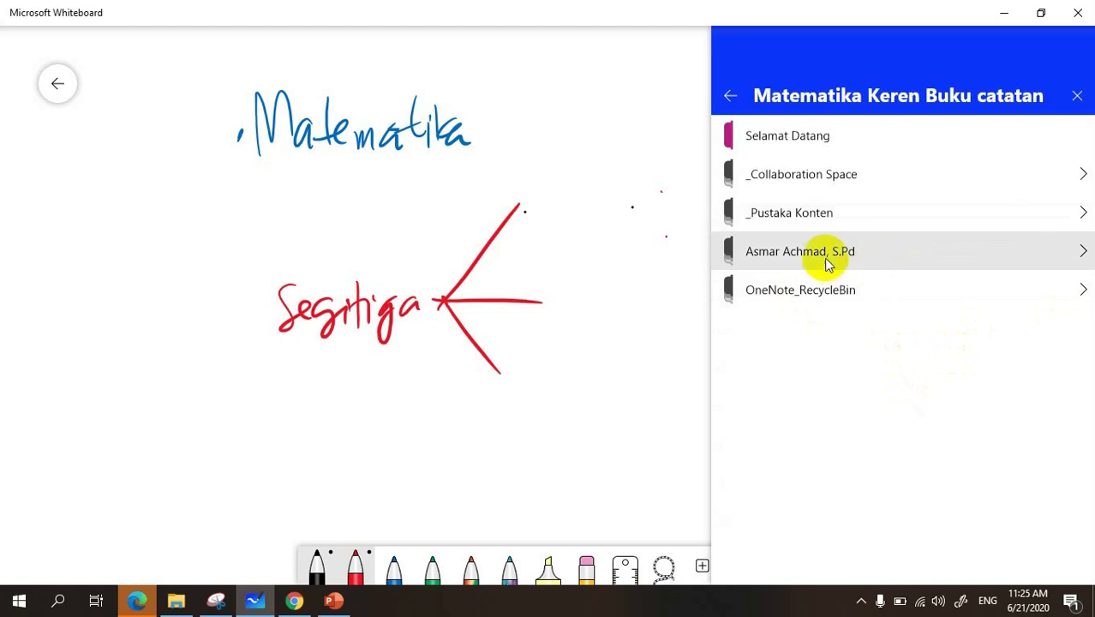
pyautogui.click(825, 255)
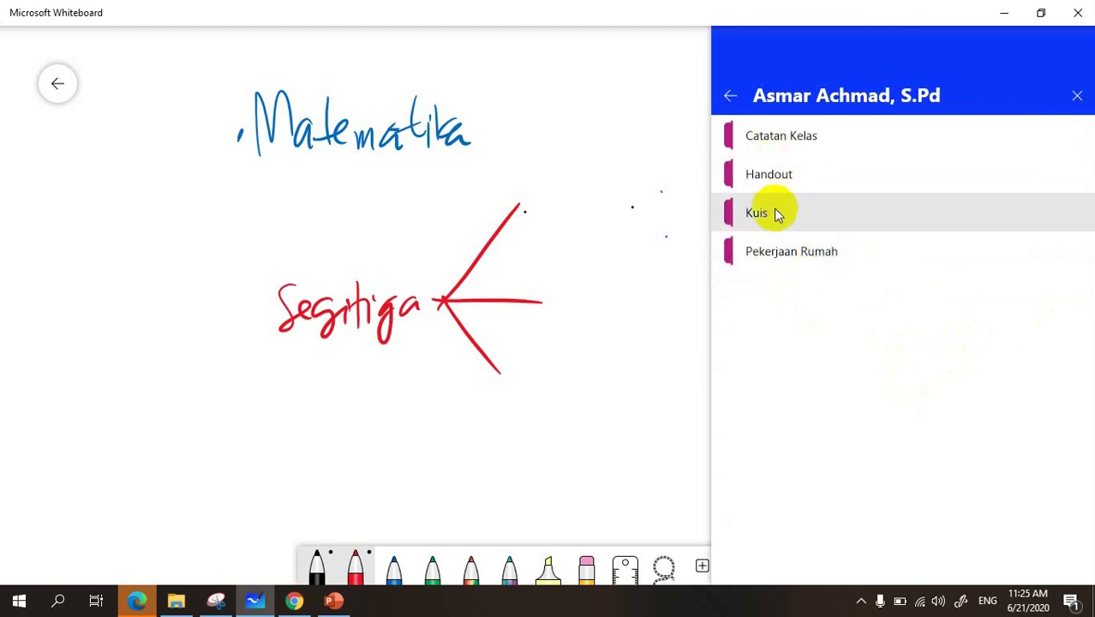
pyautogui.click(766, 256)
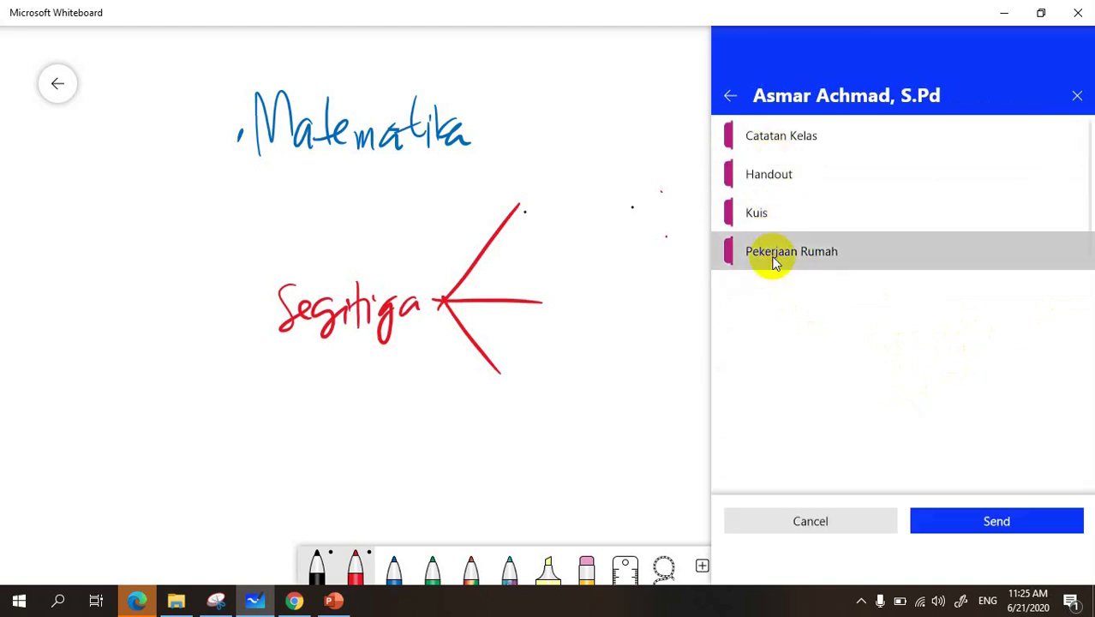
pyautogui.click(994, 524)
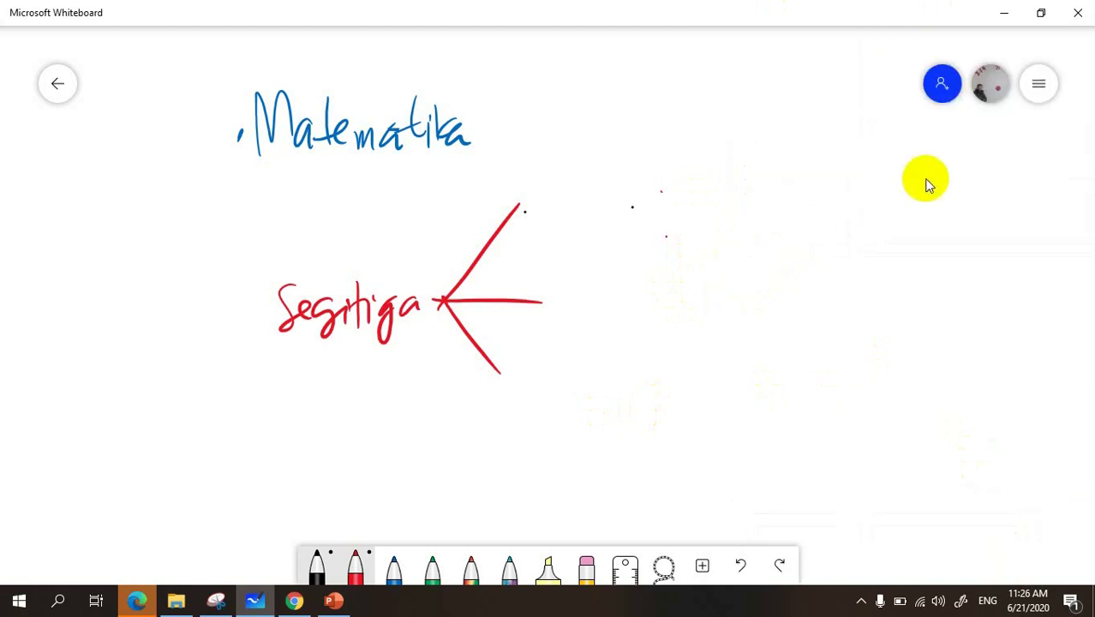
# Step: Post the whiteboard to the MODUL channel of the KELAS A_DDMT01-MN SULSEL-MEI 2020 team in Teams
pyautogui.click(1038, 84)
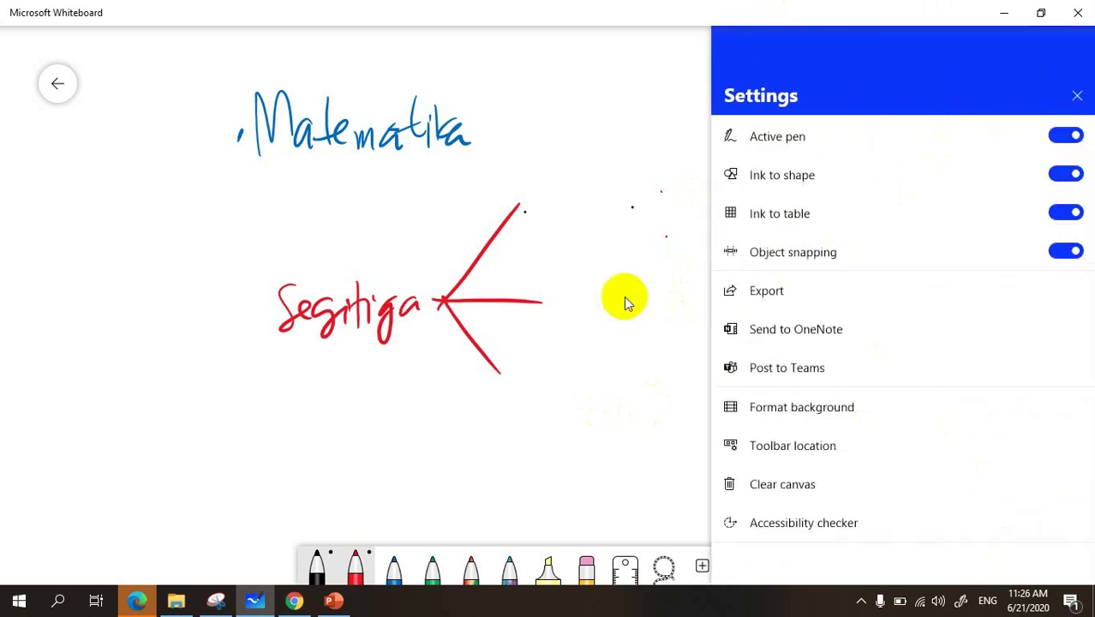
pyautogui.click(776, 373)
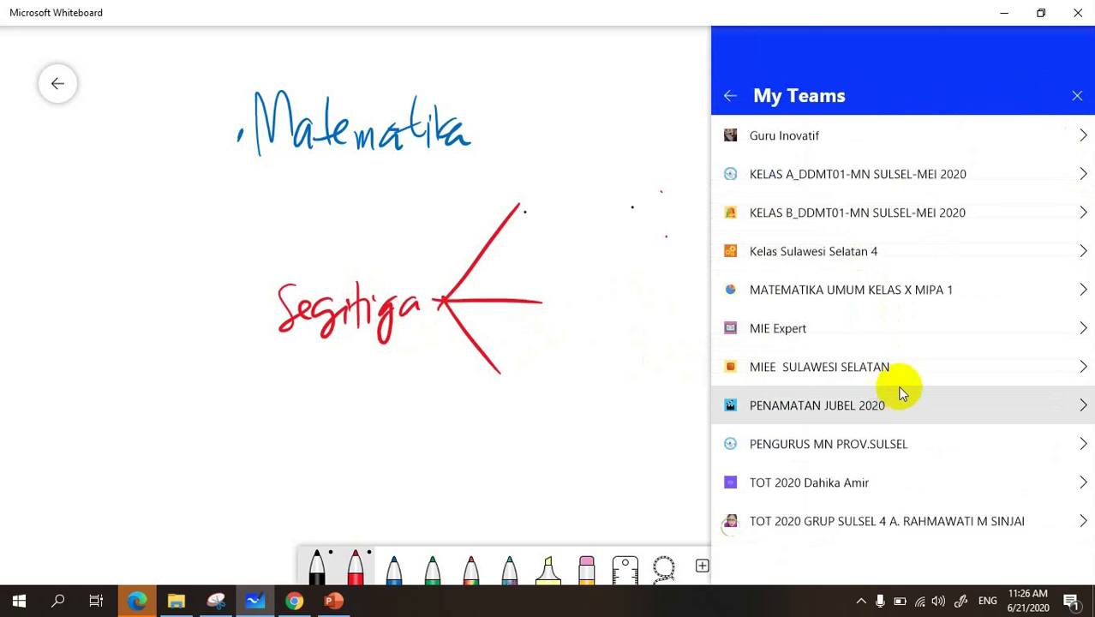
pyautogui.scroll(-1, 899, 393)
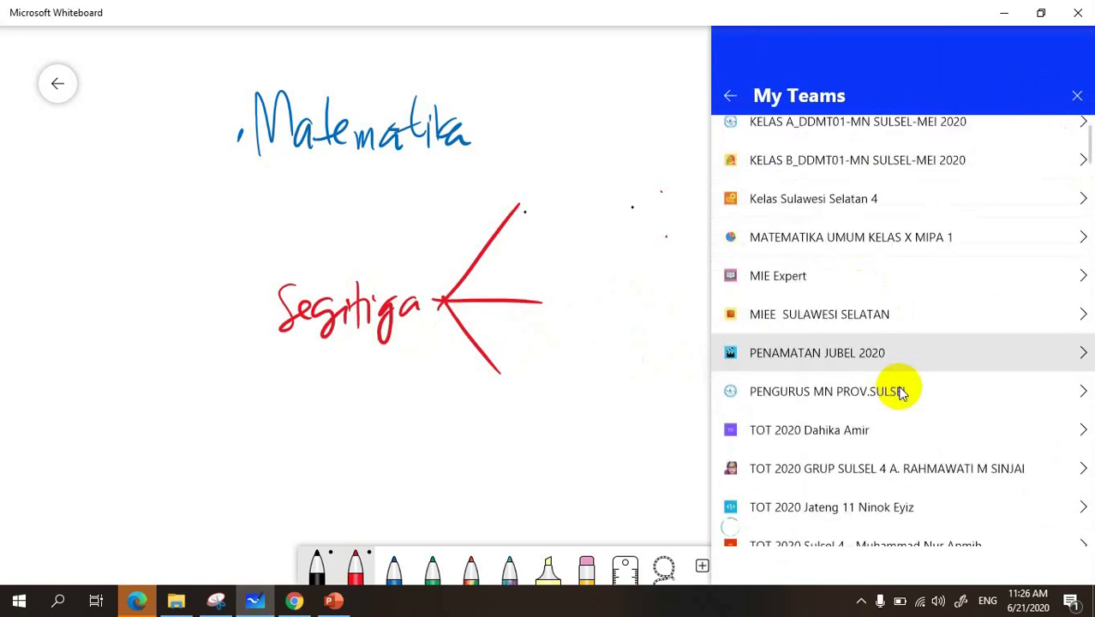
pyautogui.scroll(1, 899, 390)
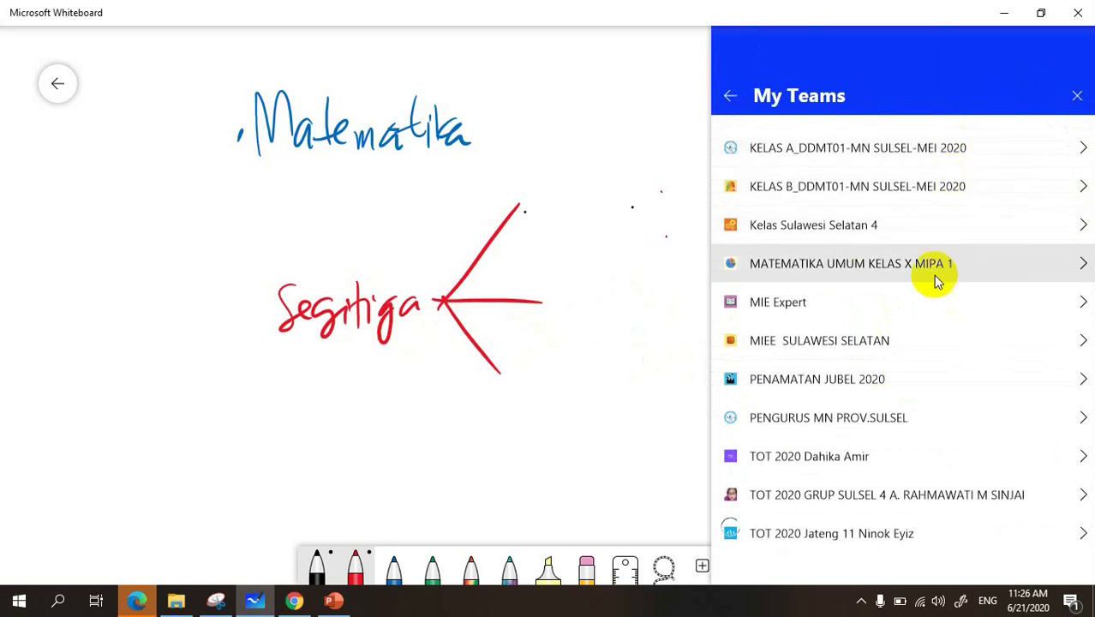
pyautogui.click(903, 162)
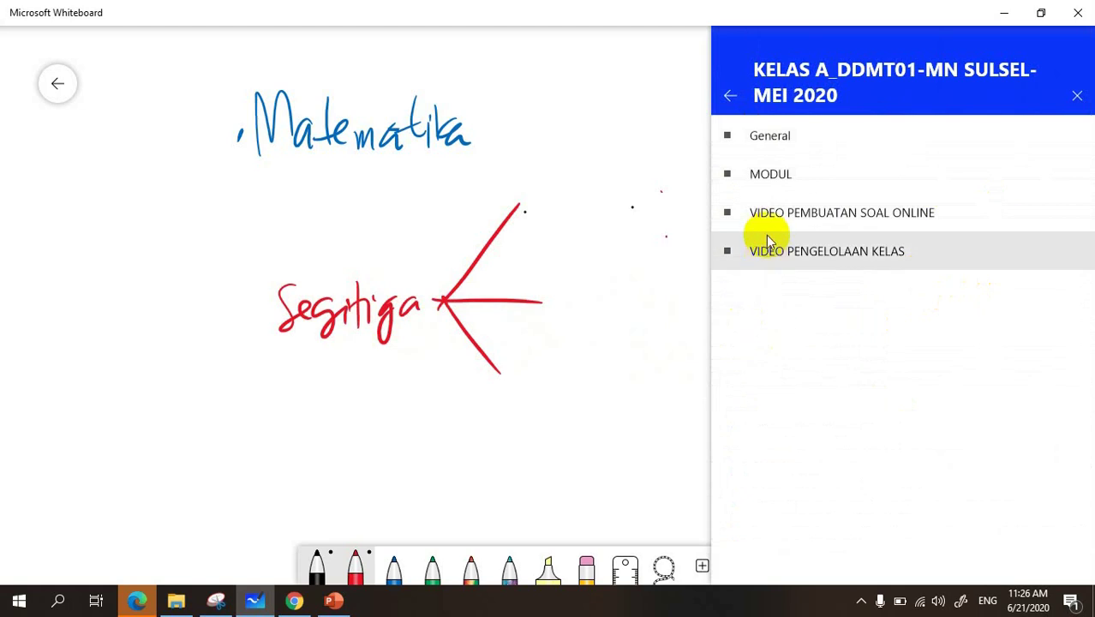
pyautogui.click(788, 174)
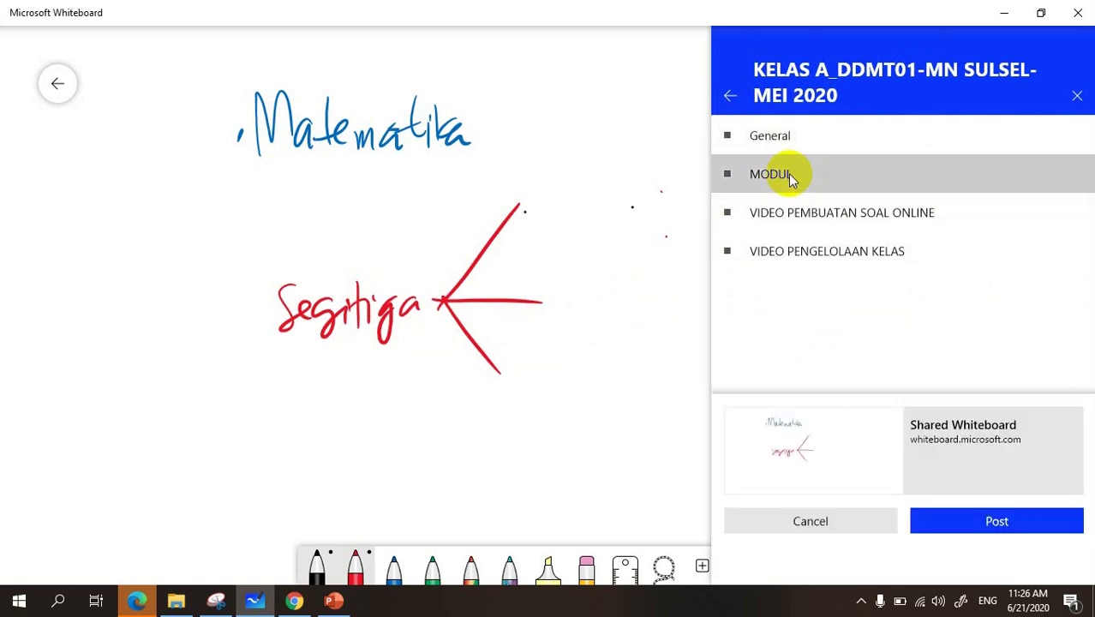
pyautogui.click(992, 520)
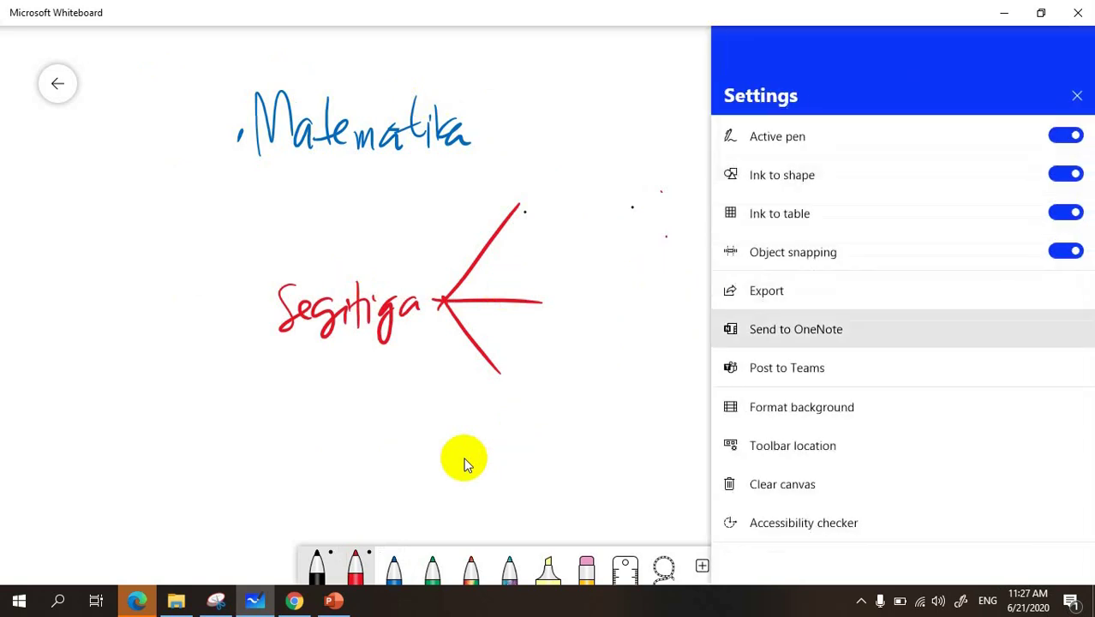
# Step: Look over the PNG and SVG image export options, and close the settings without exporting
pyautogui.press('Return')
pyautogui.press('Down')
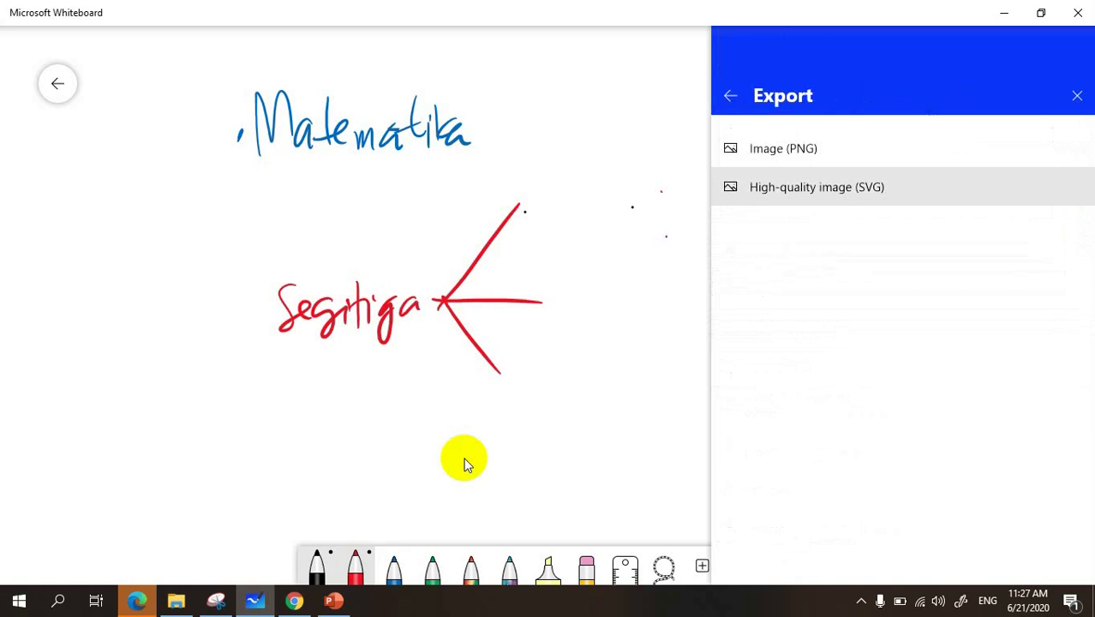
pyautogui.press('Up')
pyautogui.press('Up')
pyautogui.press('Return')
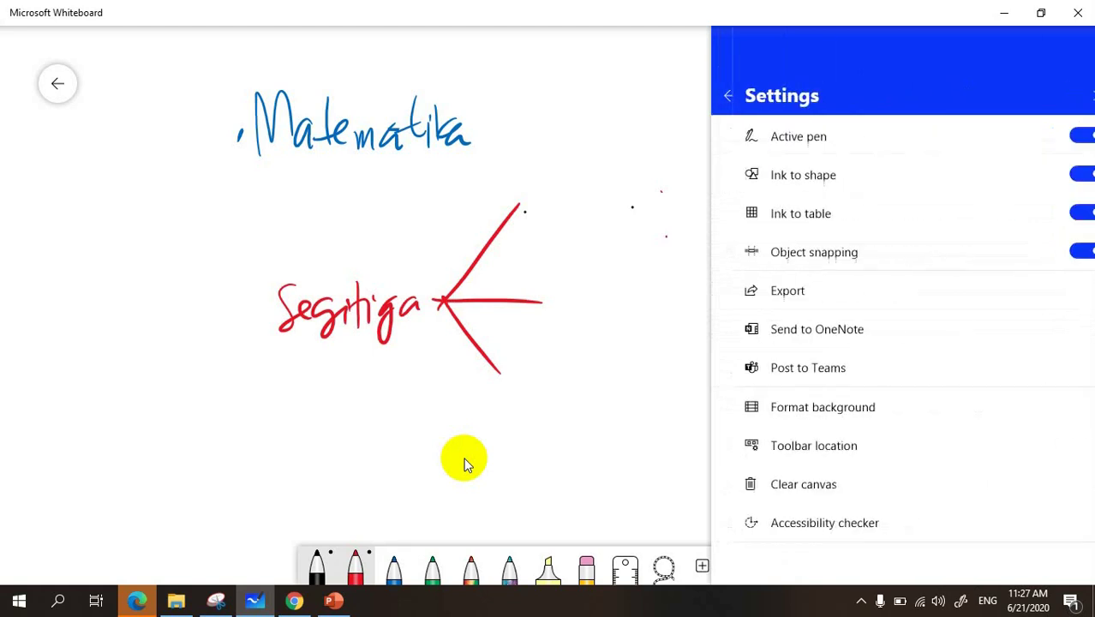
pyautogui.press('Escape')
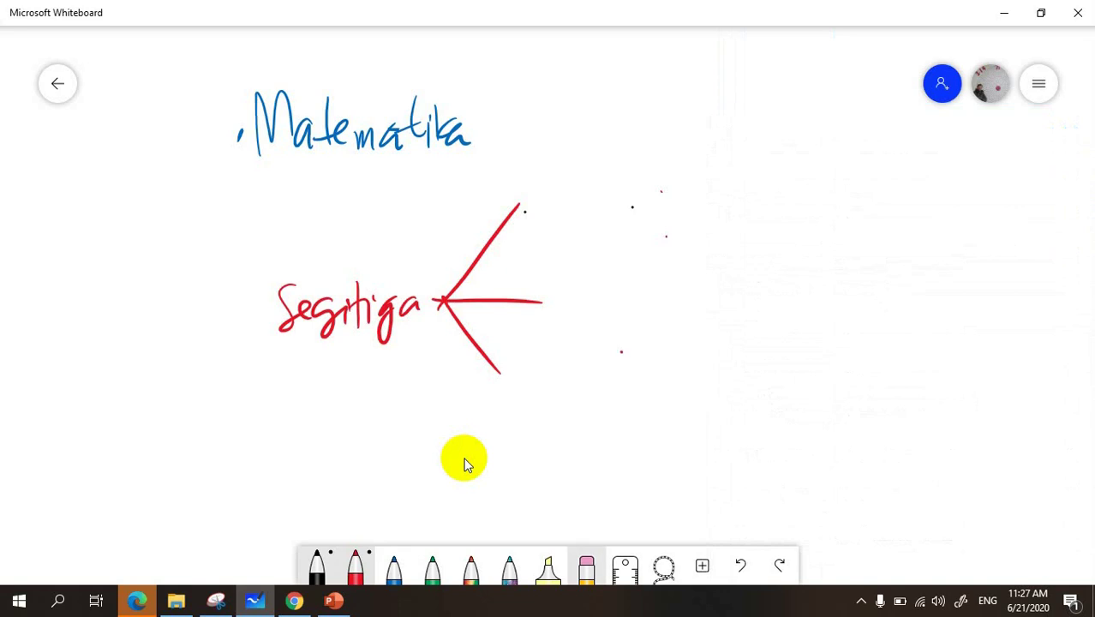
# Step: Clear the canvas of all the handwriting and lines
pyautogui.press('Return')
pyautogui.press('Return')
pyautogui.press('Return')
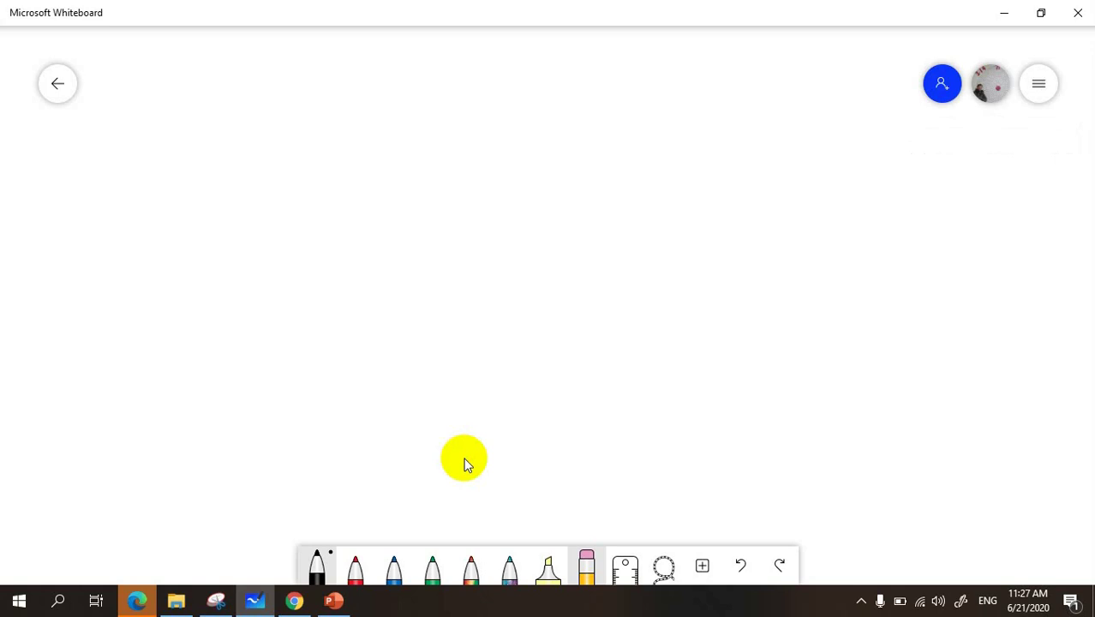
# Step: View the signed-in account and its sign-out option, and close the account dialog
pyautogui.click(989, 86)
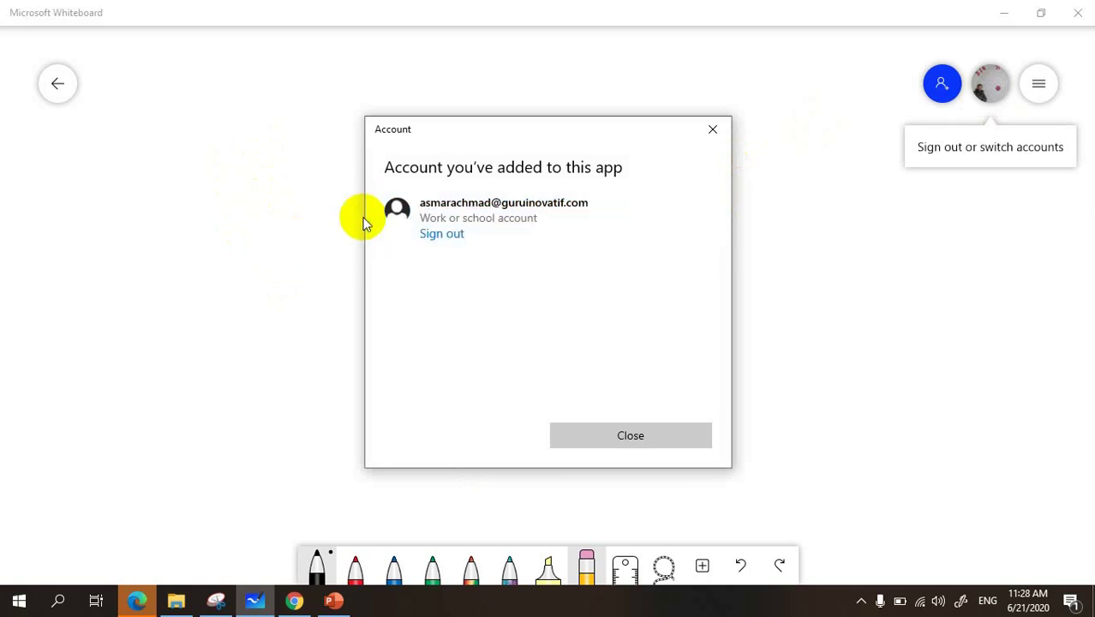
pyautogui.press('Return')
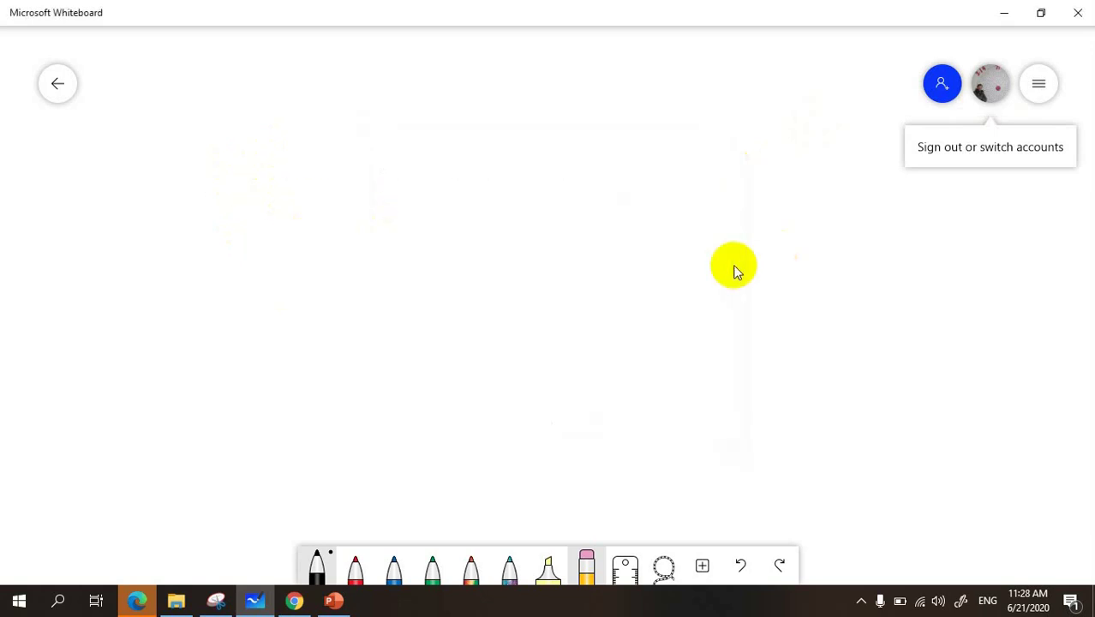